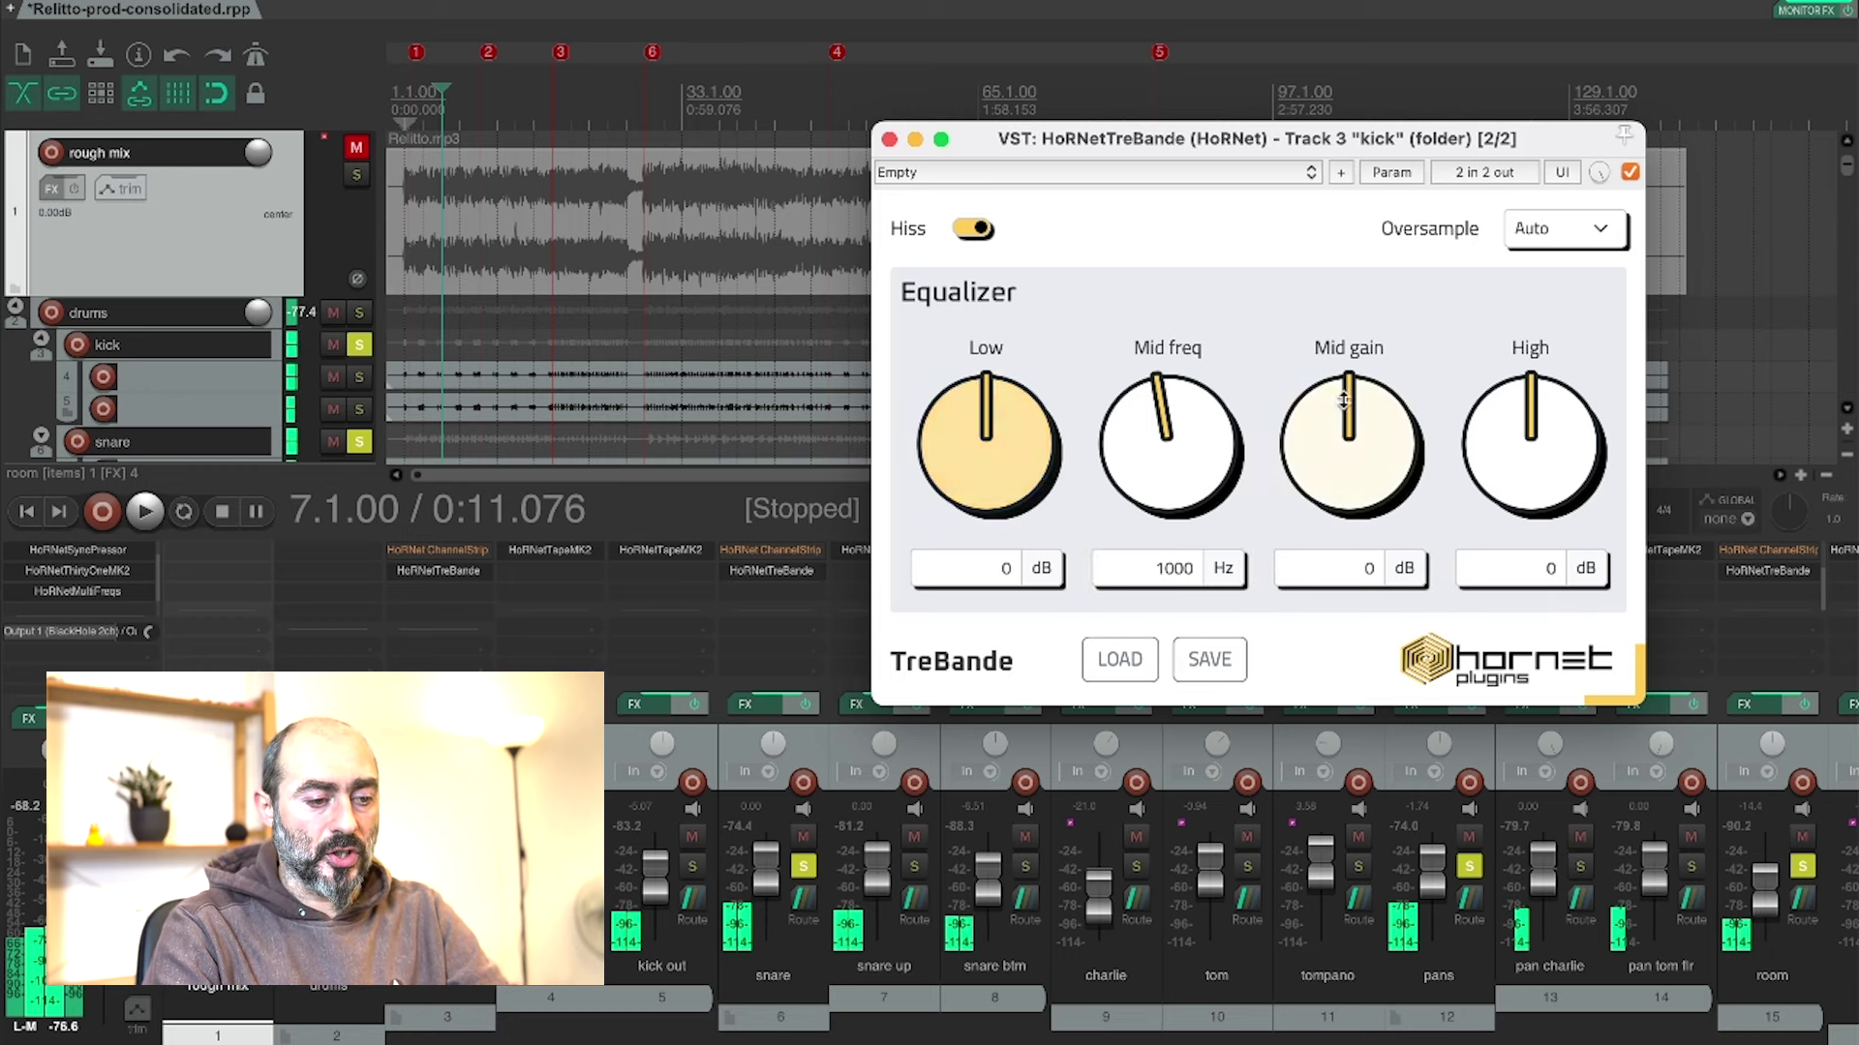
# - Toggle the kick EQ's Hiss off and back on, keeping Oversample on Auto
pyautogui.click(973, 229)
pyautogui.click(978, 233)
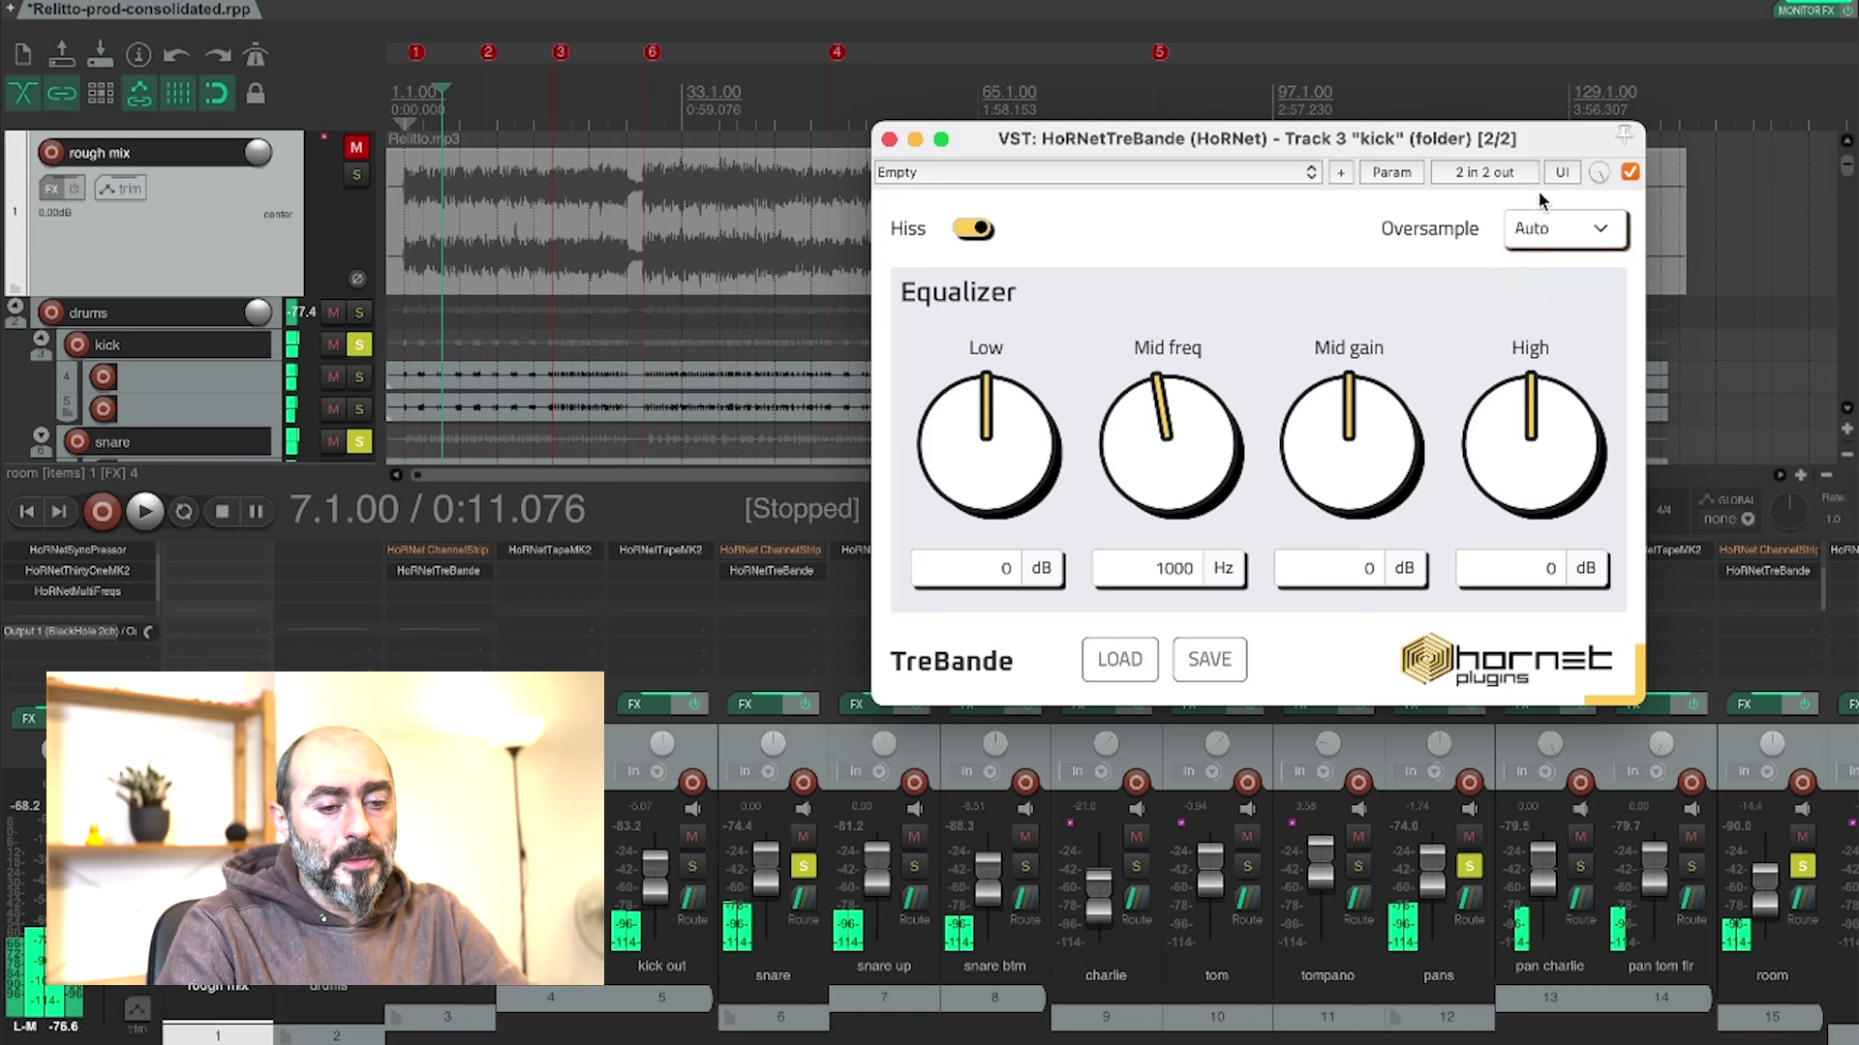
pyautogui.click(1522, 235)
pyautogui.click(1513, 224)
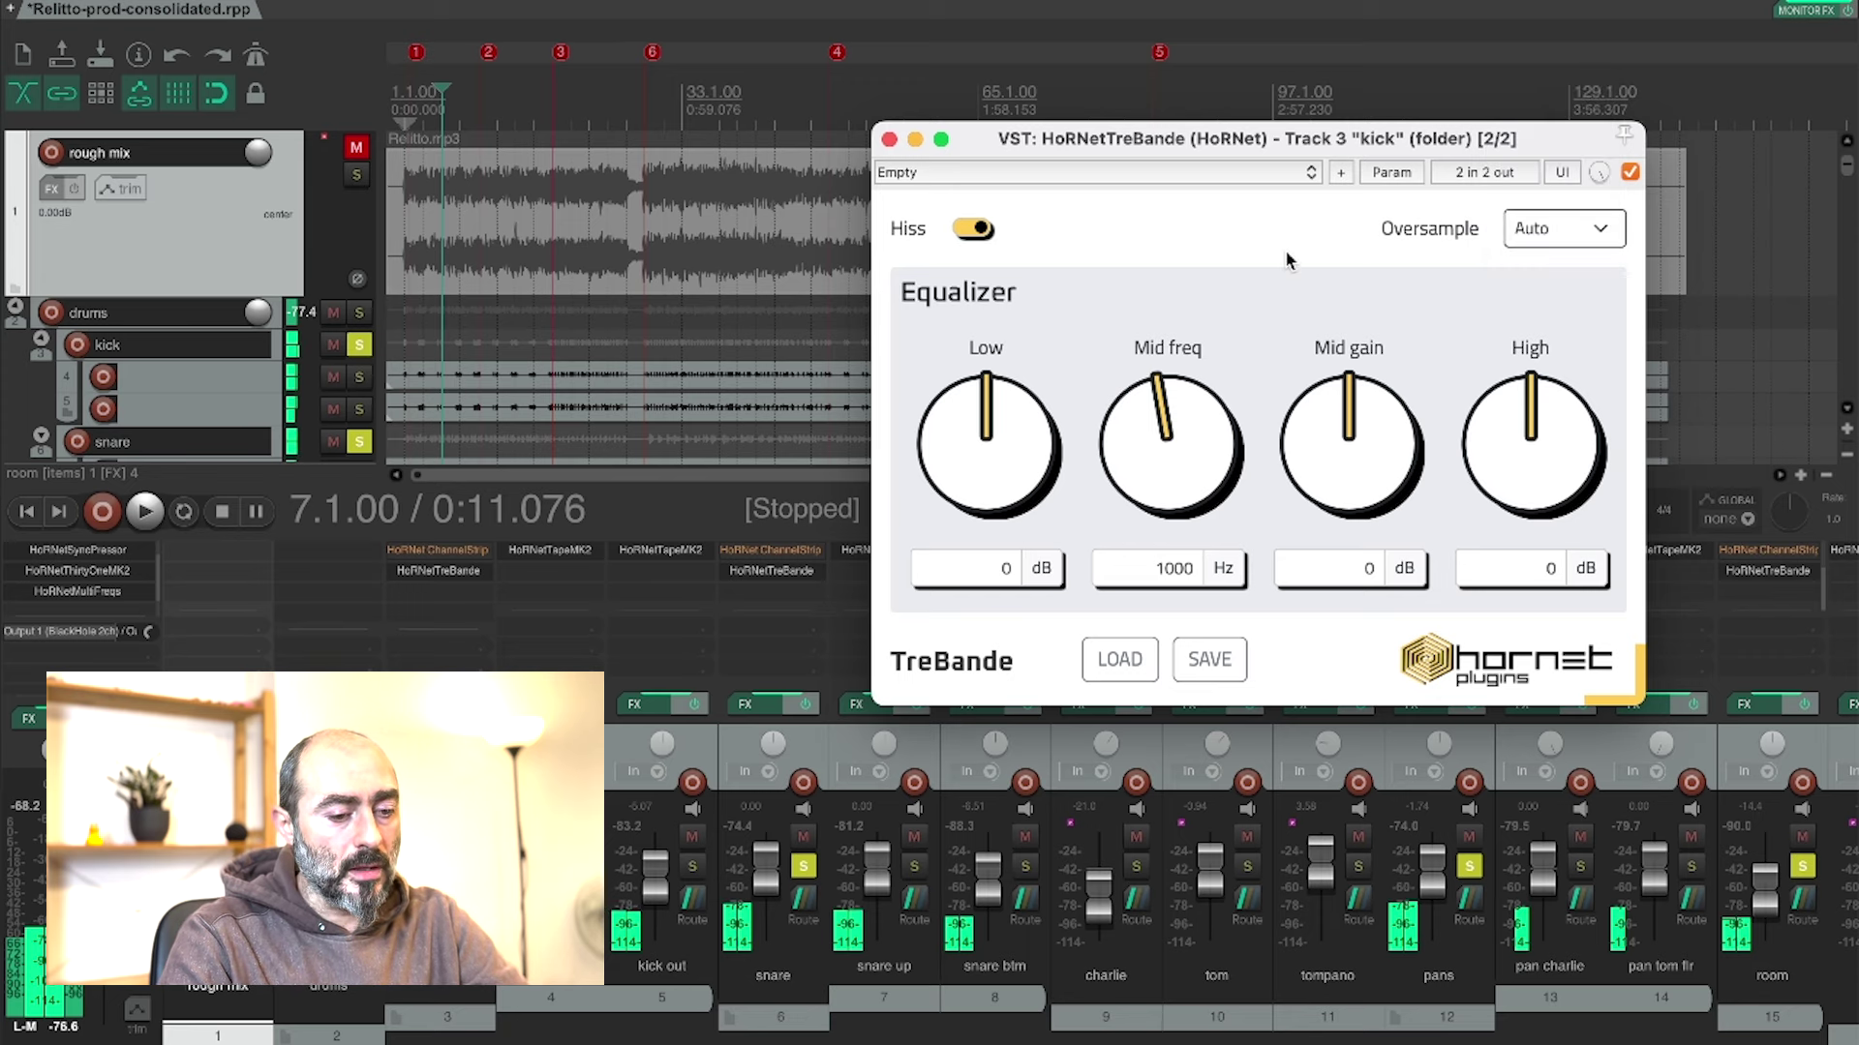
pyautogui.click(1533, 234)
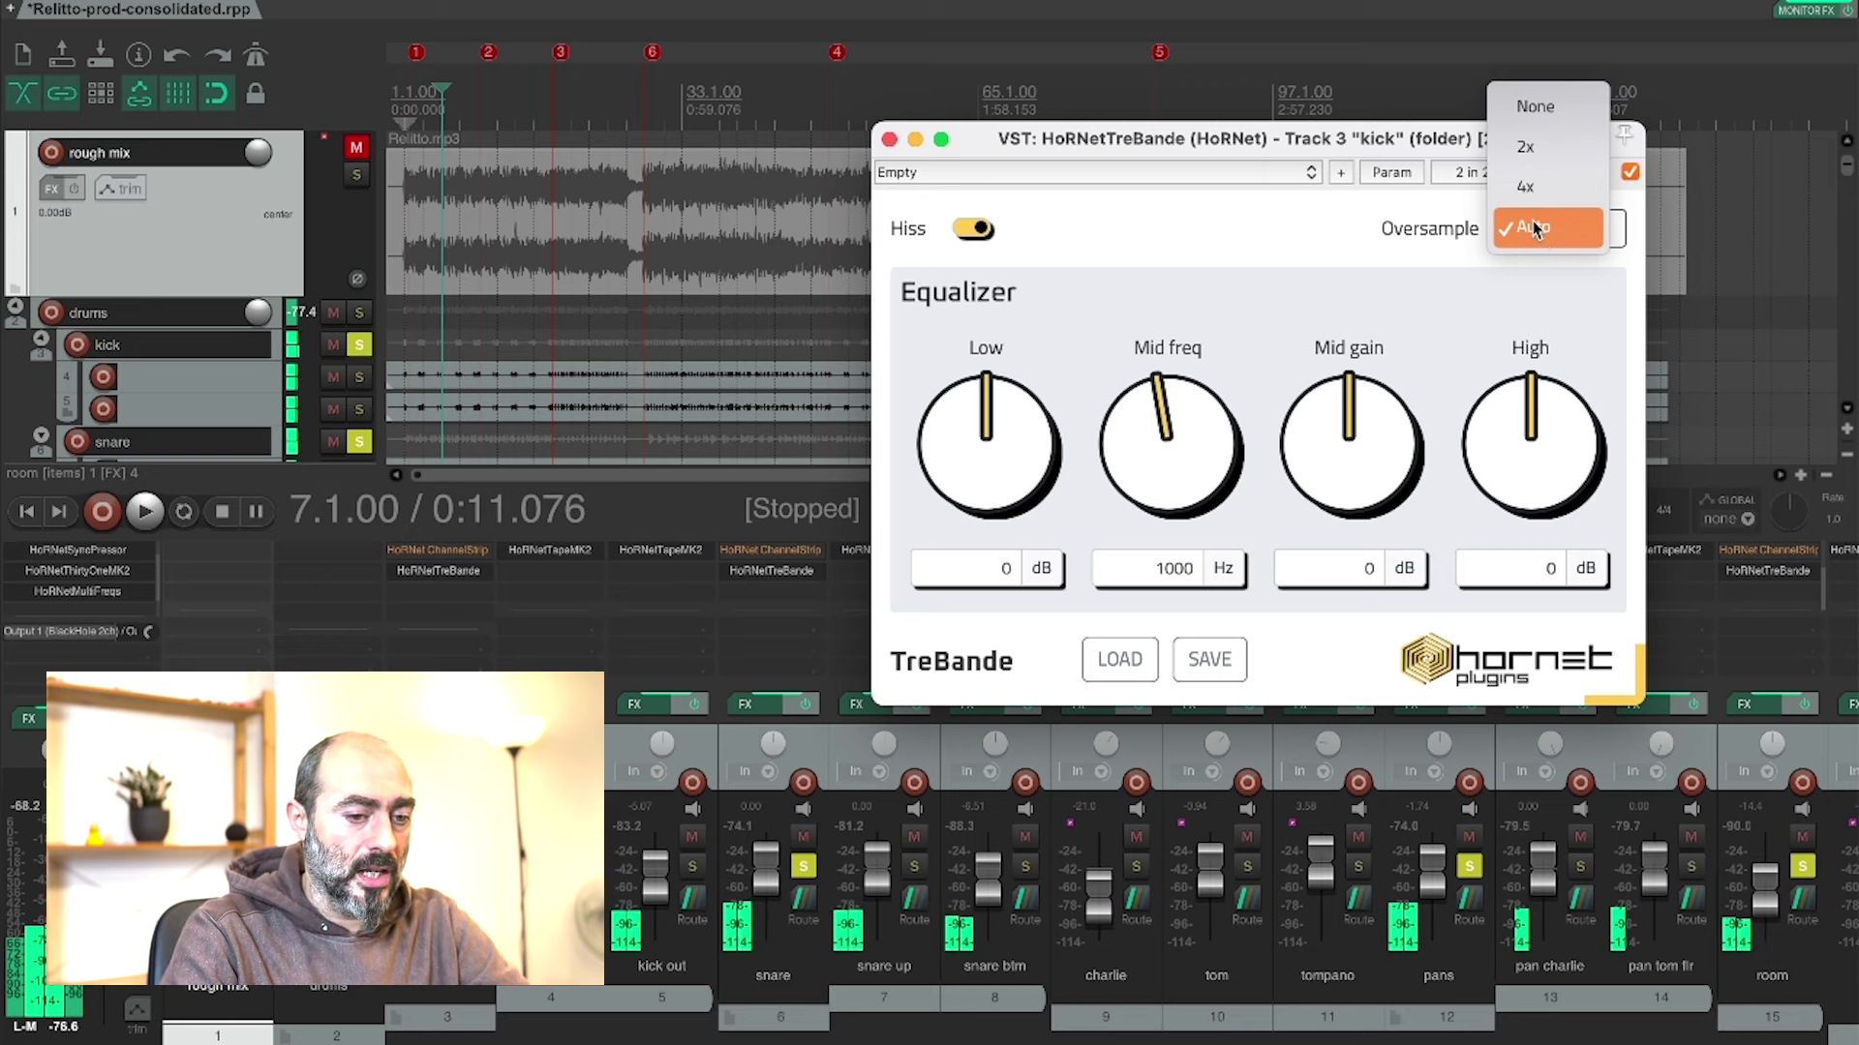
pyautogui.click(1534, 230)
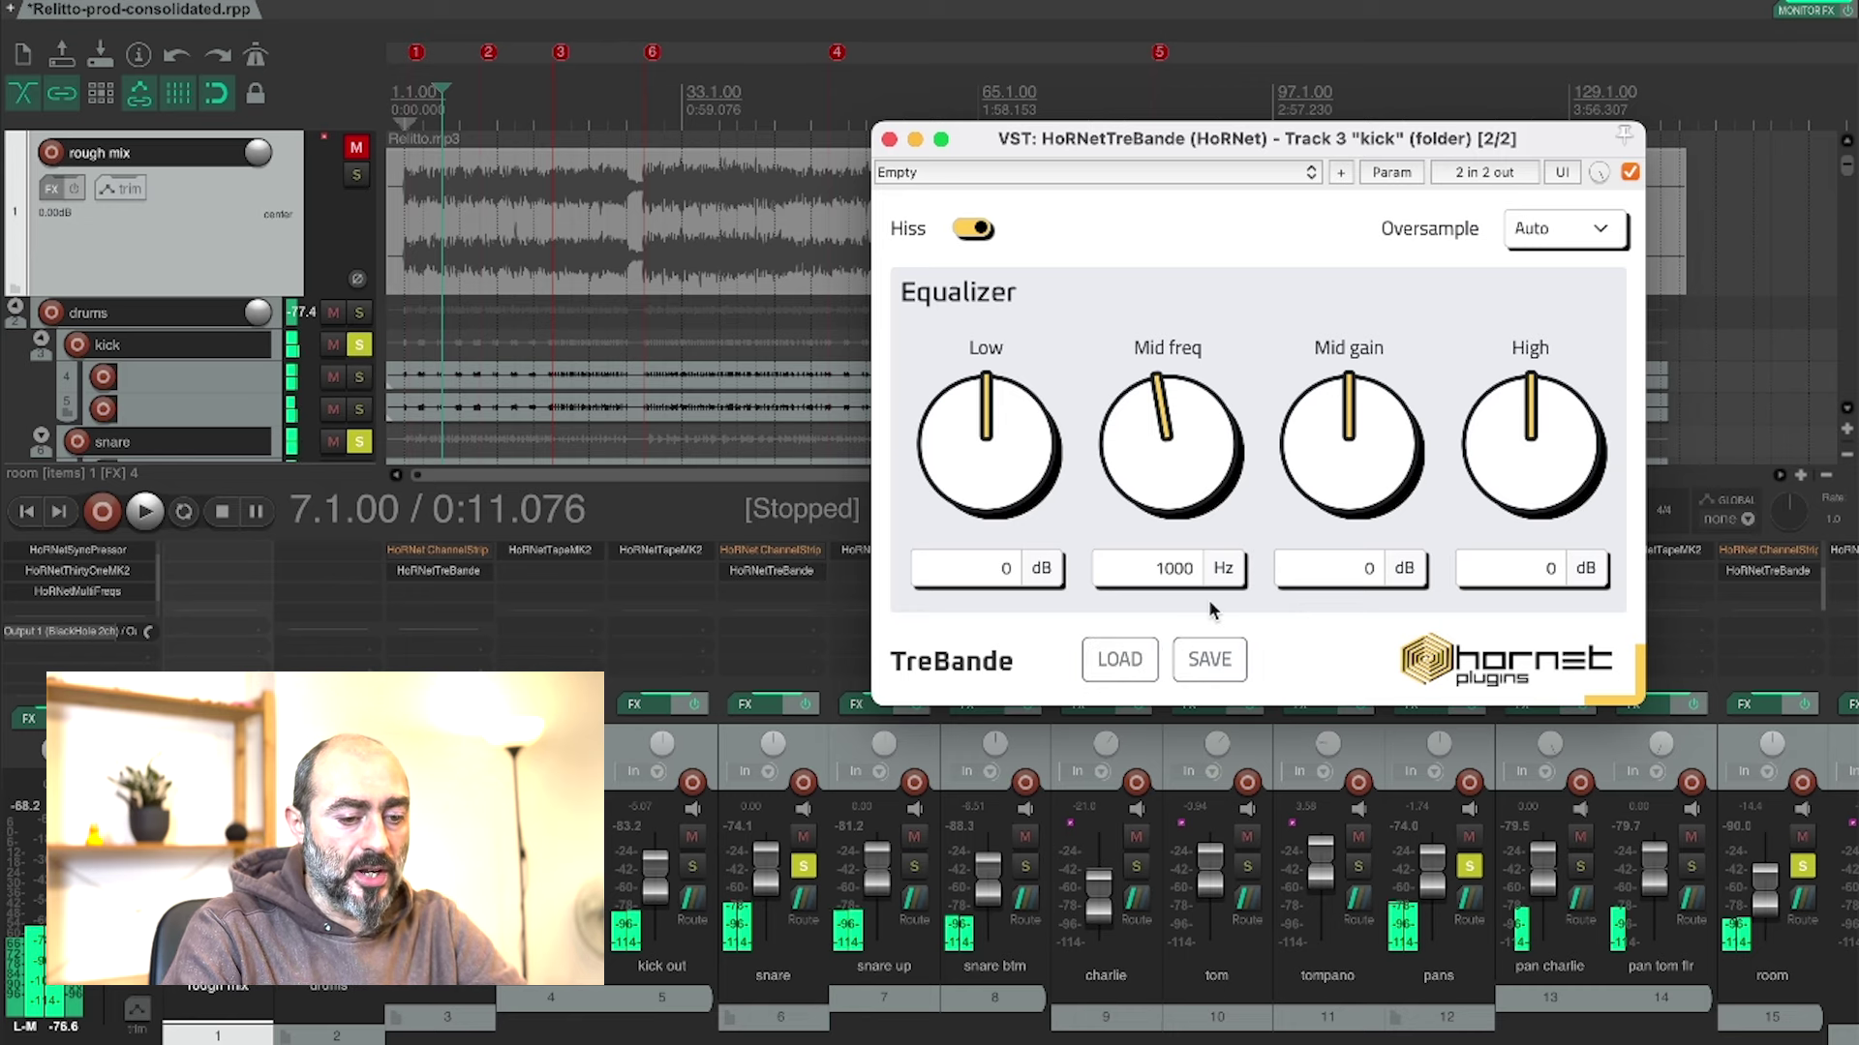
# - Browse the preset list without loading one, then enlarge the plugin window slightly
pyautogui.click(1118, 659)
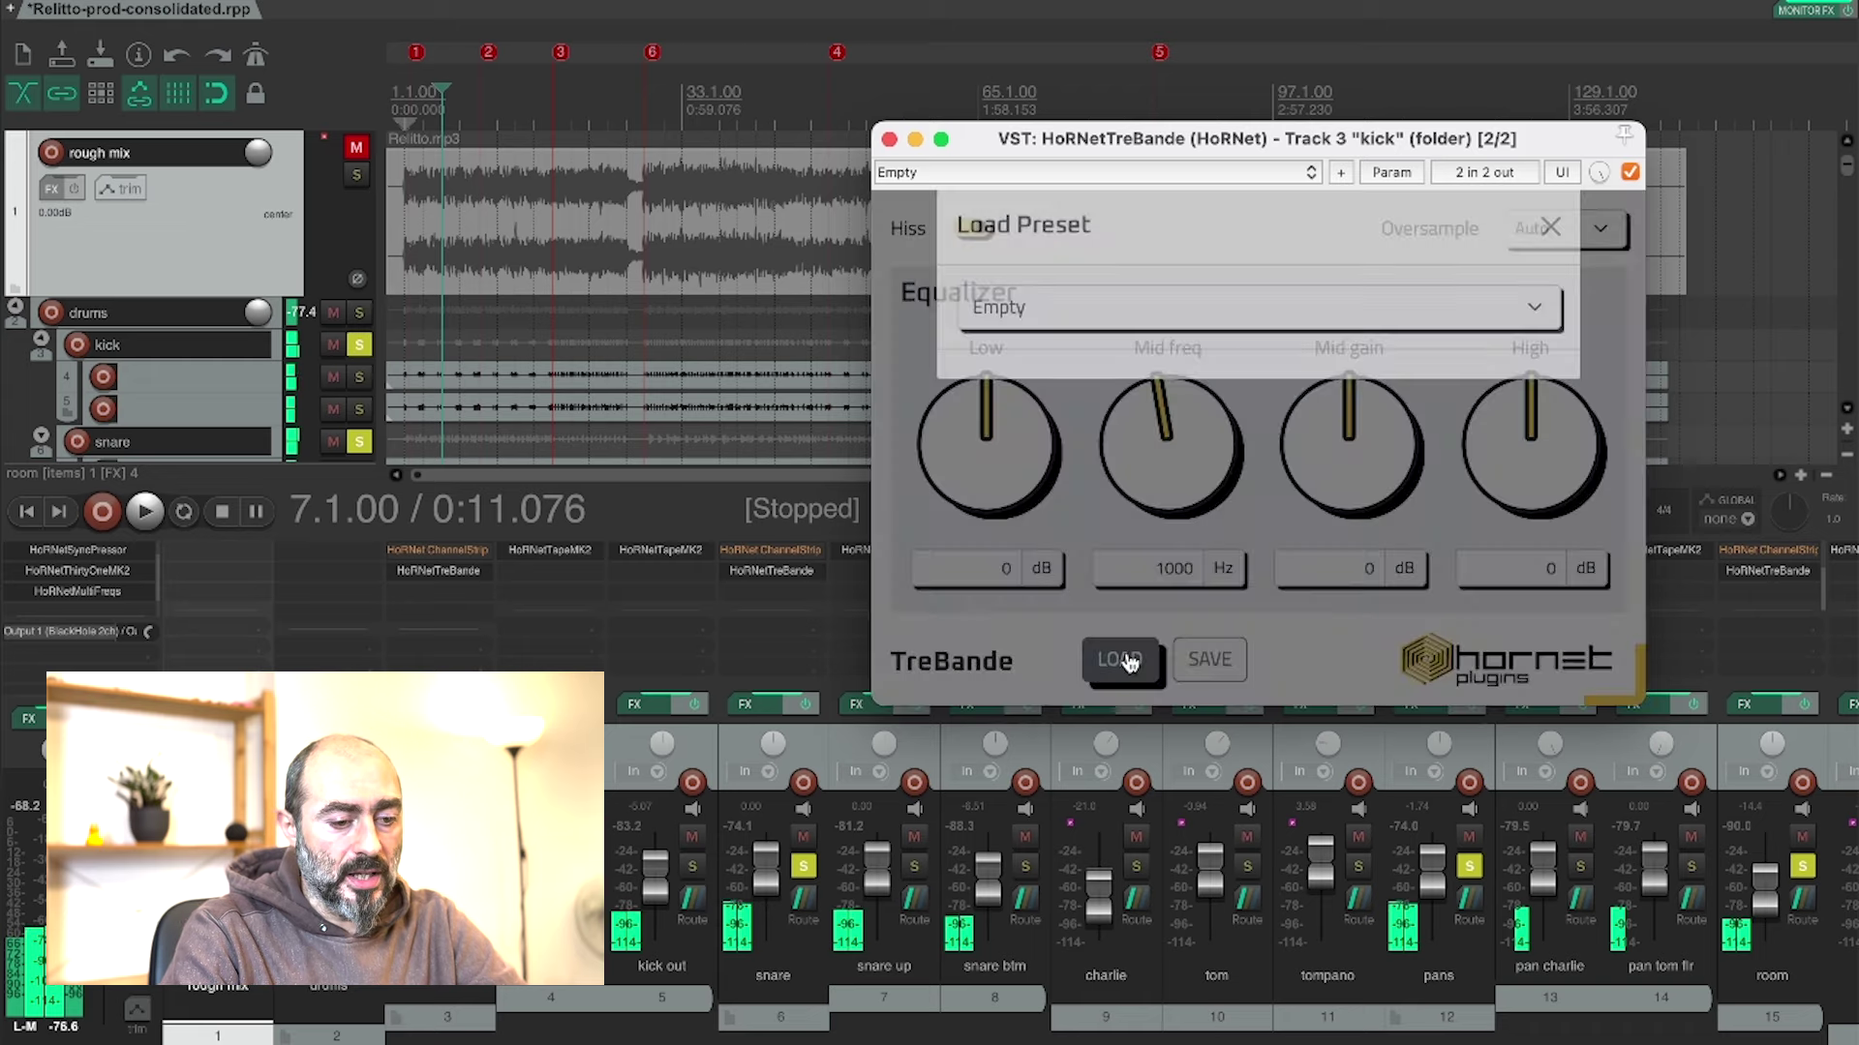
pyautogui.click(1299, 333)
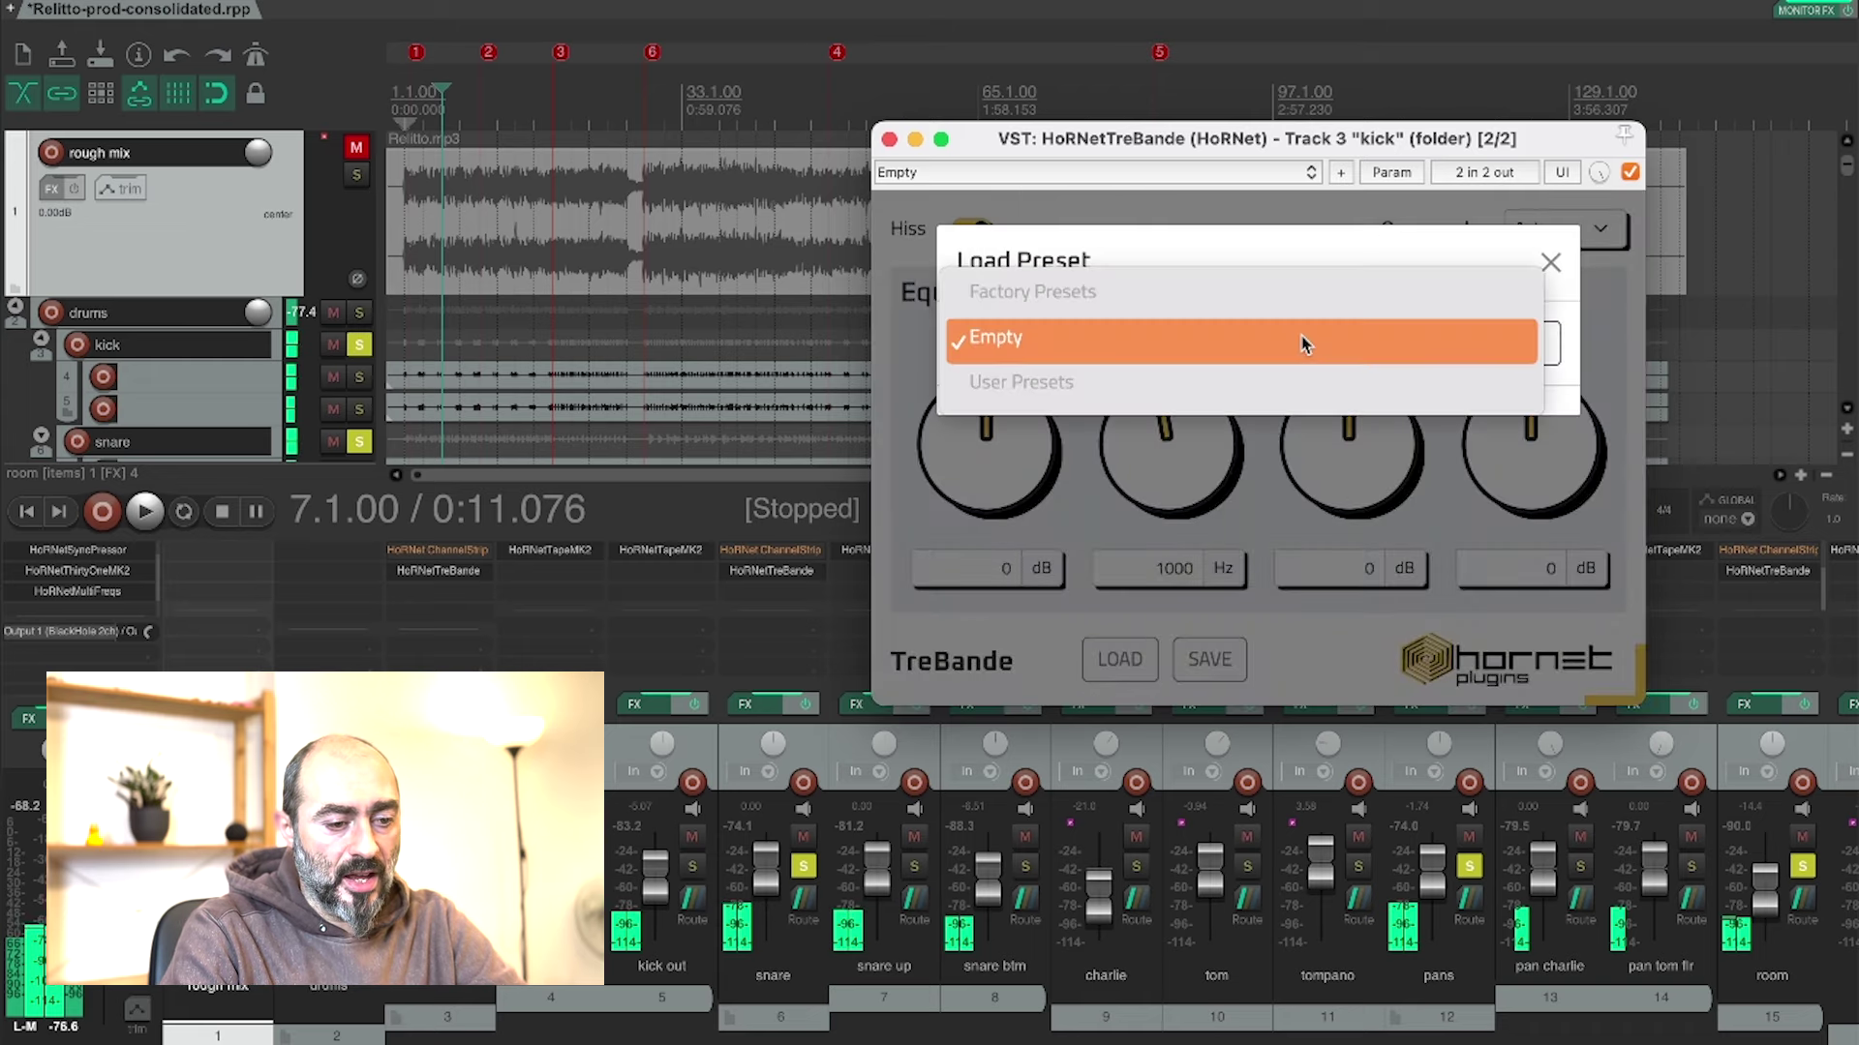
pyautogui.click(1325, 525)
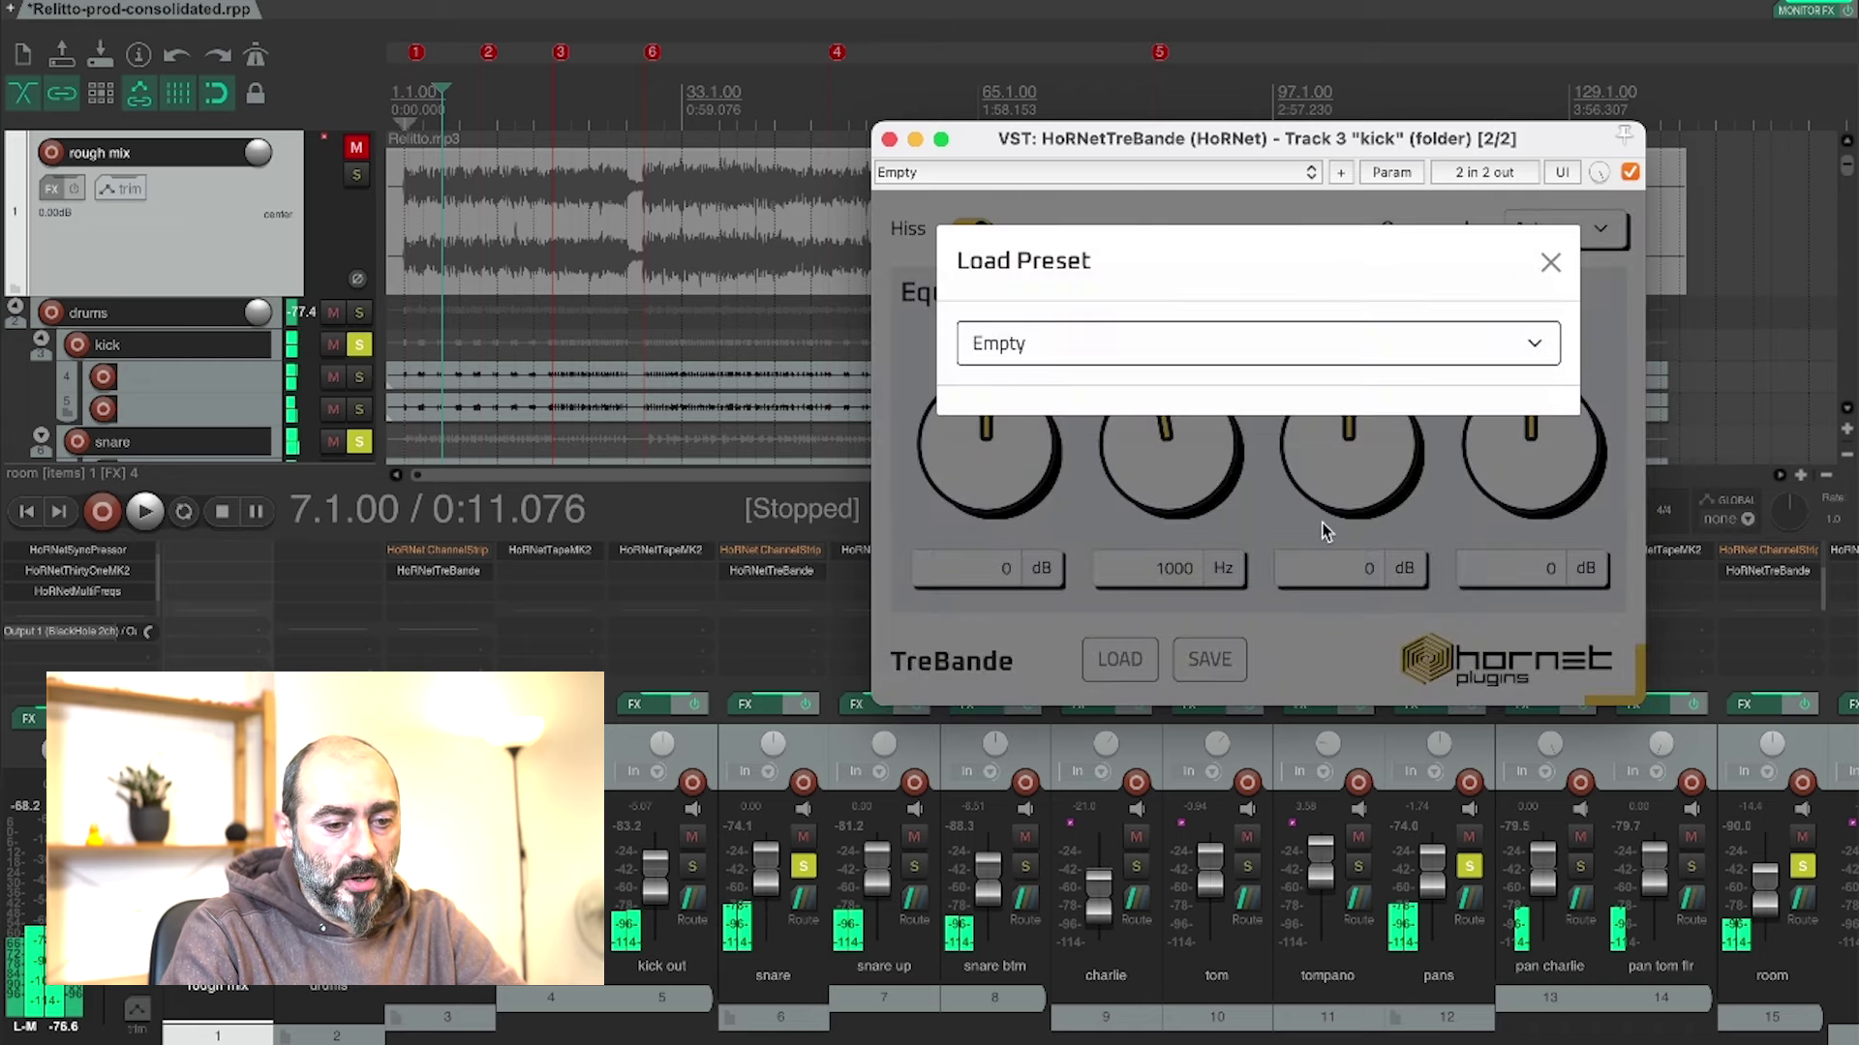
pyautogui.click(1550, 261)
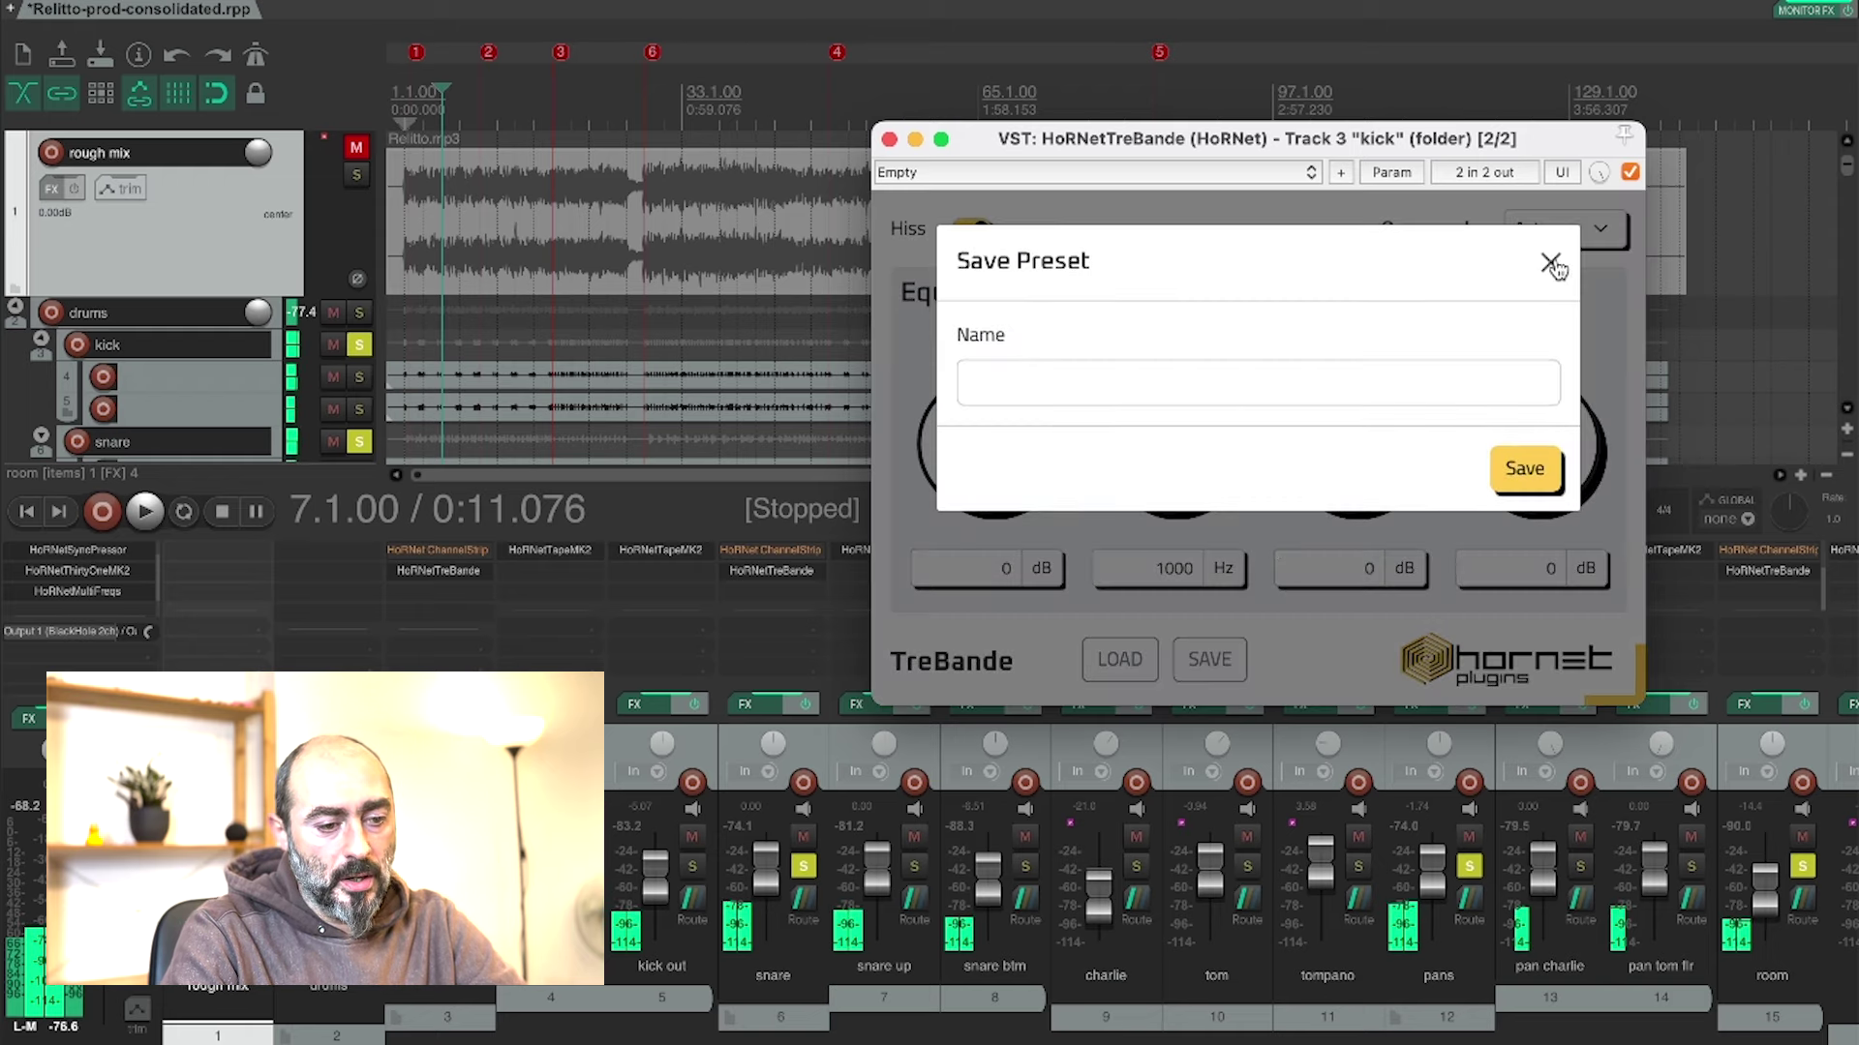
pyautogui.click(1552, 264)
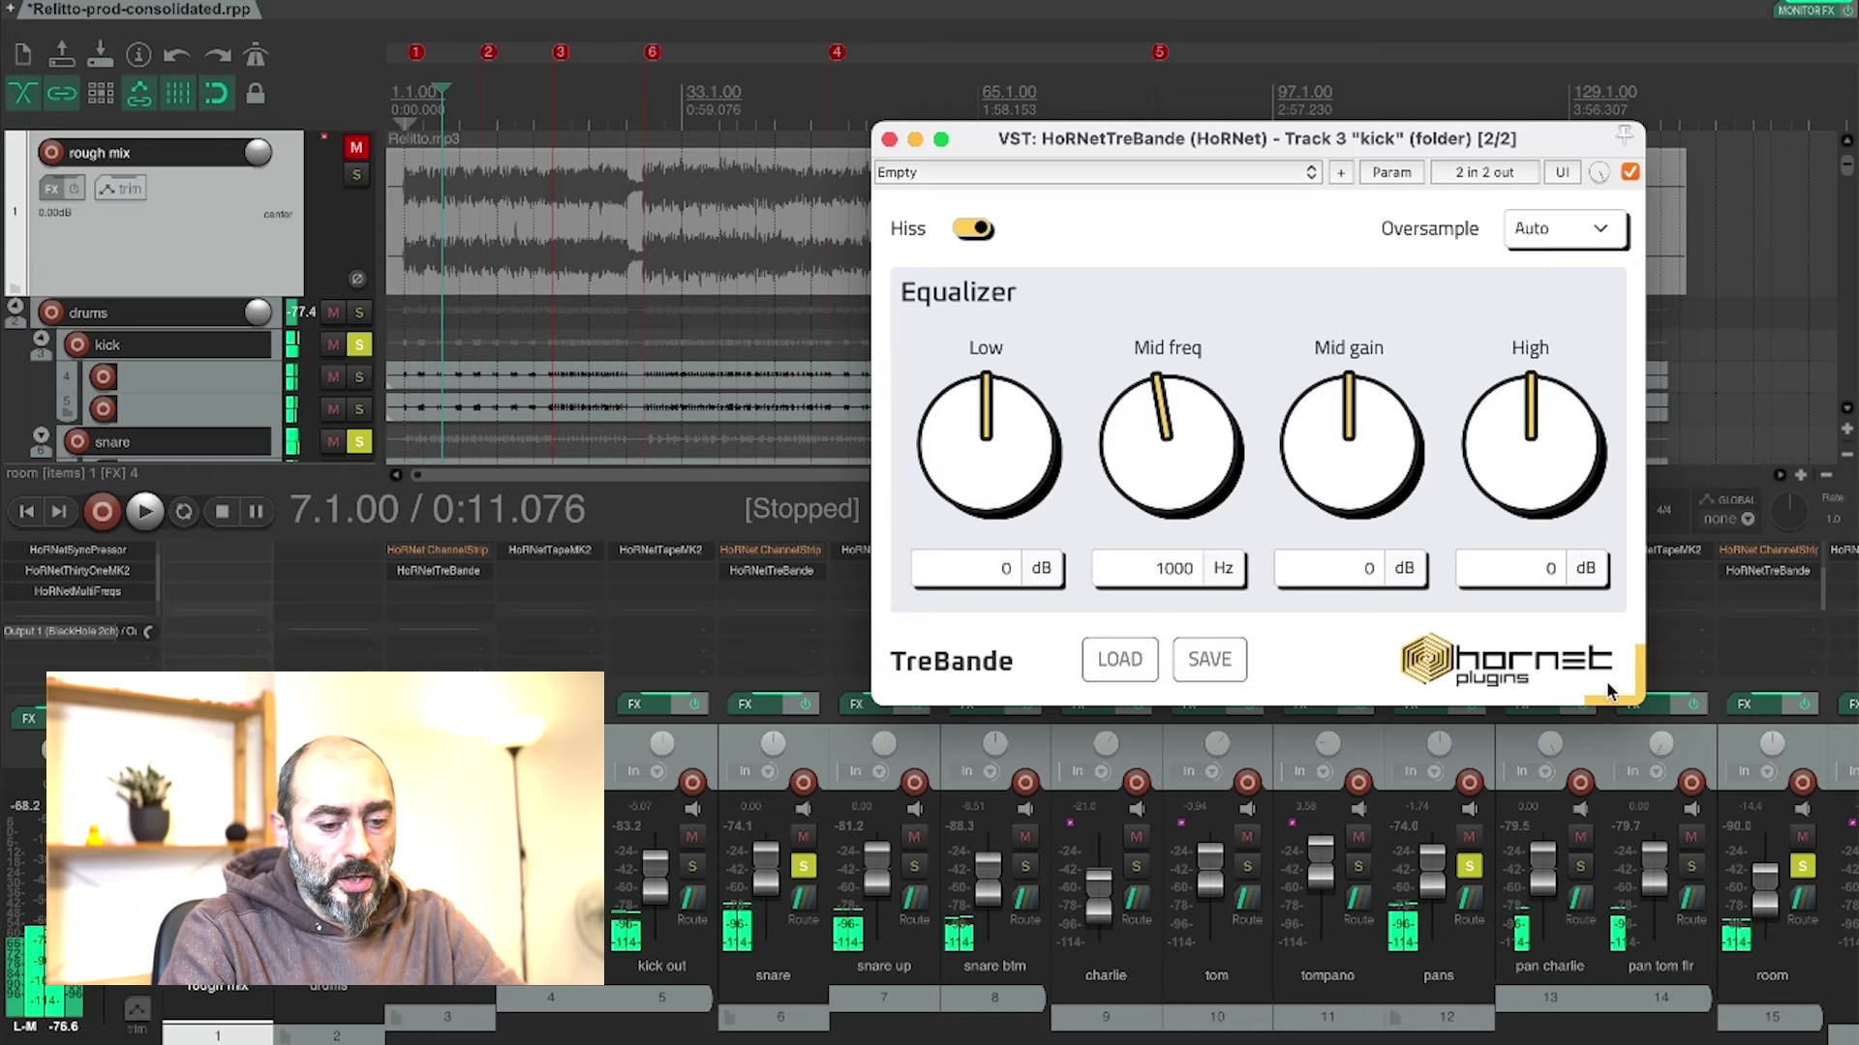
pyautogui.moveTo(1631, 699)
pyautogui.mouseDown()
pyautogui.moveTo(1560, 660)
pyautogui.moveTo(1661, 721)
pyautogui.moveTo(1642, 713)
pyautogui.moveTo(1655, 678)
pyautogui.mouseUp()
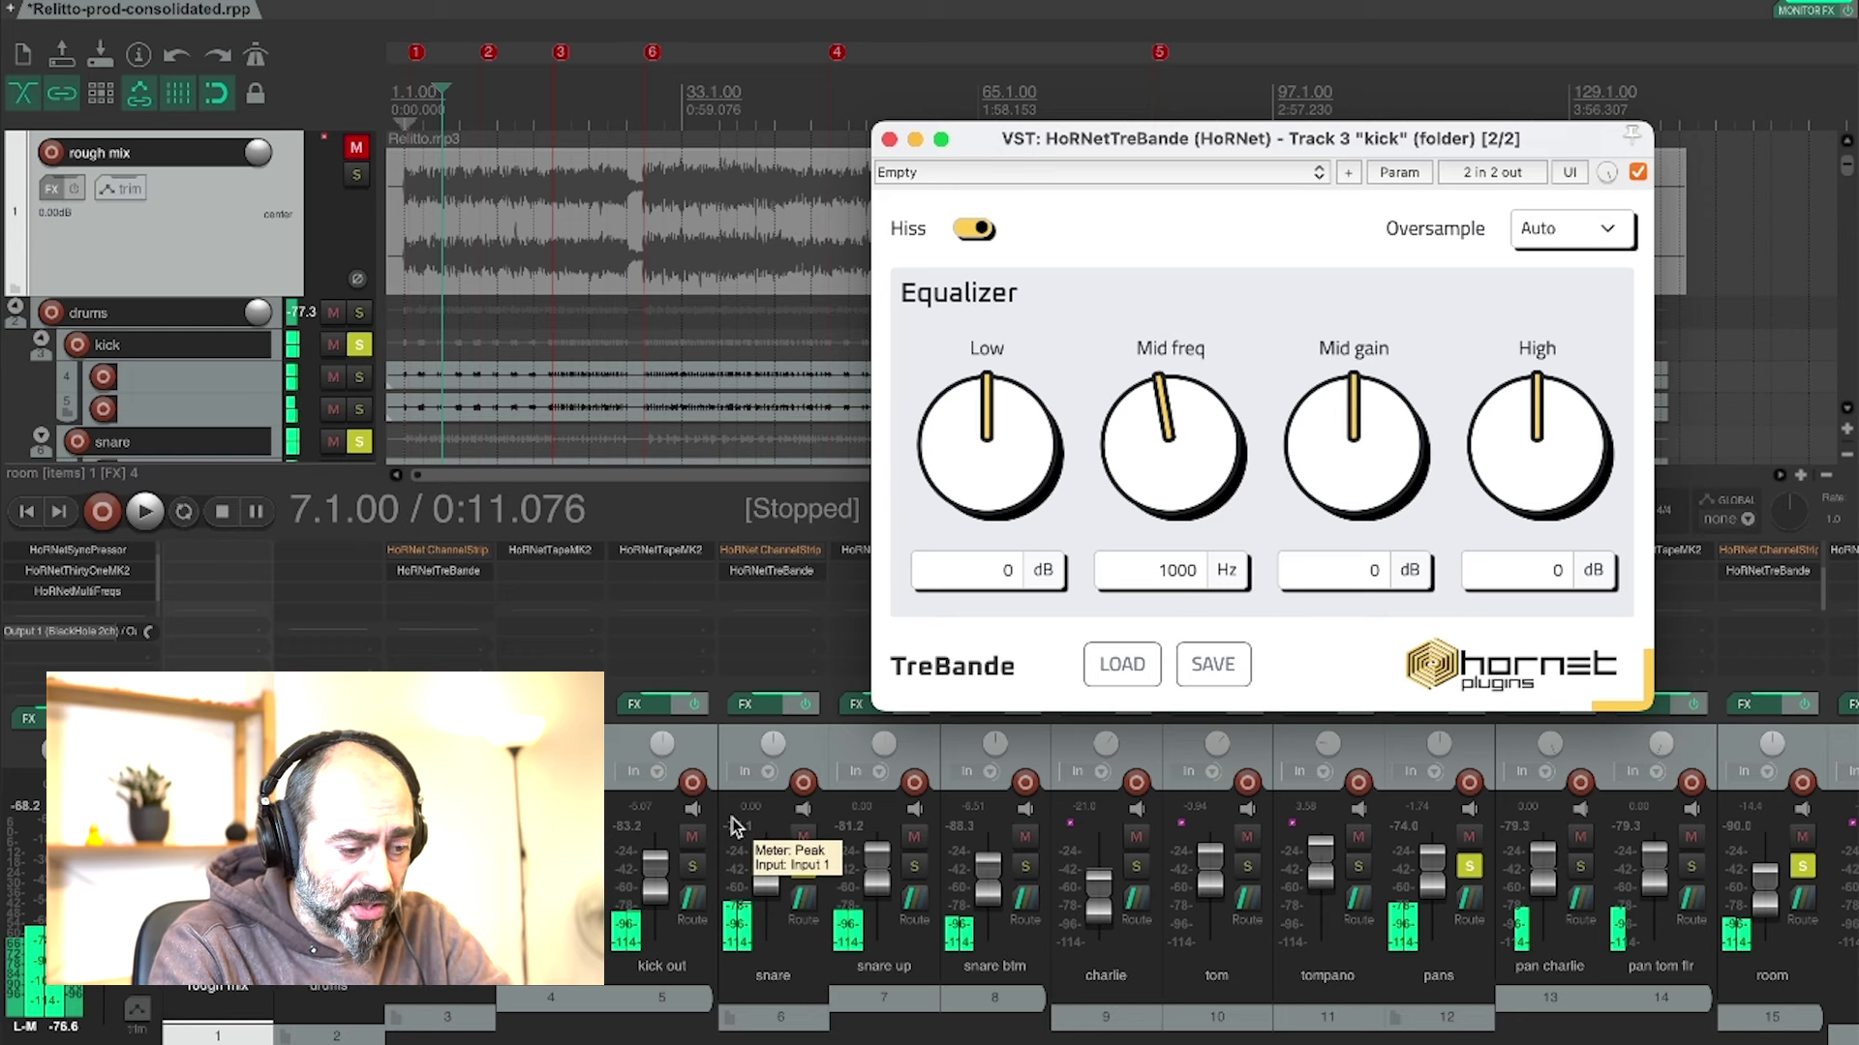
# - Start playback and reopen the kick's TreBande EQ, shifting its window right
pyautogui.press('space')
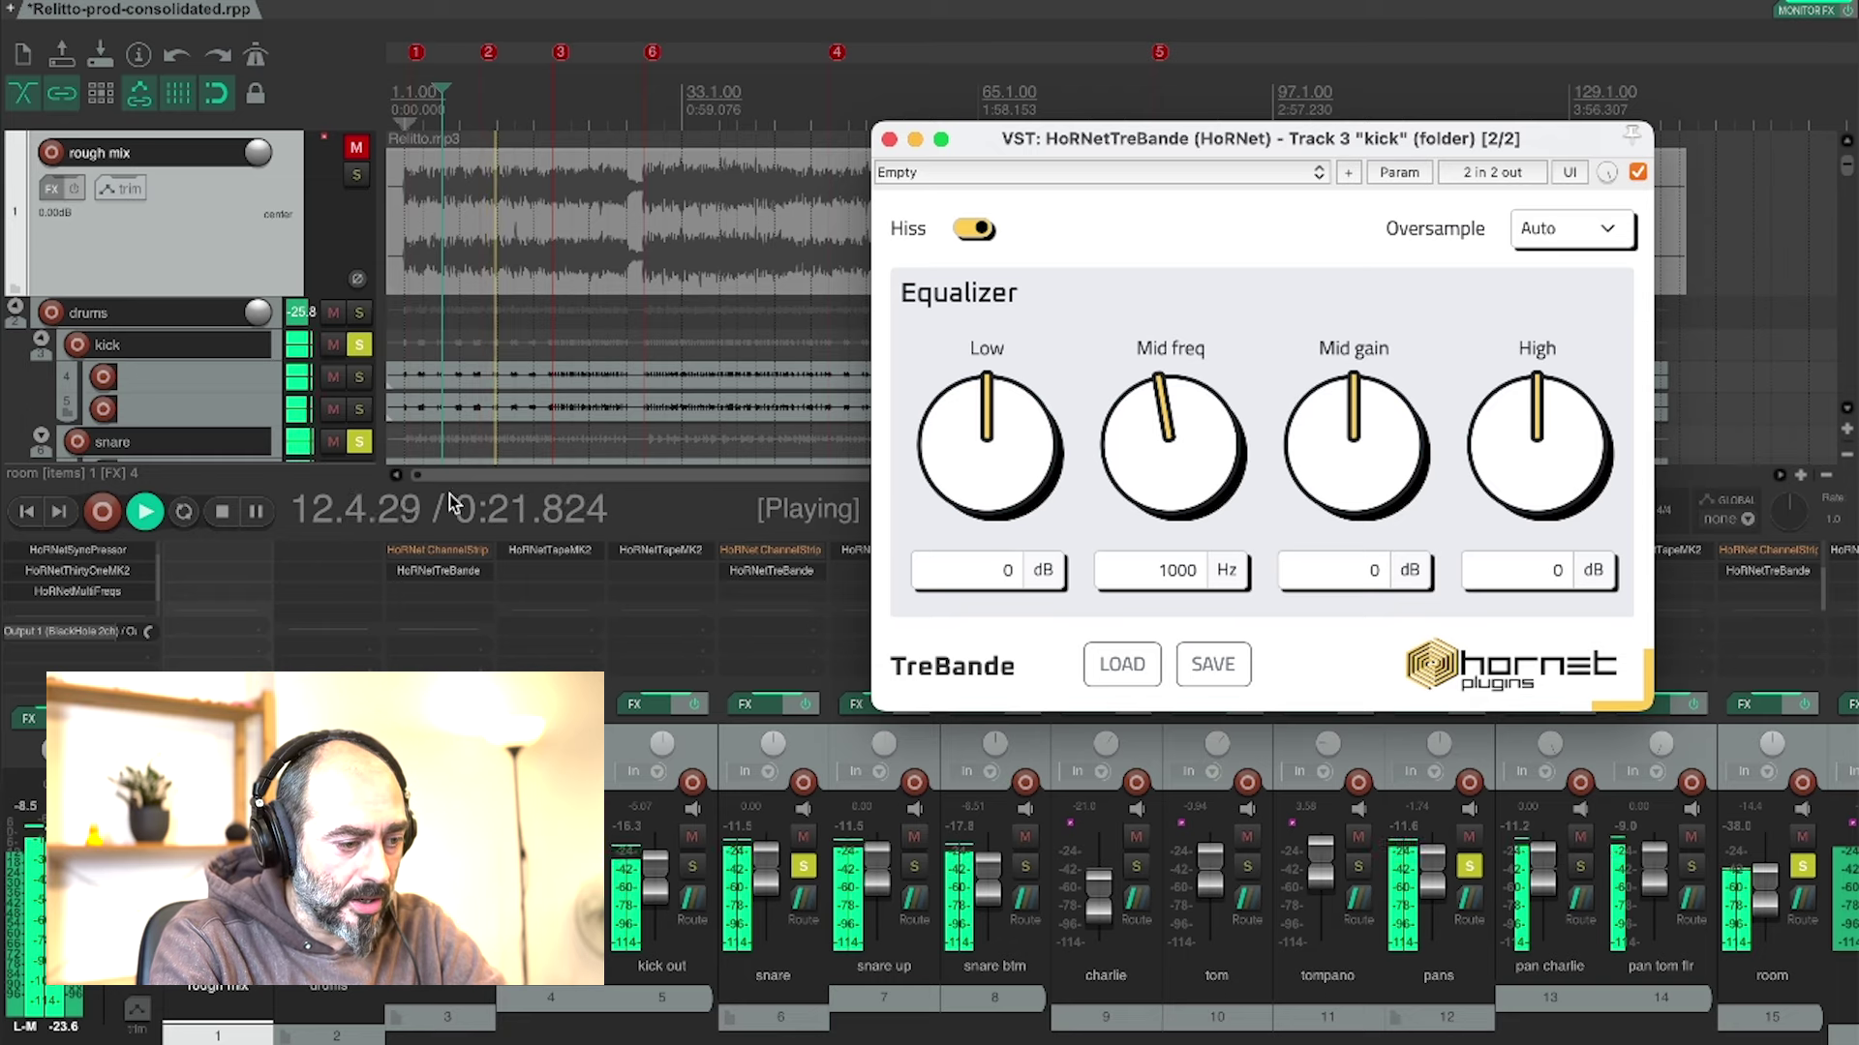
pyautogui.click(443, 574)
pyautogui.click(443, 580)
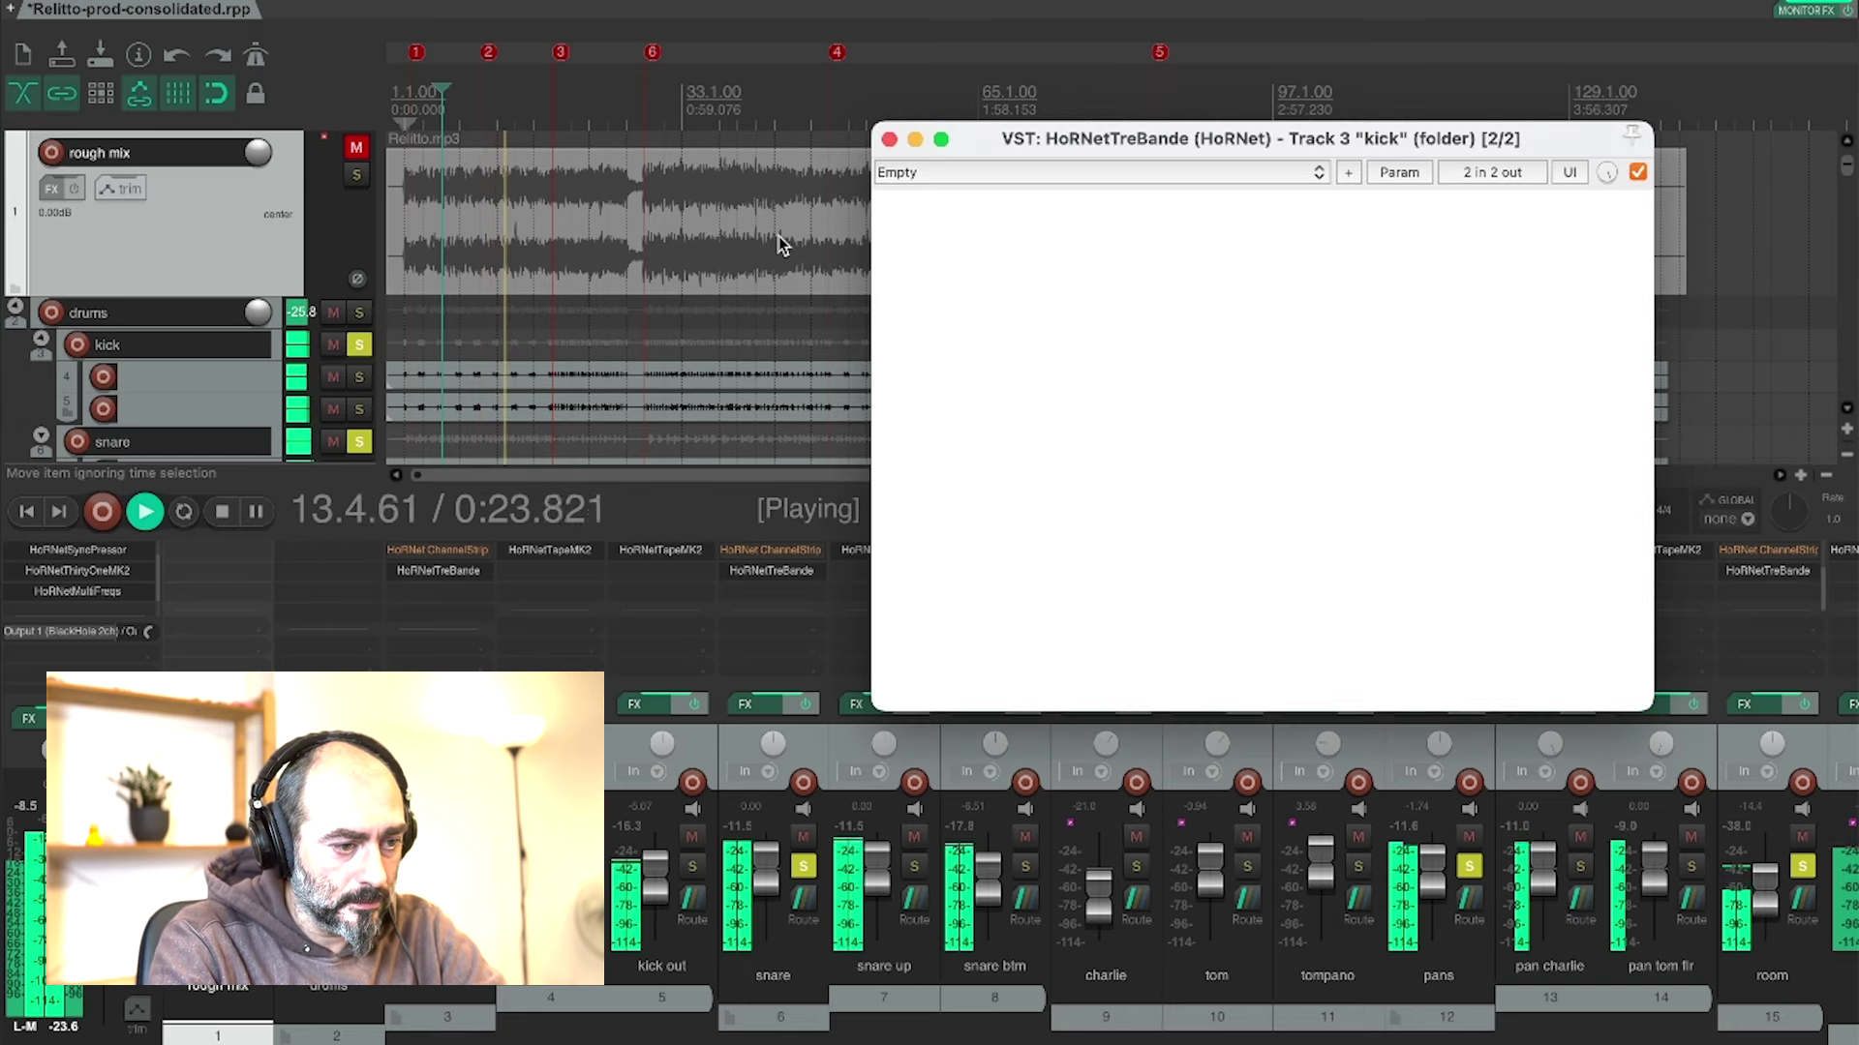
pyautogui.moveTo(1024, 154); pyautogui.dragTo(1085, 146)
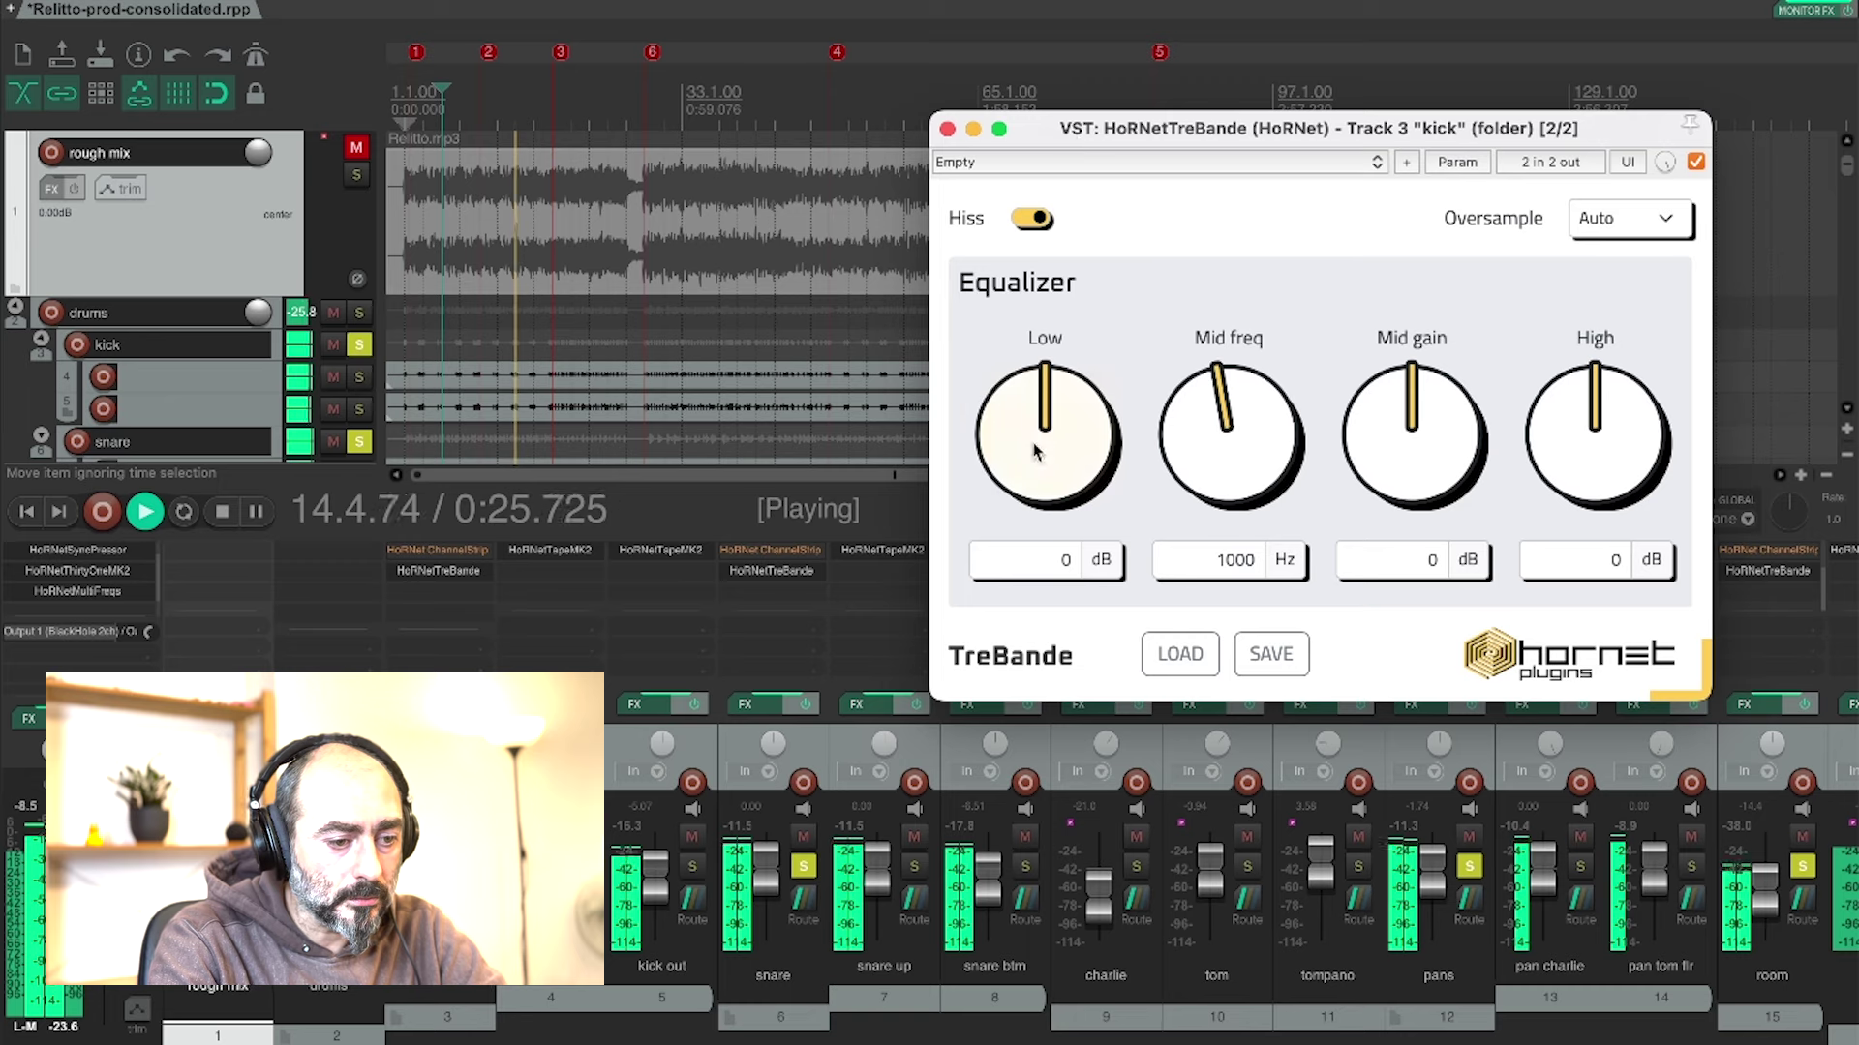
# - Boost the kick's Low to about 10 dB and High to 12.4 dB, and cut mids near 840 Hz
pyautogui.moveTo(1041, 459); pyautogui.dragTo(1017, 380)
pyautogui.moveTo(1596, 438); pyautogui.dragTo(1570, 244)
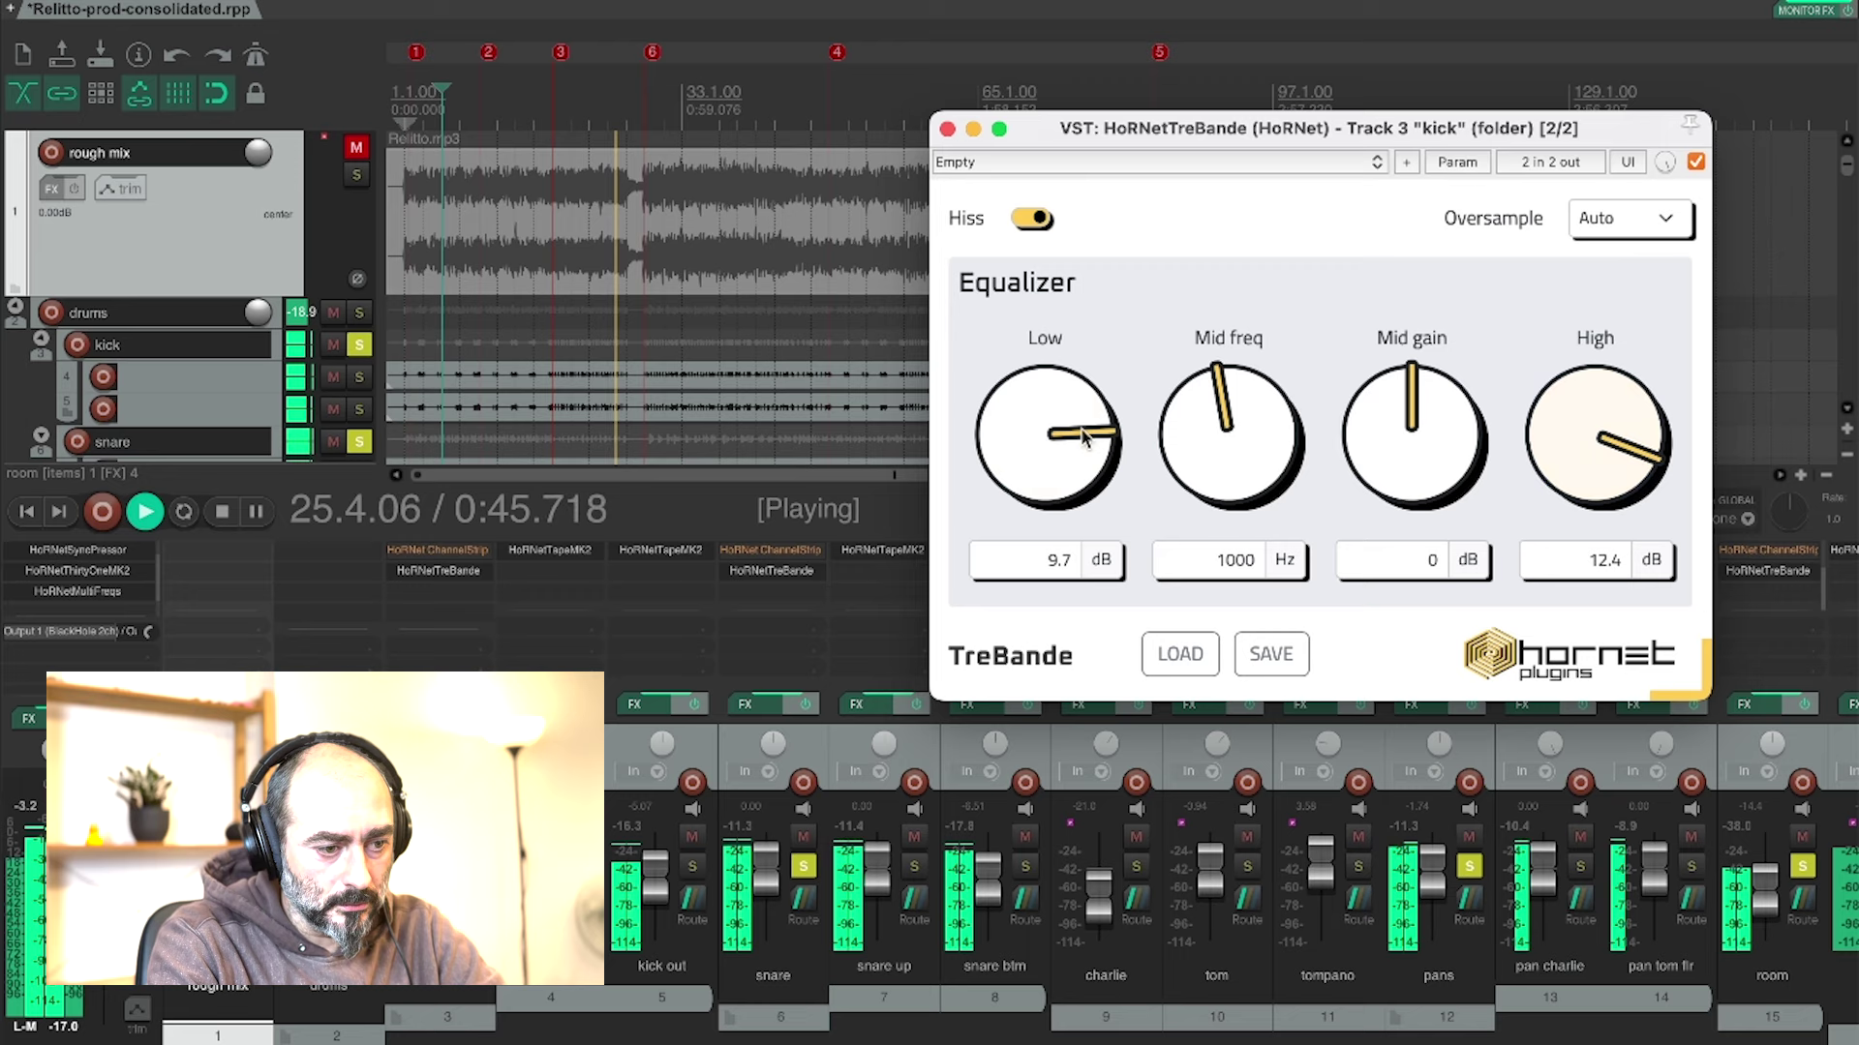
pyautogui.moveTo(1054, 447); pyautogui.dragTo(1057, 464)
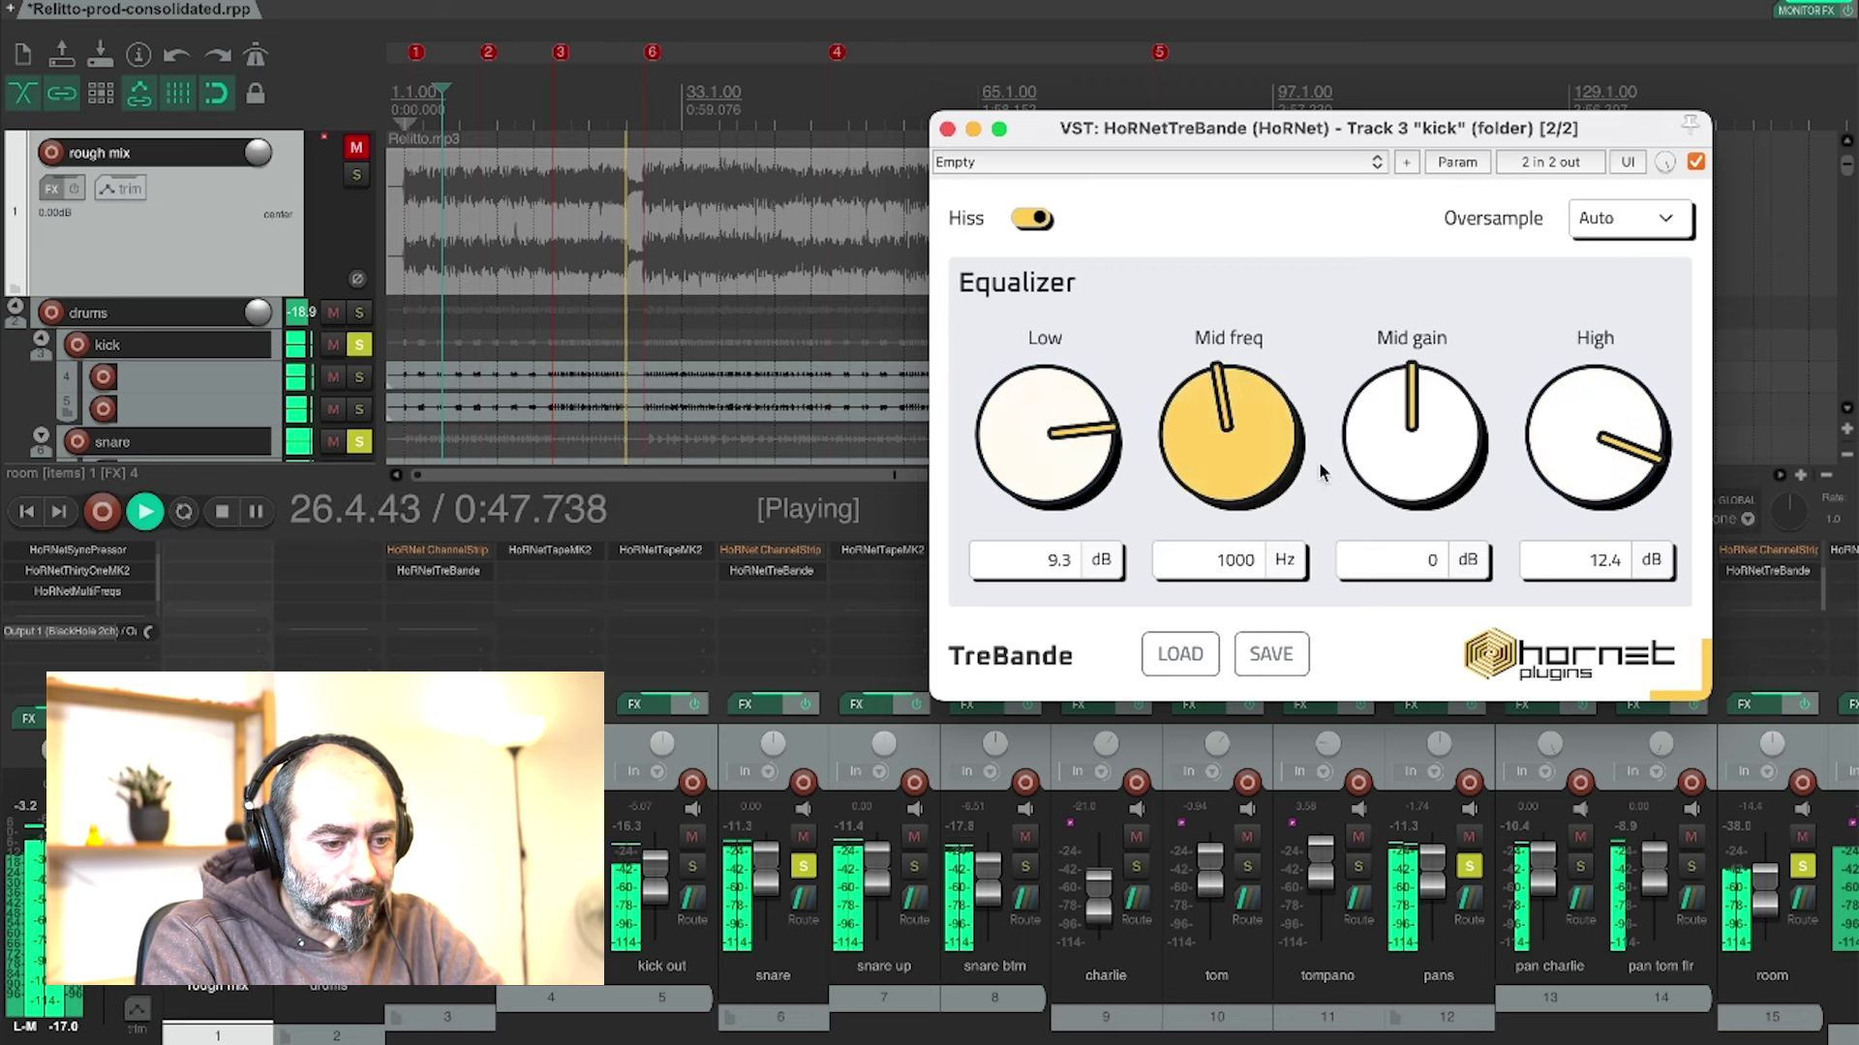
pyautogui.moveTo(1264, 466); pyautogui.dragTo(1270, 545)
pyautogui.moveTo(1397, 455); pyautogui.dragTo(1388, 621)
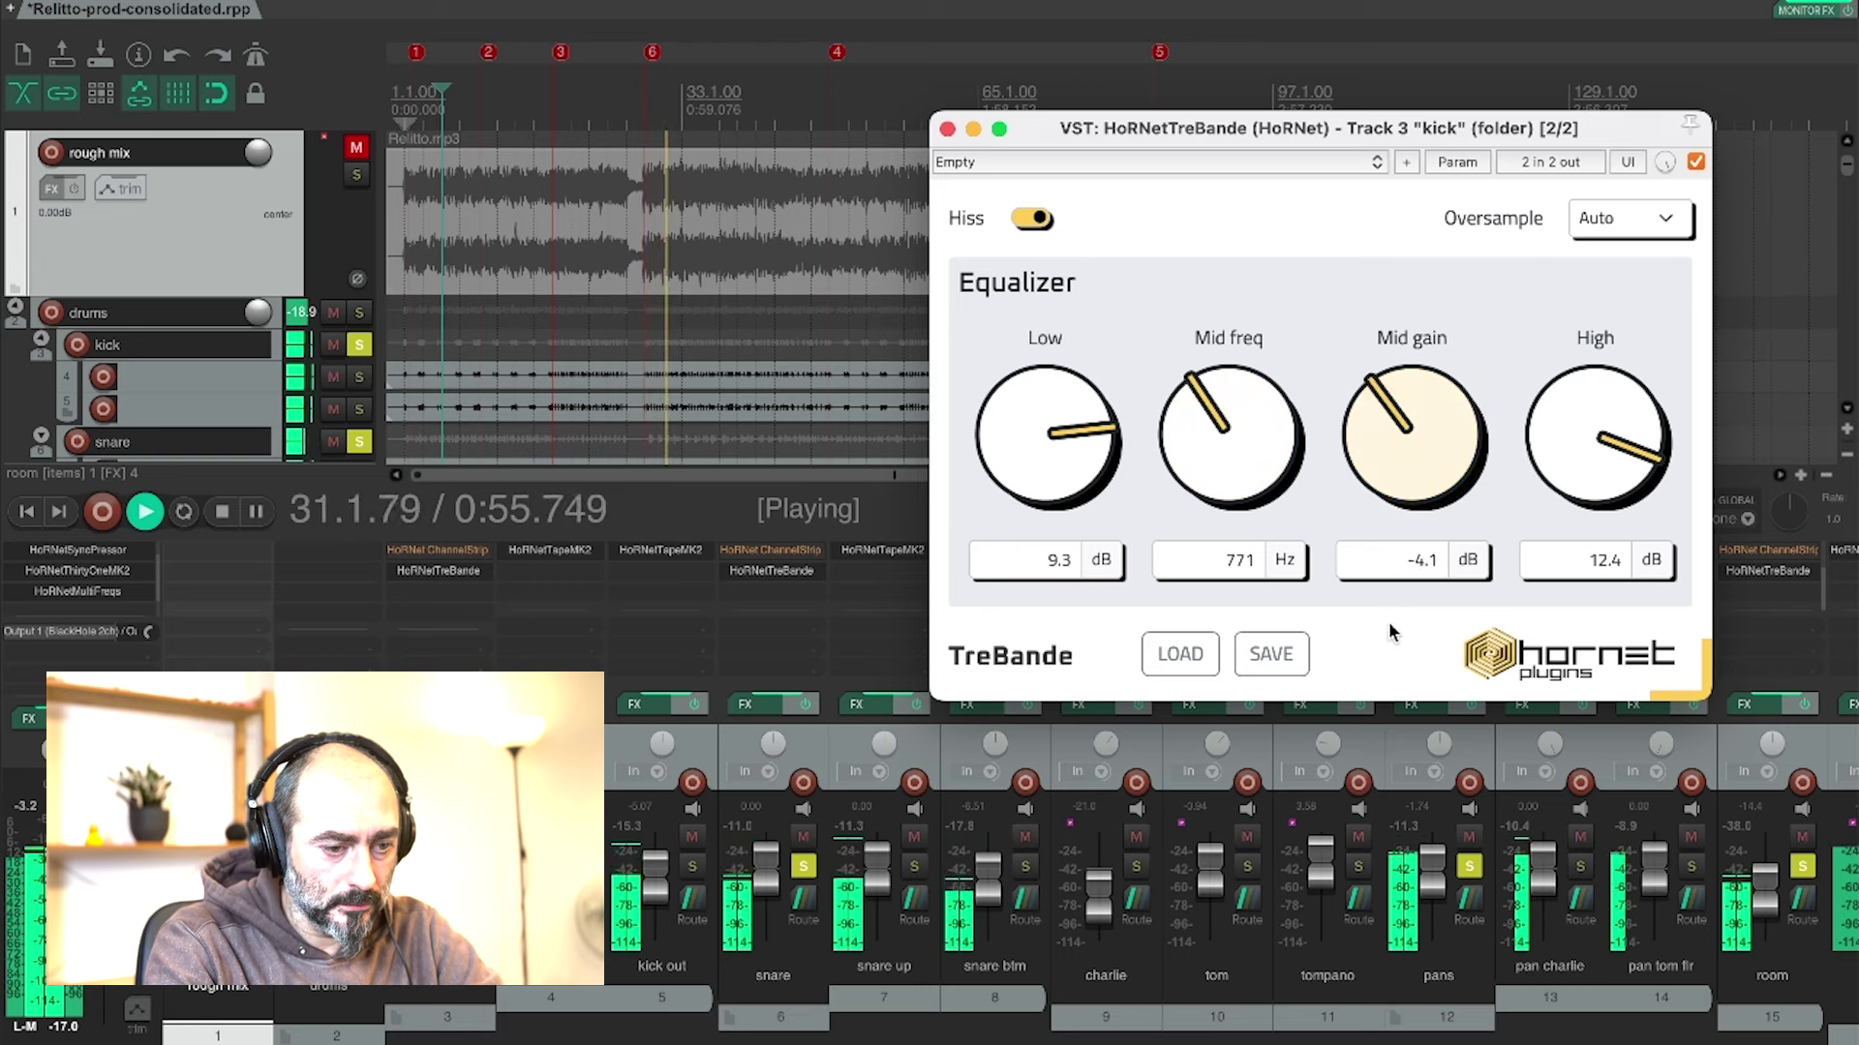
pyautogui.moveTo(1407, 443); pyautogui.dragTo(1405, 426)
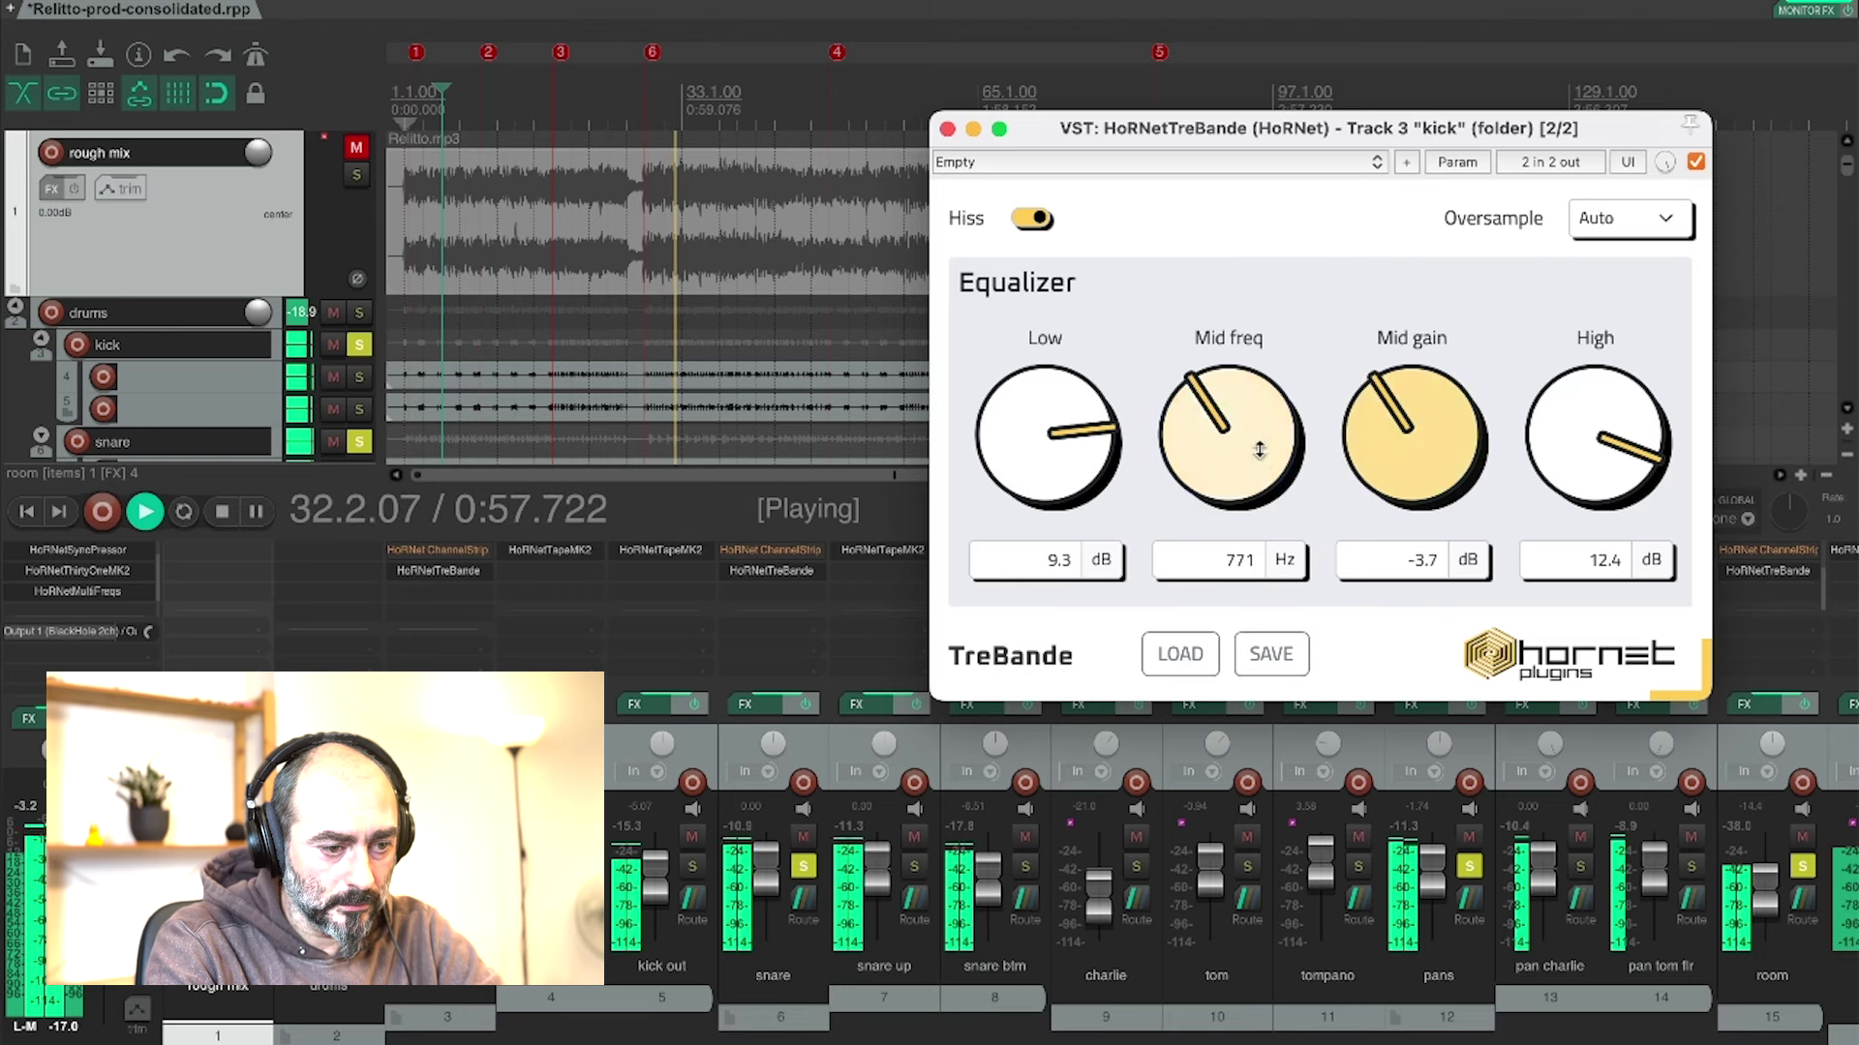
pyautogui.moveTo(1229, 444); pyautogui.dragTo(1061, 407)
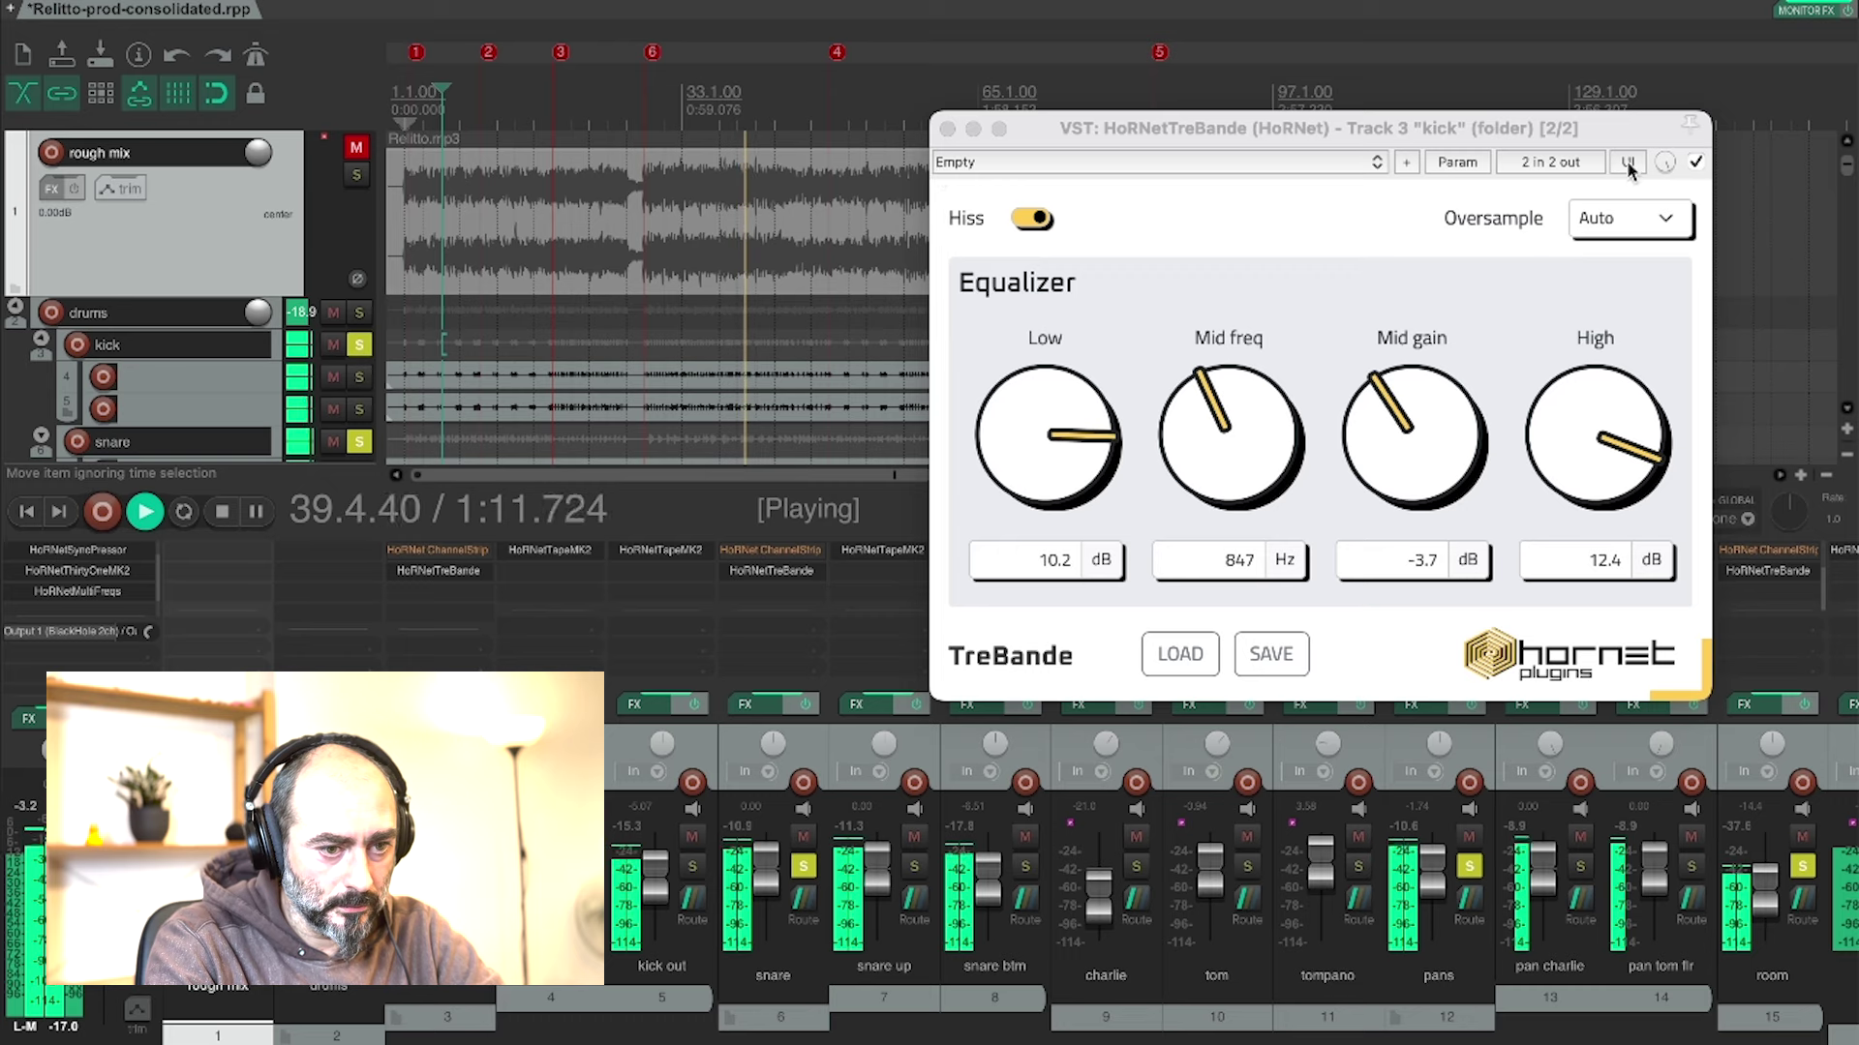
# - A/B the kick EQ via bypass, deepen the mid cut to −4.6 dB, and close it
pyautogui.click(1696, 166)
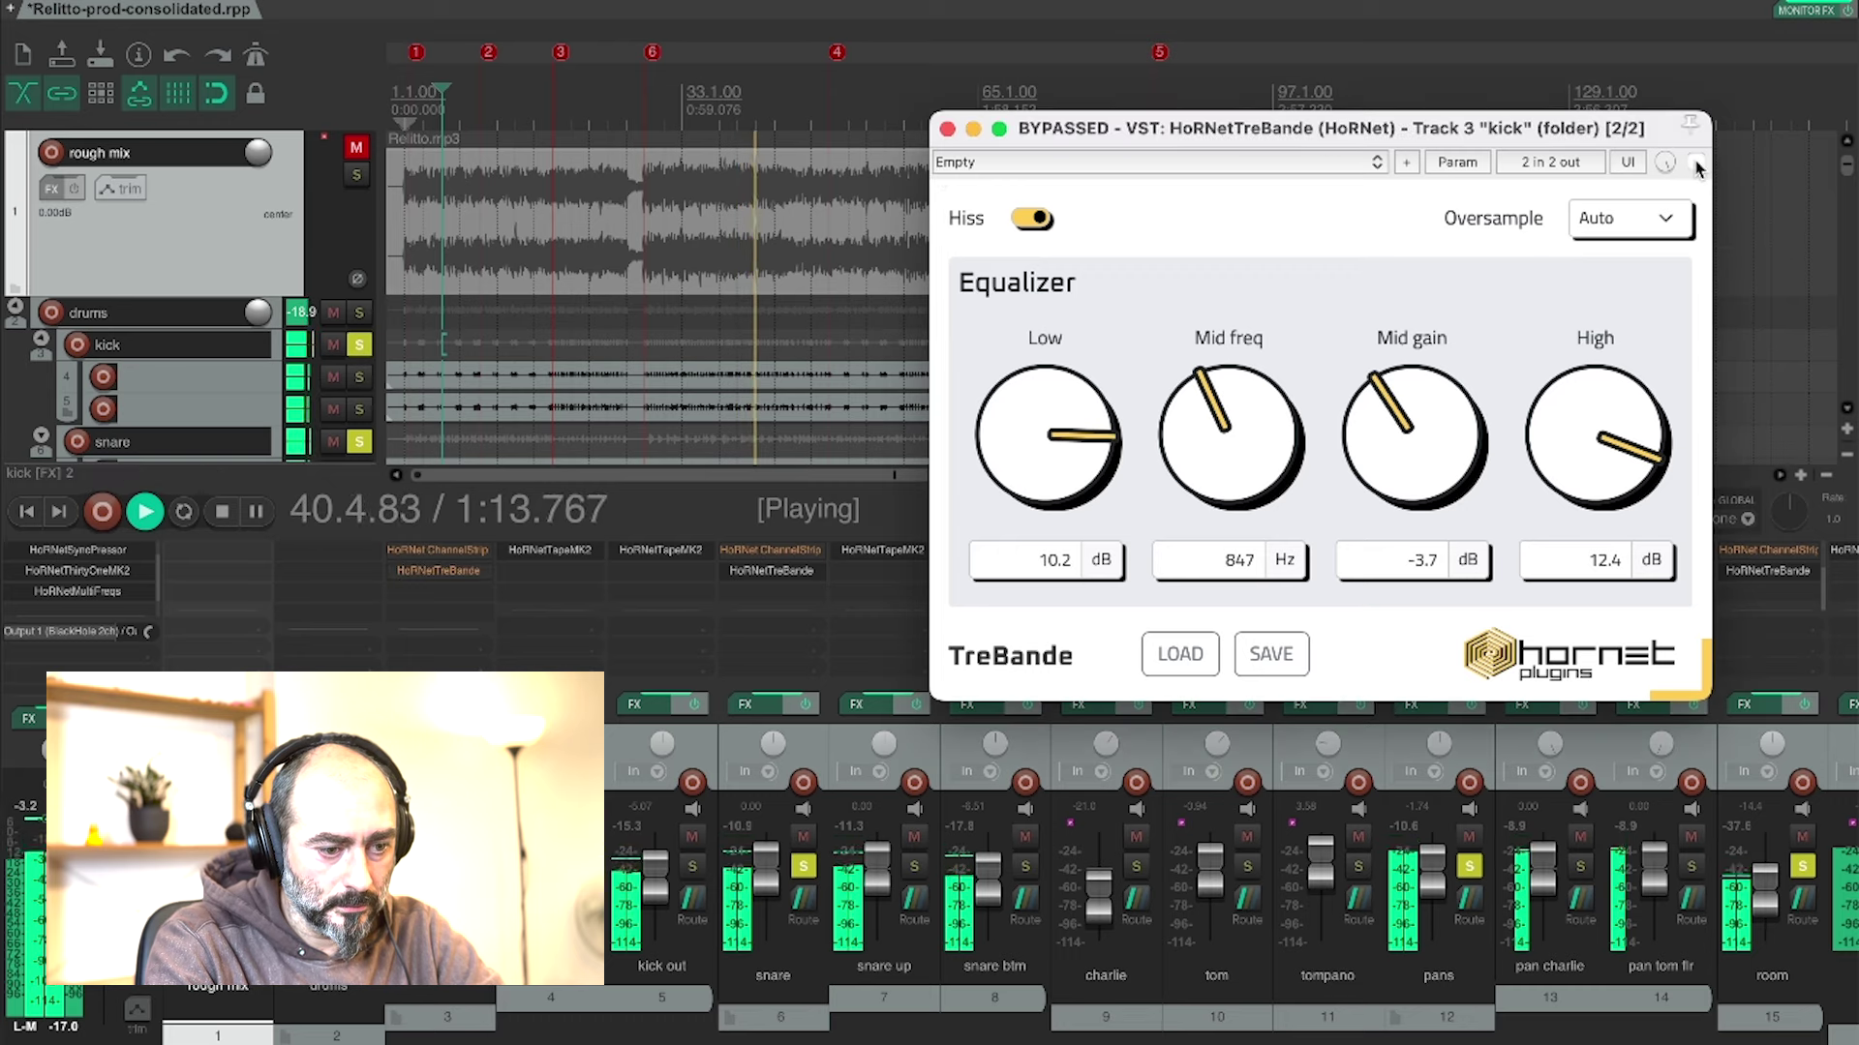
pyautogui.click(1696, 166)
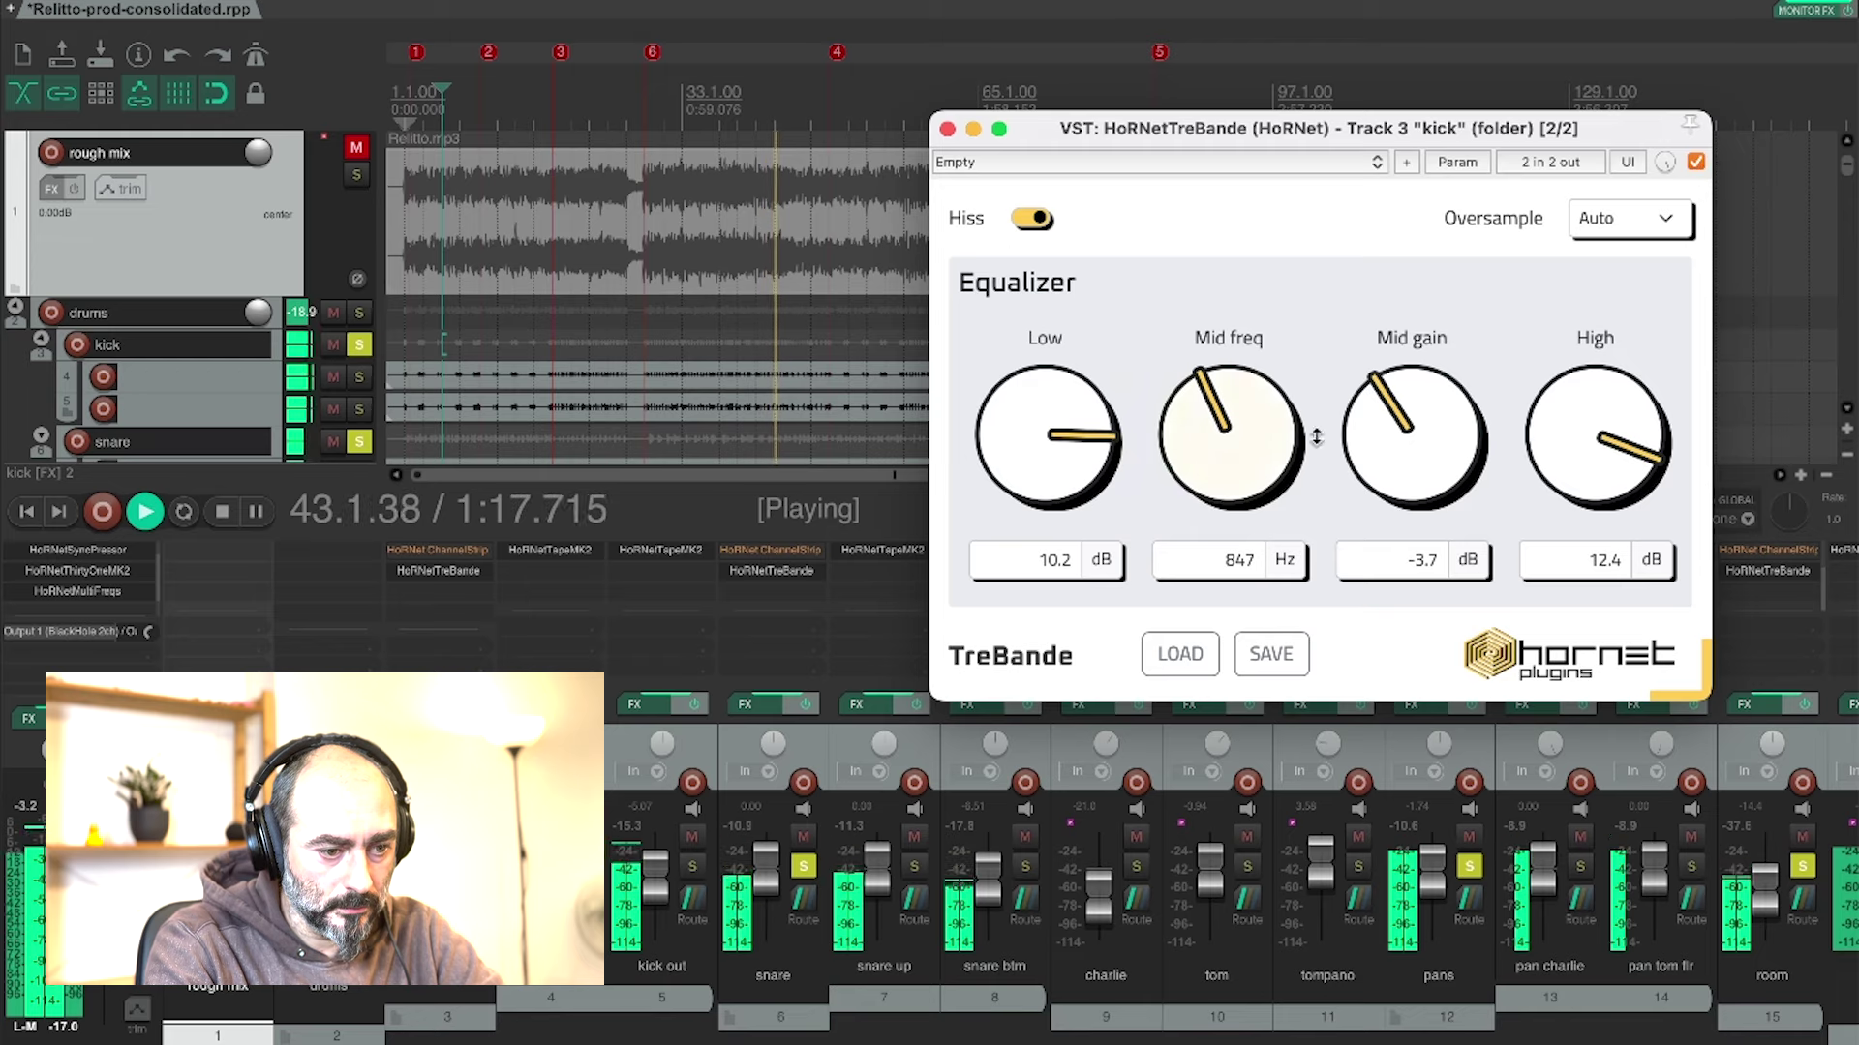
pyautogui.moveTo(1397, 459)
pyautogui.mouseDown()
pyautogui.moveTo(1397, 477)
pyautogui.moveTo(1406, 456)
pyautogui.mouseUp()
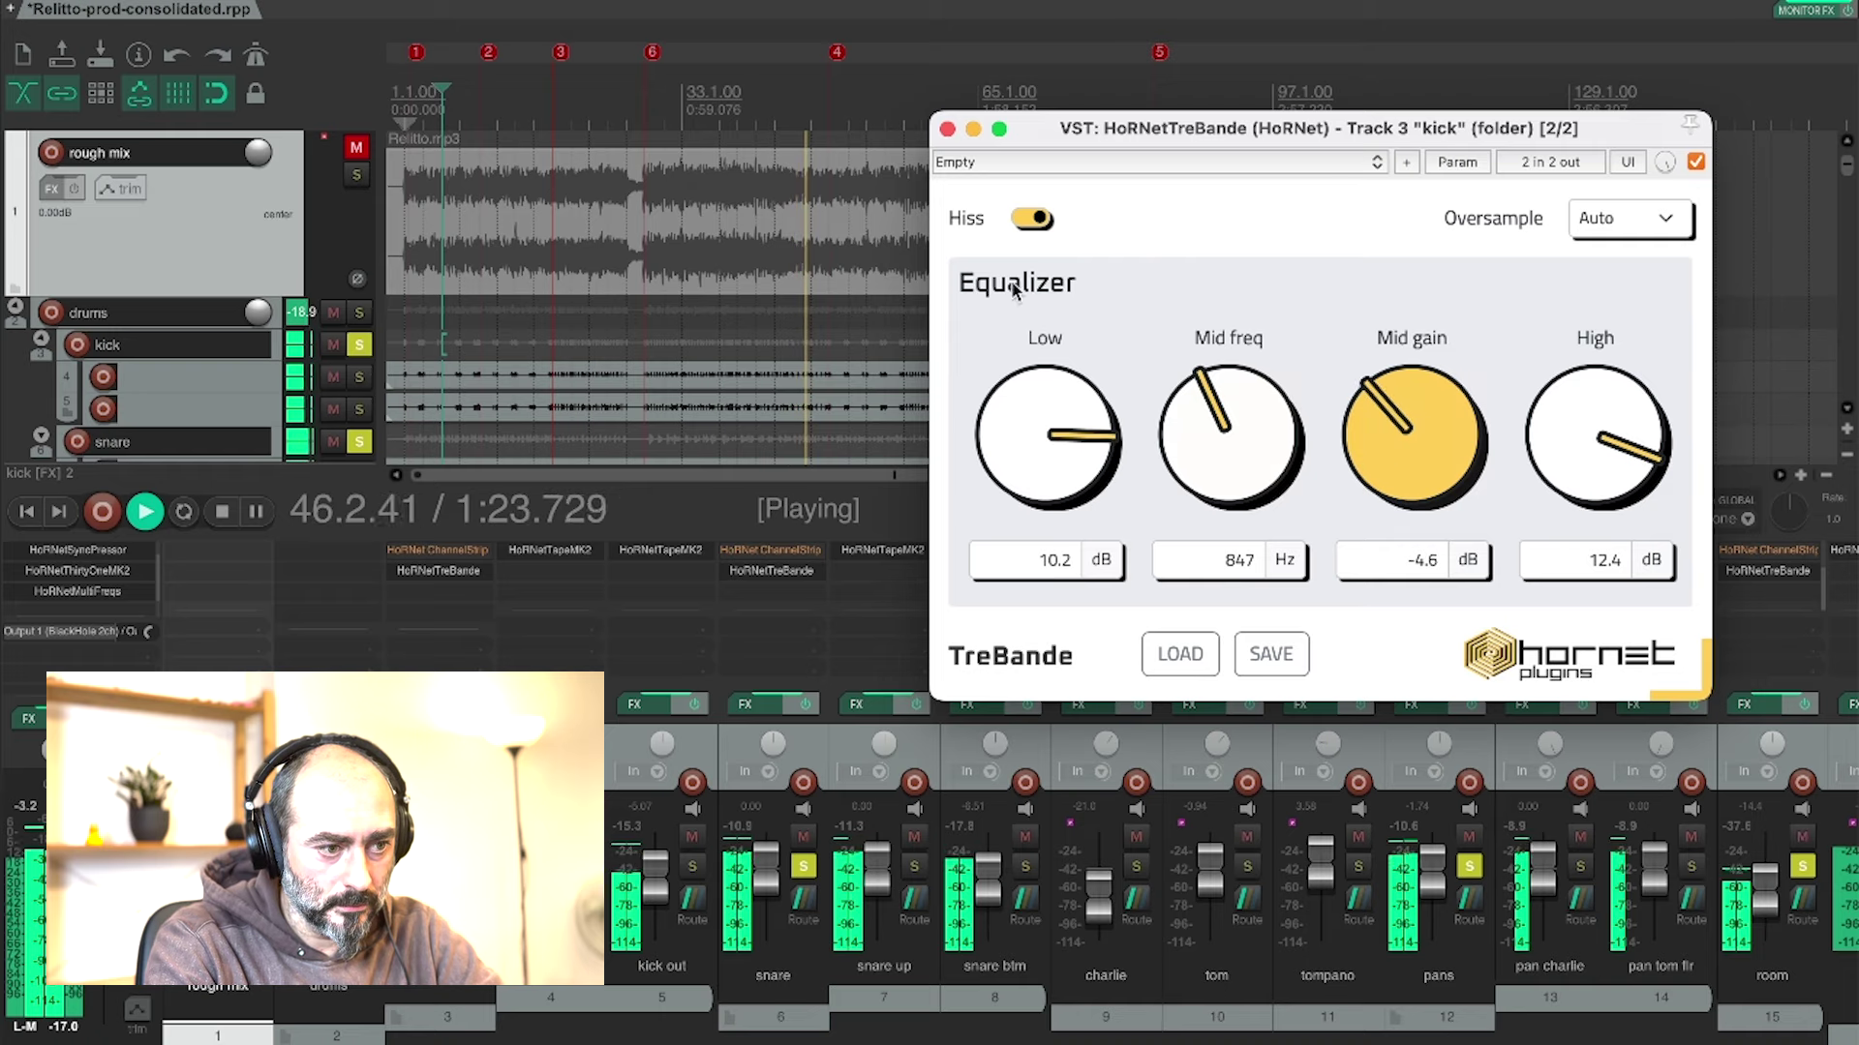
pyautogui.click(947, 129)
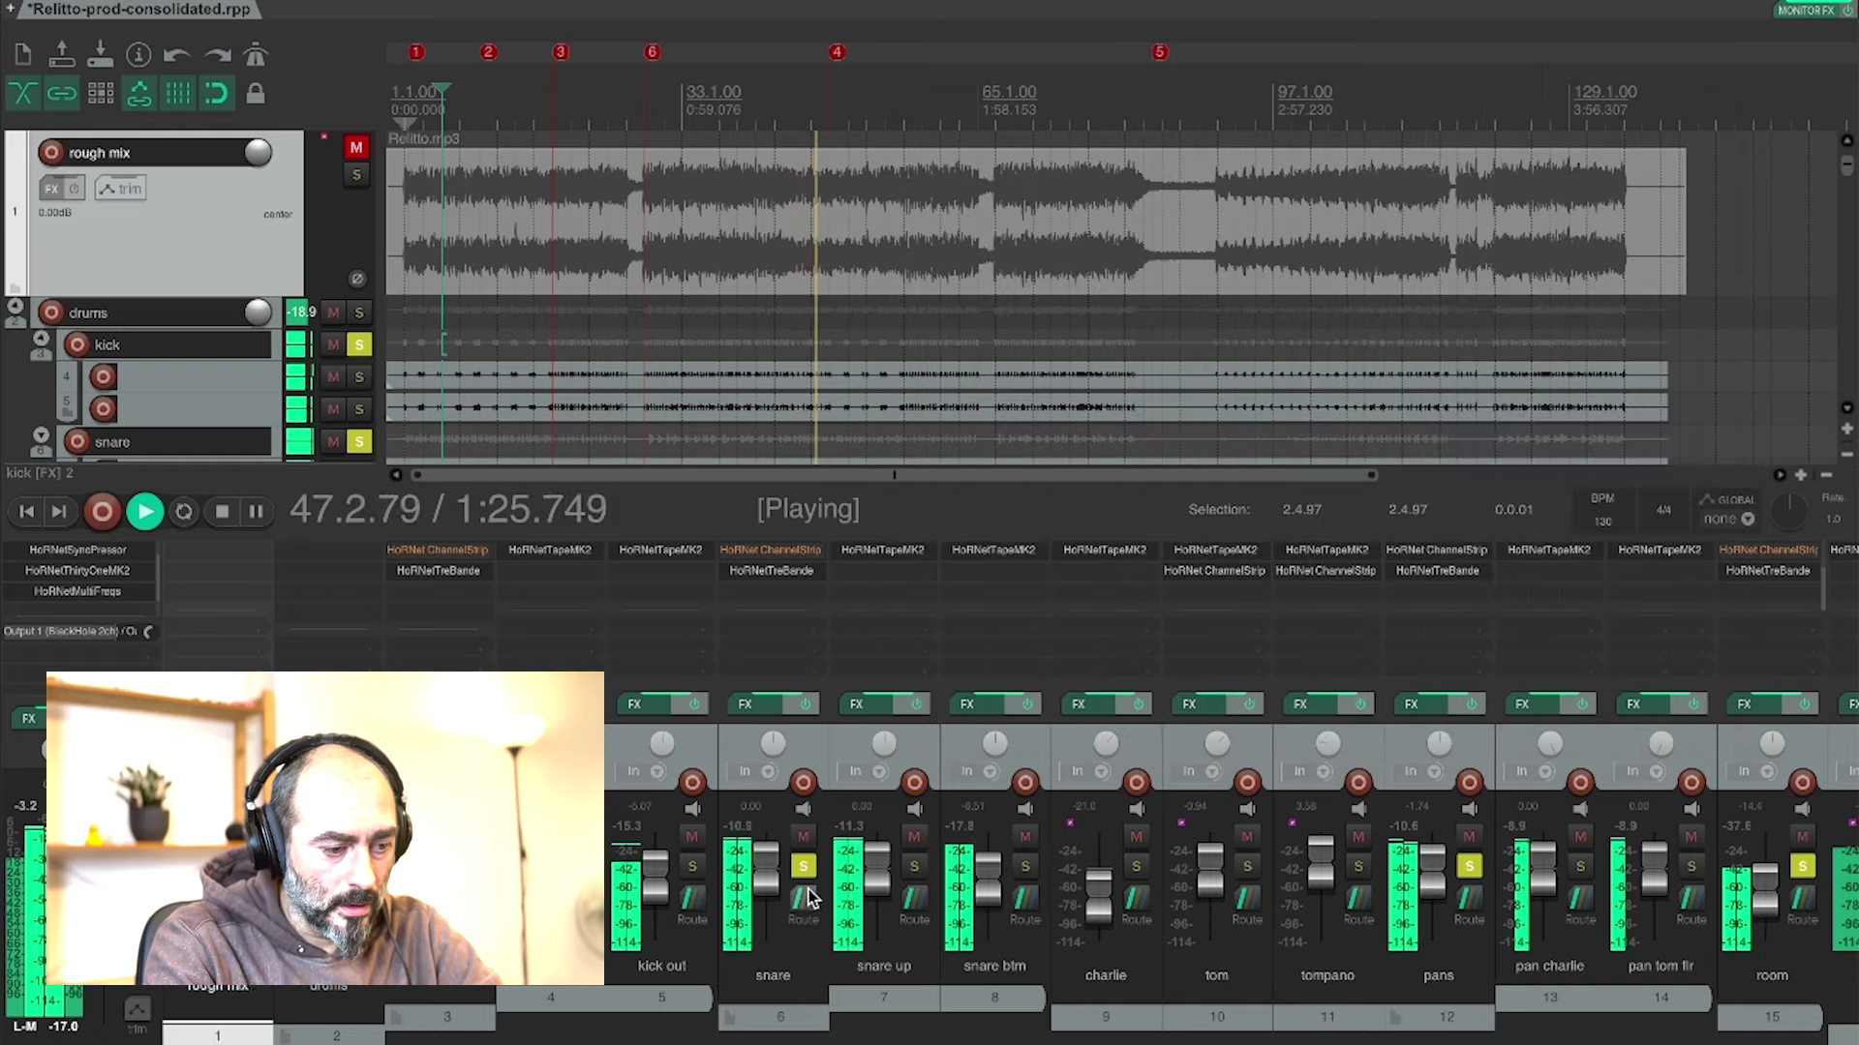
# - Open the snare's TreBande EQ, nudge High to 1 dB, and raise the snare to +2.21 dB
pyautogui.click(767, 571)
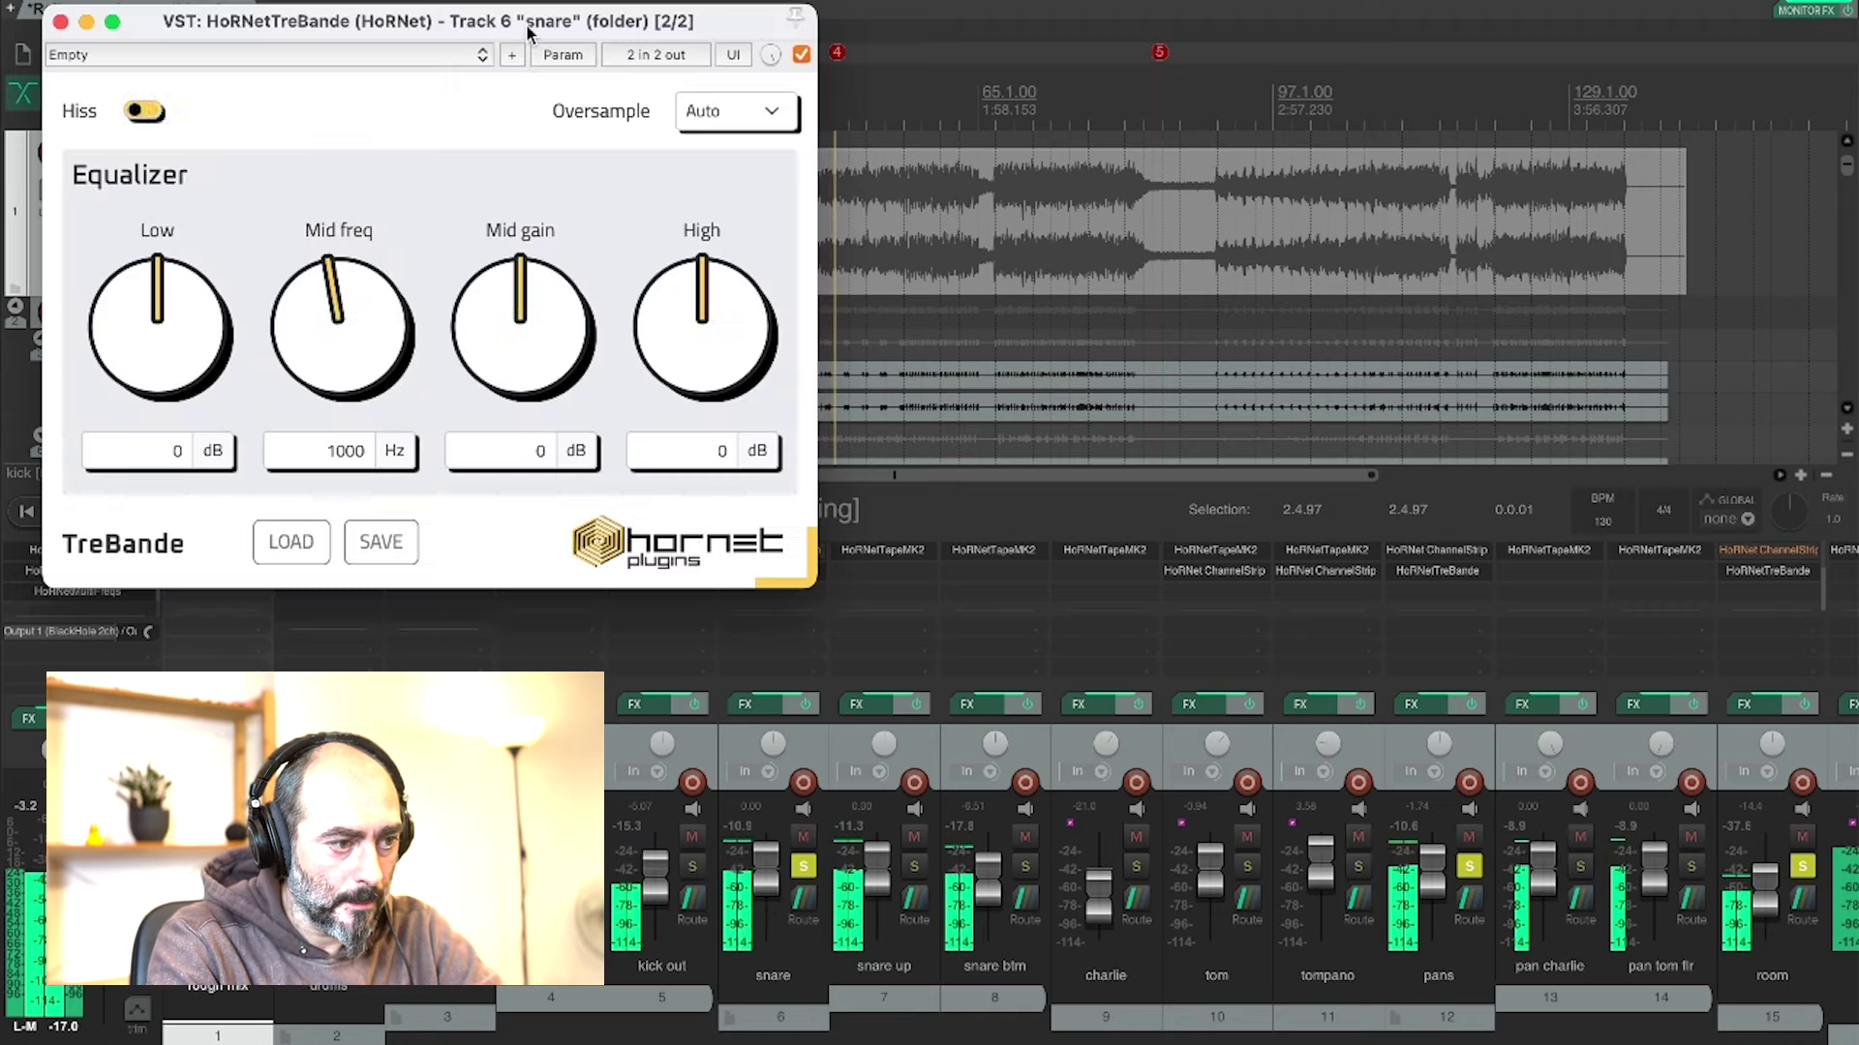
pyautogui.moveTo(528, 29); pyautogui.dragTo(1215, 204)
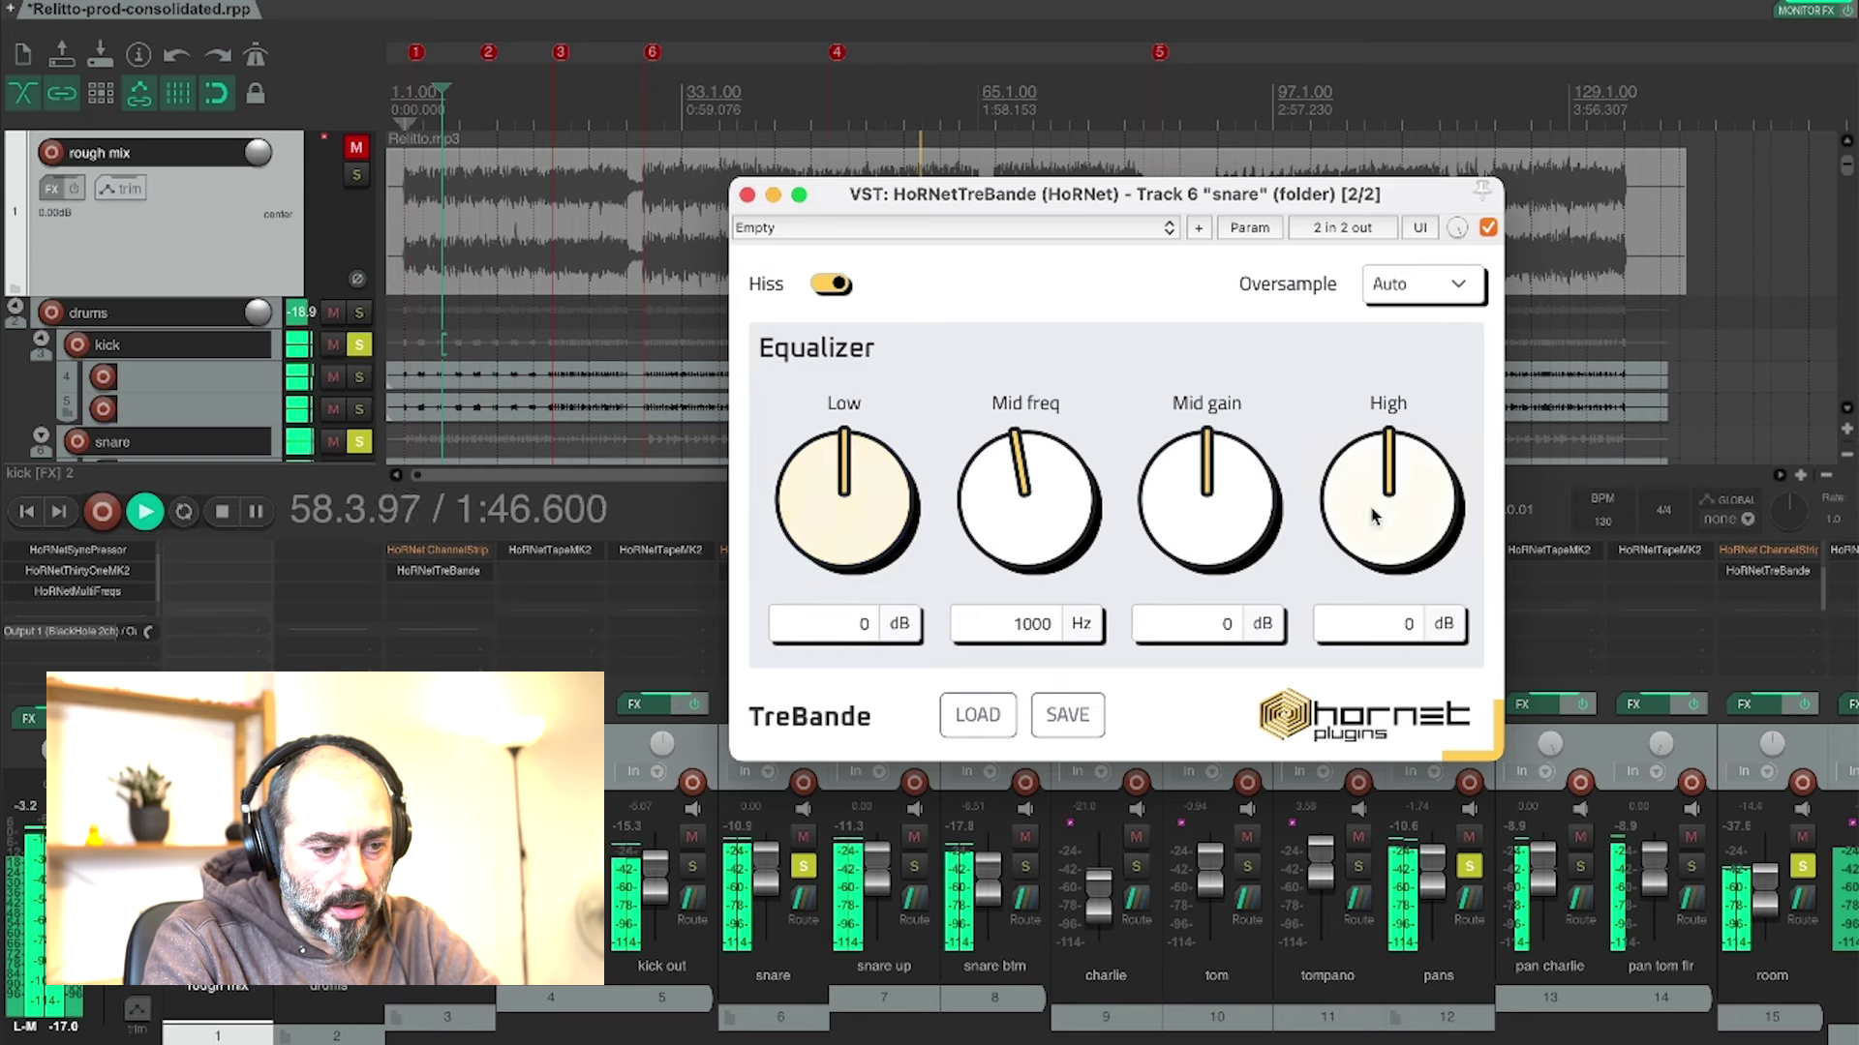
pyautogui.moveTo(1364, 489)
pyautogui.mouseDown()
pyautogui.moveTo(1312, 238)
pyautogui.moveTo(1392, 477)
pyautogui.mouseUp()
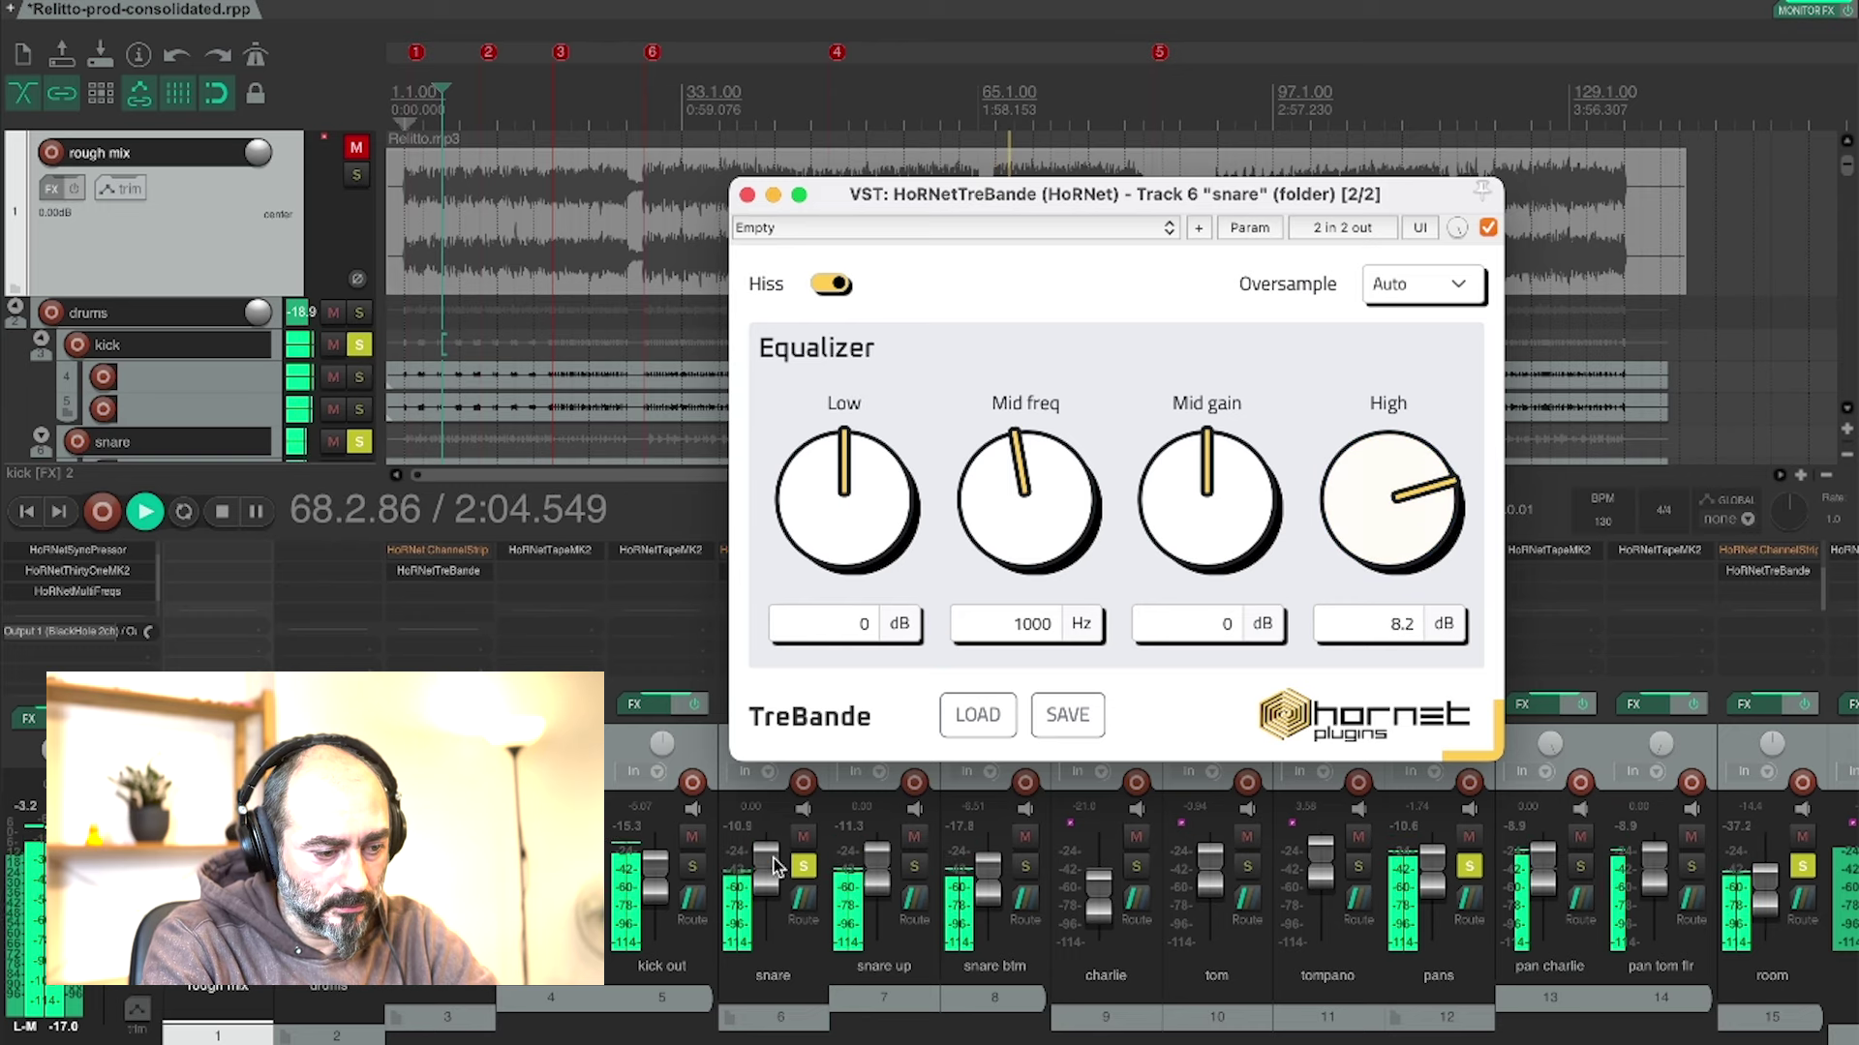
pyautogui.moveTo(772, 858); pyautogui.dragTo(765, 860)
# - Try snare Low boosts between 14.8 and 4.7 dB and set the Mid frequency to 250 Hz
pyautogui.moveTo(838, 539); pyautogui.dragTo(848, 210)
pyautogui.moveTo(848, 511); pyautogui.dragTo(831, 310)
pyautogui.moveTo(1024, 499); pyautogui.dragTo(1046, 566)
pyautogui.moveTo(1043, 580); pyautogui.dragTo(1050, 612)
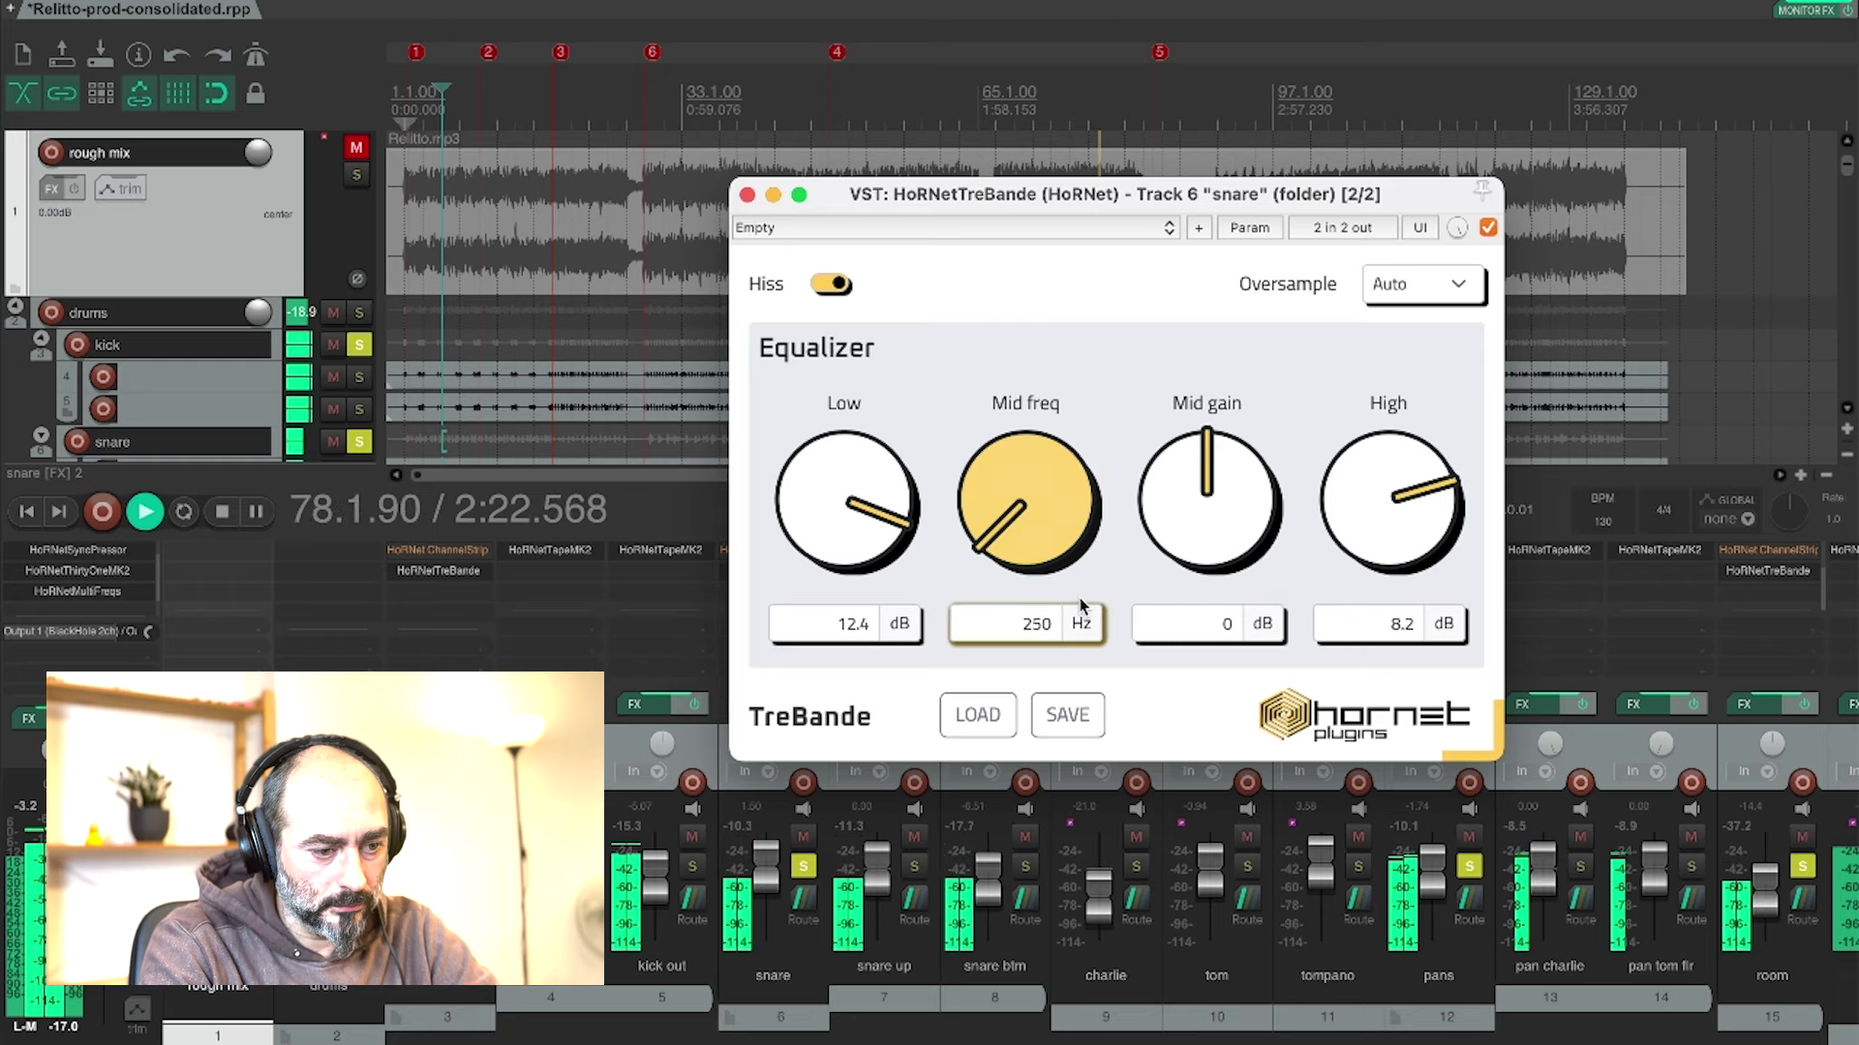
pyautogui.moveTo(1181, 476); pyautogui.dragTo(1158, 411)
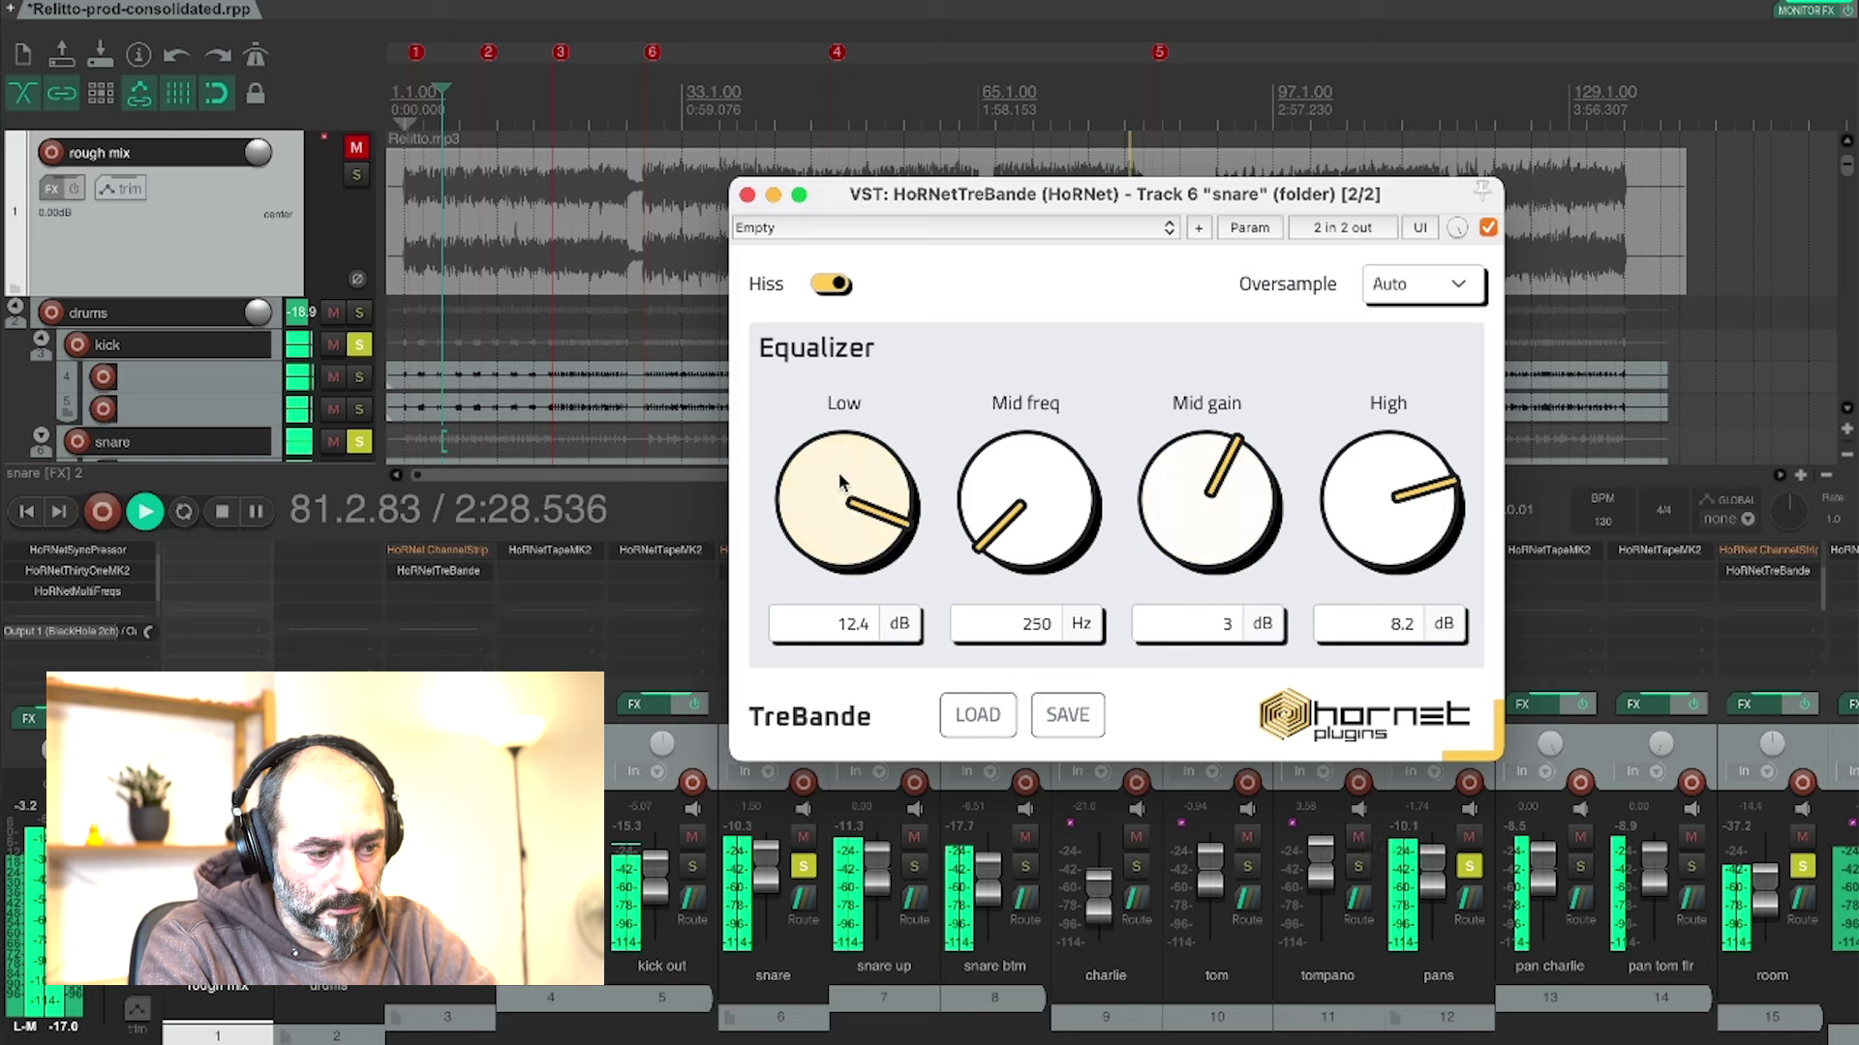
pyautogui.moveTo(838, 472)
pyautogui.mouseDown()
pyautogui.moveTo(828, 592)
pyautogui.moveTo(841, 532)
pyautogui.moveTo(866, 522)
pyautogui.moveTo(851, 506)
pyautogui.mouseUp()
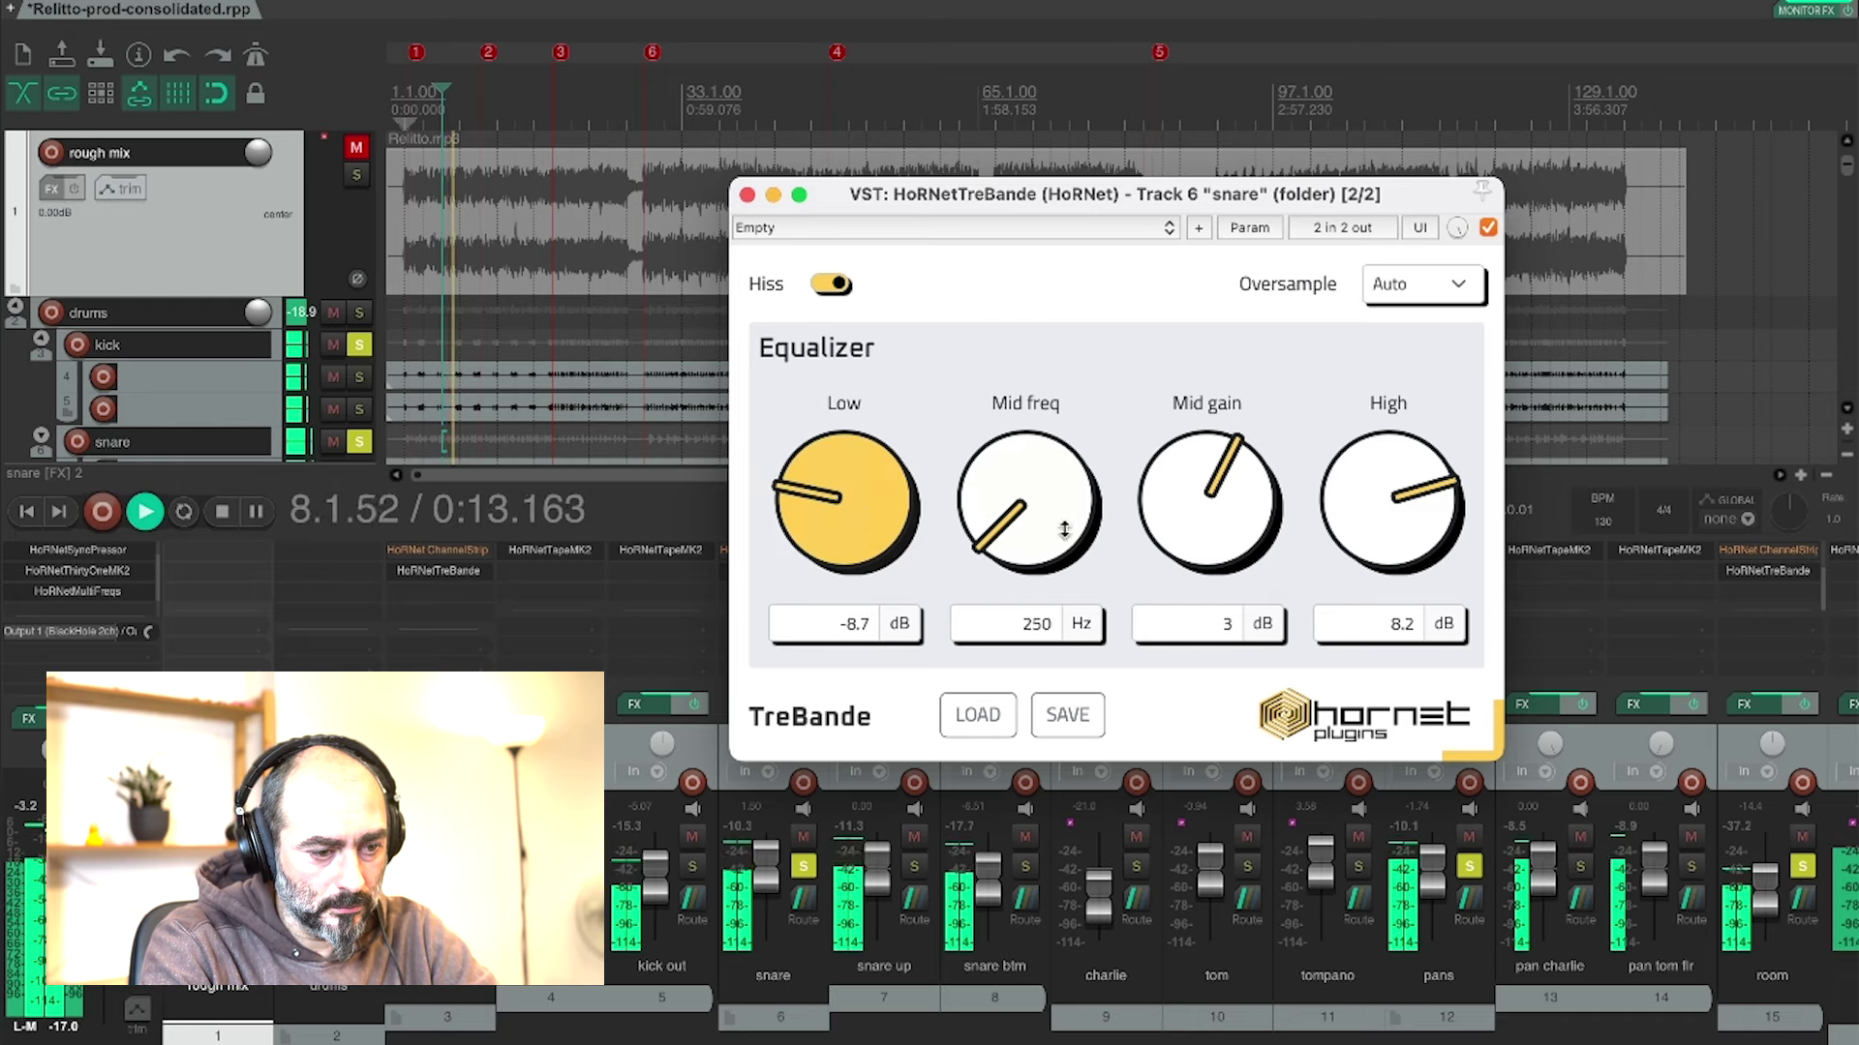
# - Set snare Mid gain 10.5 dB, High 10.6 dB, Low −9.2 dB, and close the EQ
pyautogui.moveTo(1200, 538); pyautogui.dragTo(1171, 237)
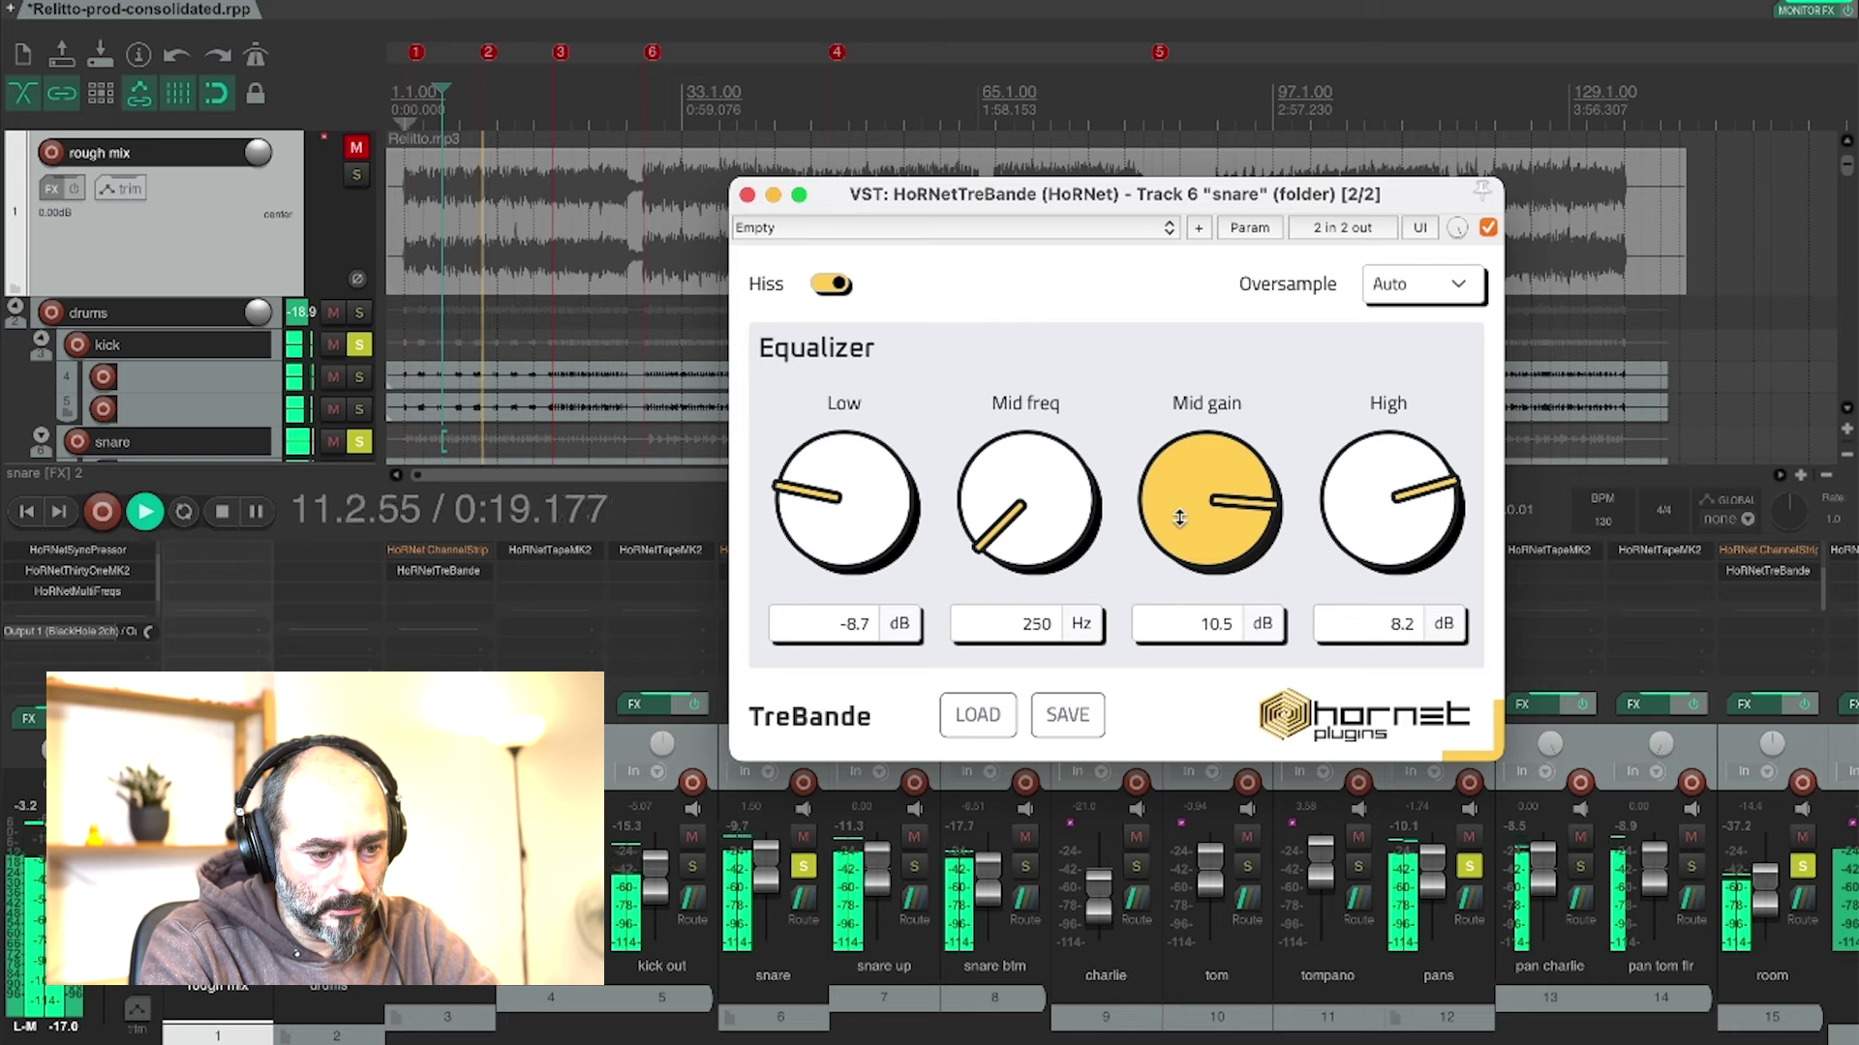
pyautogui.moveTo(1385, 504); pyautogui.dragTo(1383, 384)
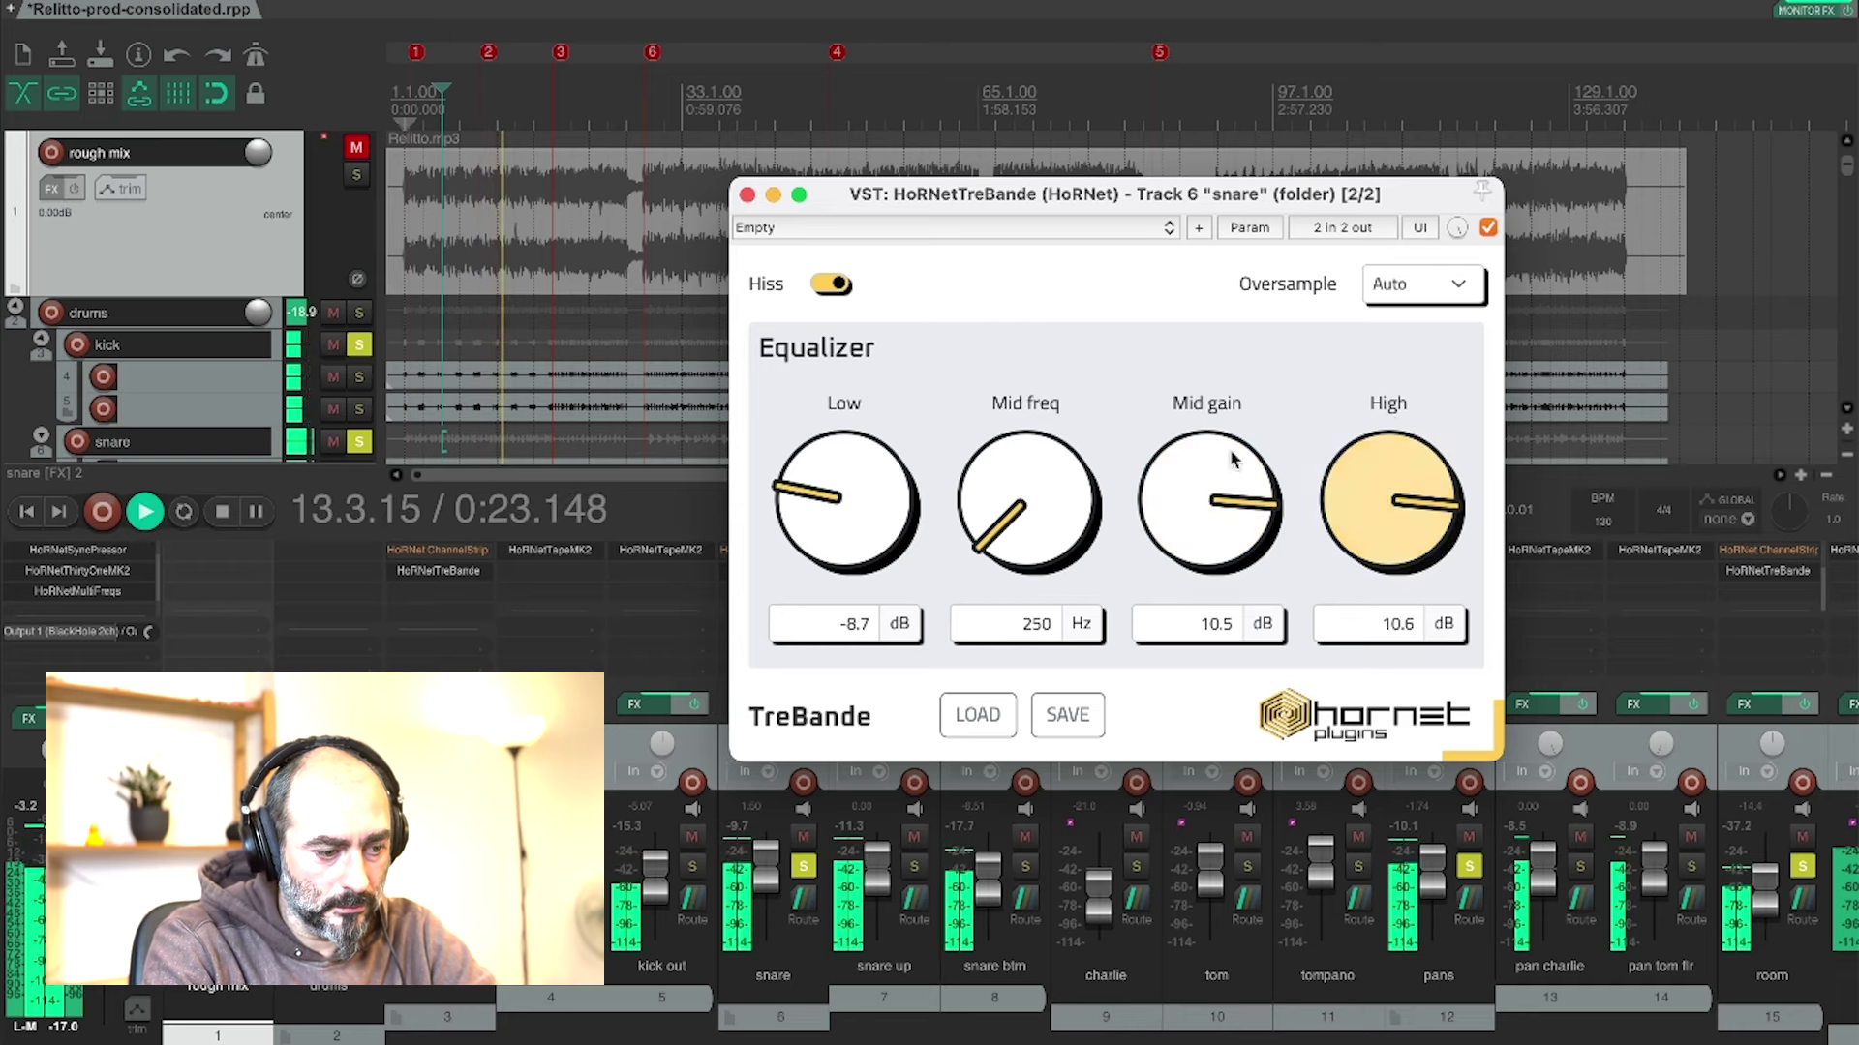
pyautogui.moveTo(813, 526); pyautogui.dragTo(814, 533)
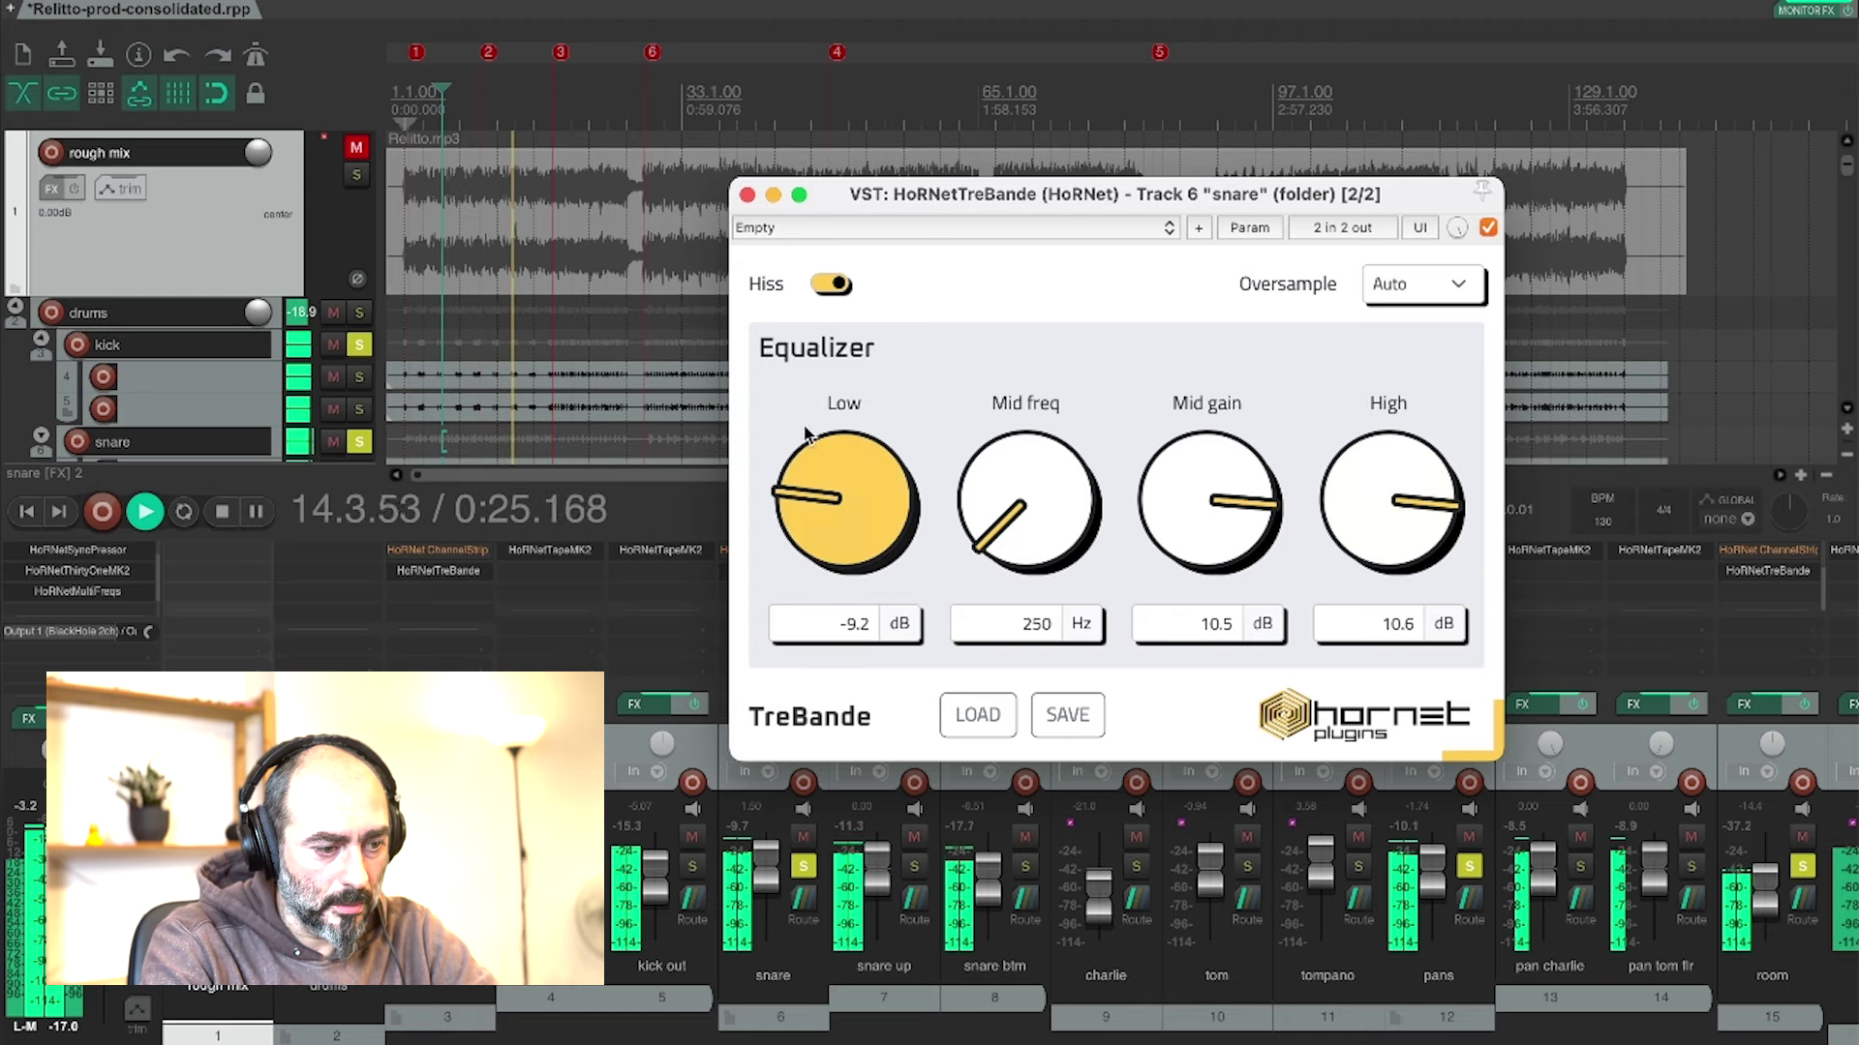
pyautogui.click(746, 197)
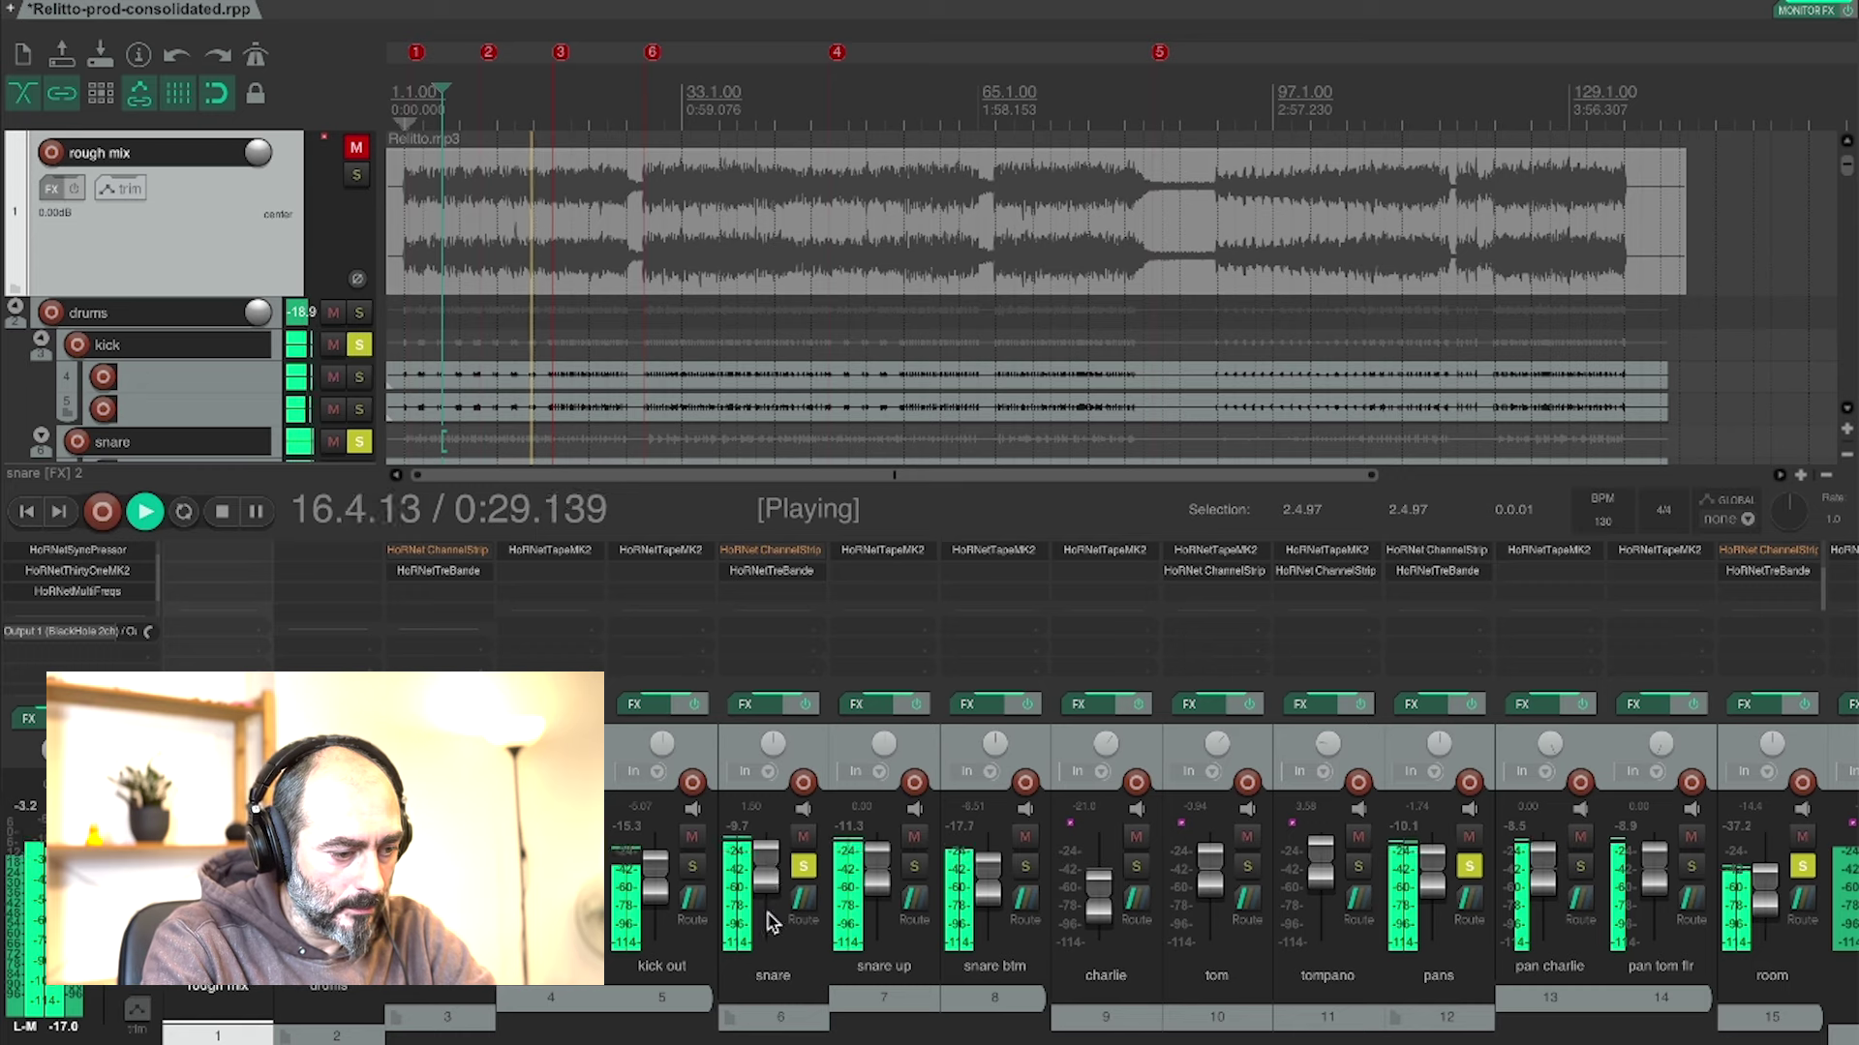
# - Reset the snare's peak readout and scroll its fader to about +0.68 dB
pyautogui.scroll(-3, 798, 888)
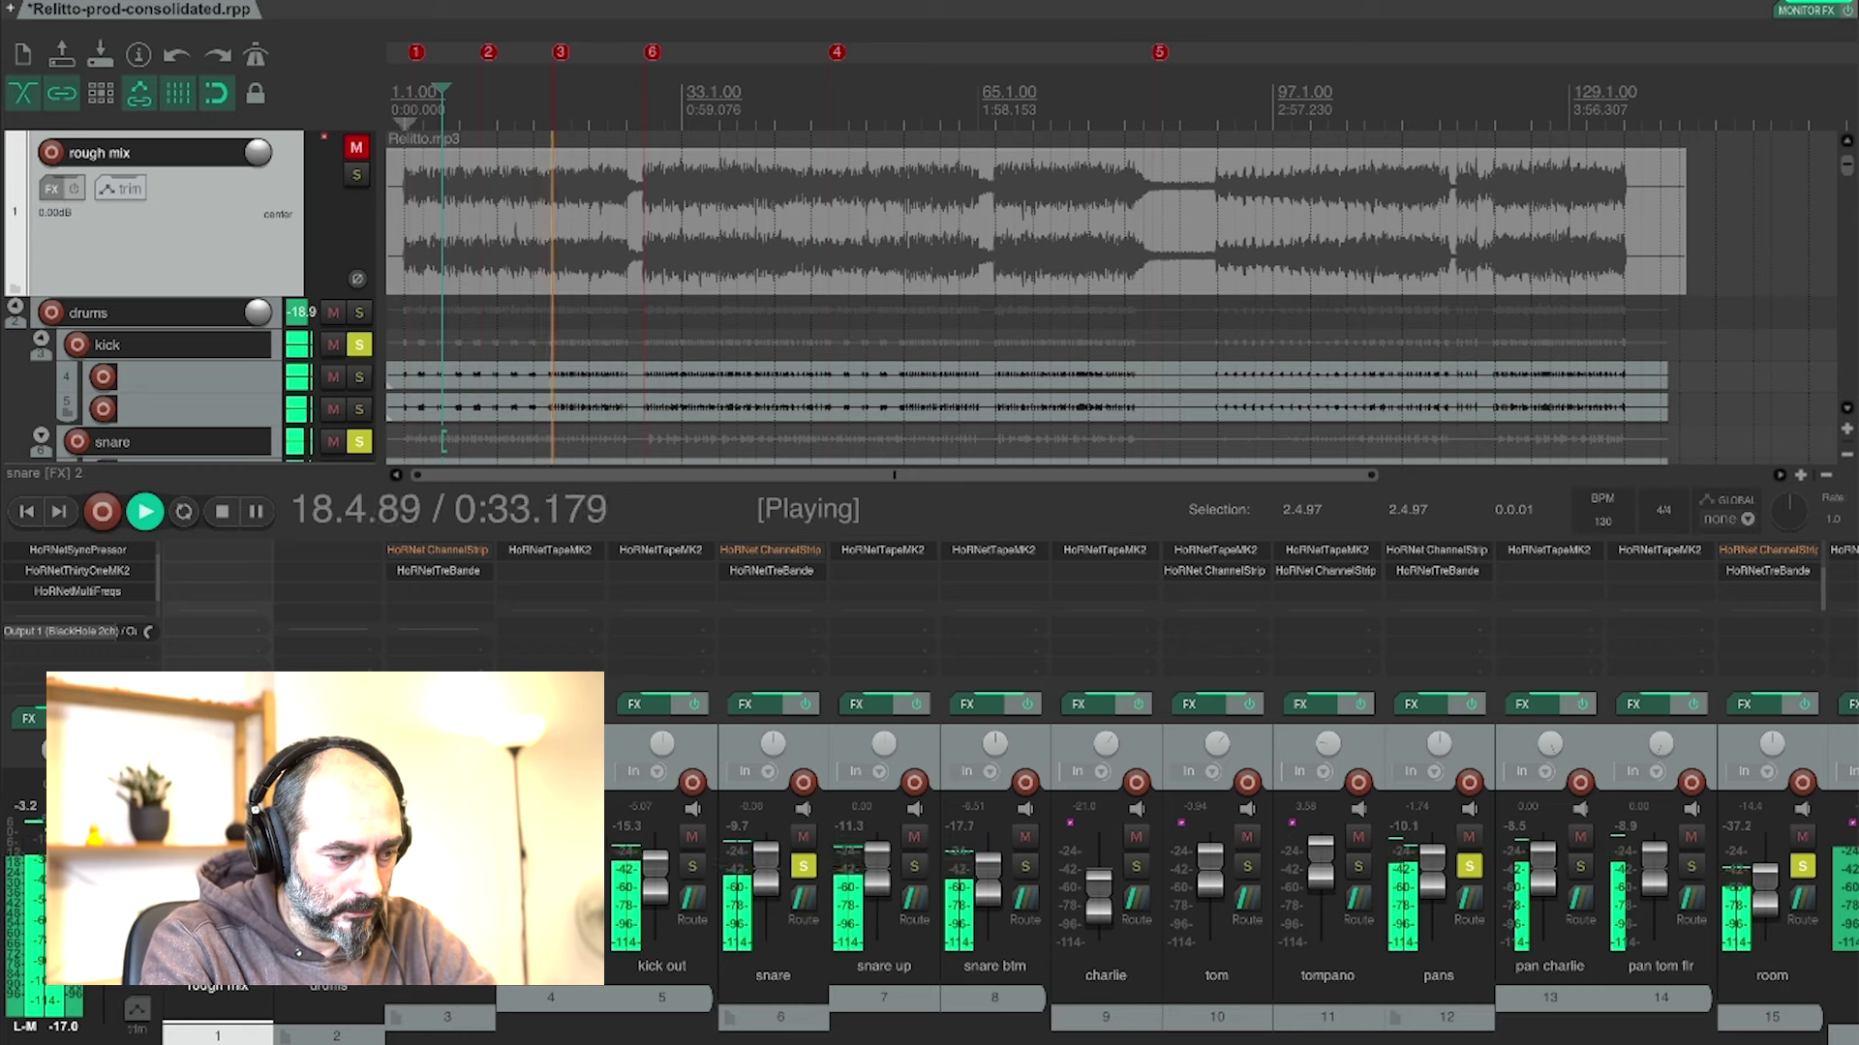
pyautogui.click(743, 821)
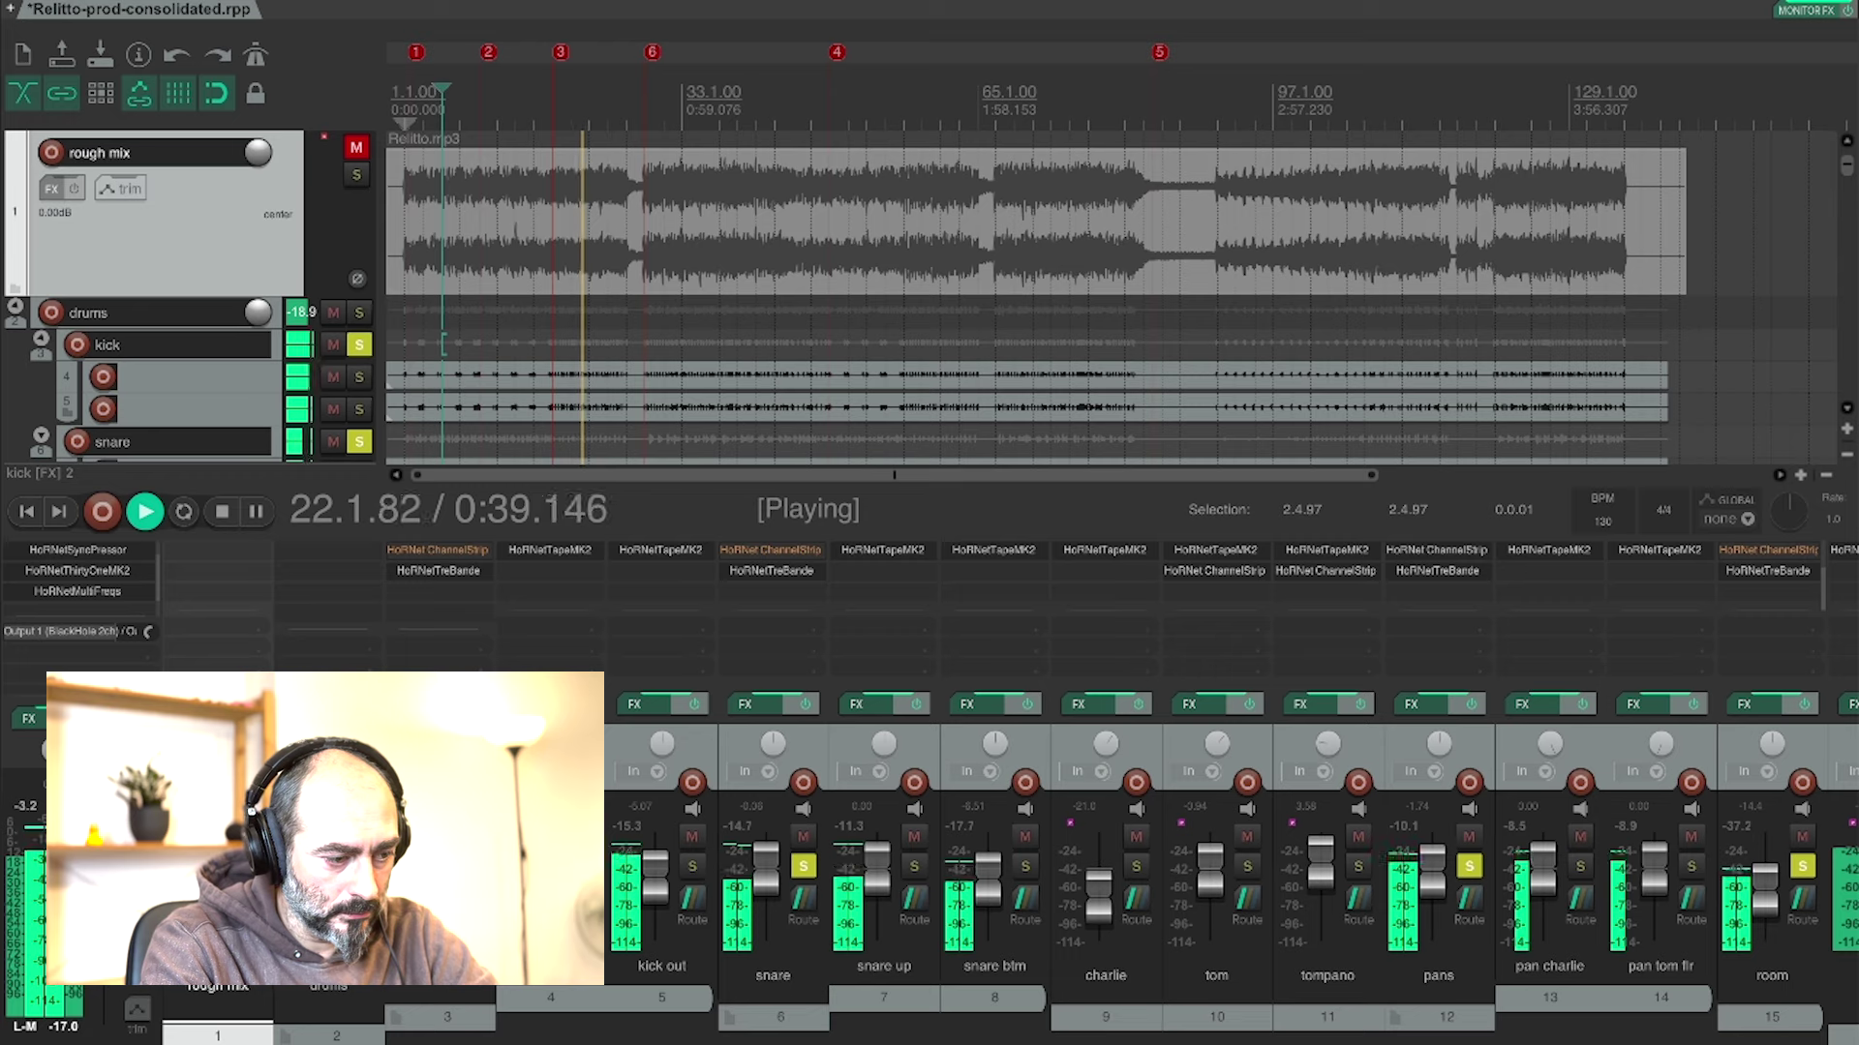
pyautogui.moveTo(764, 874)
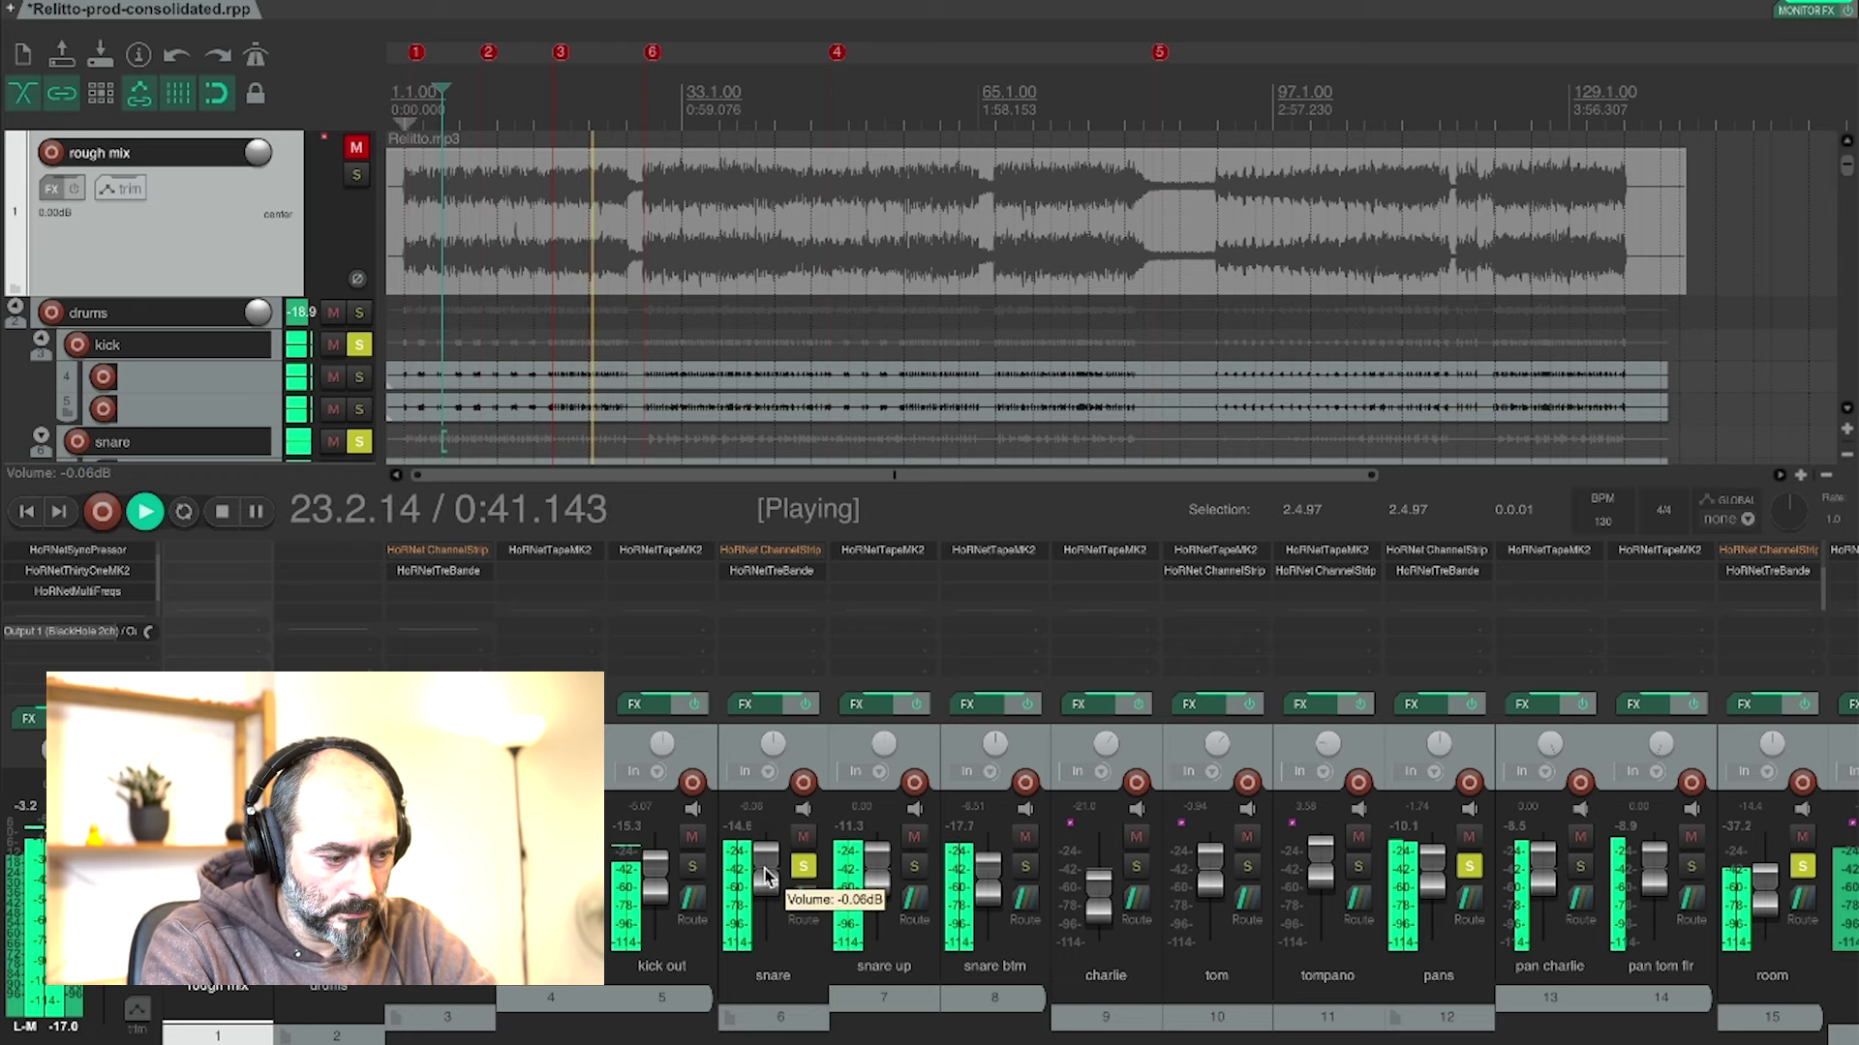
pyautogui.scroll(3, 764, 874)
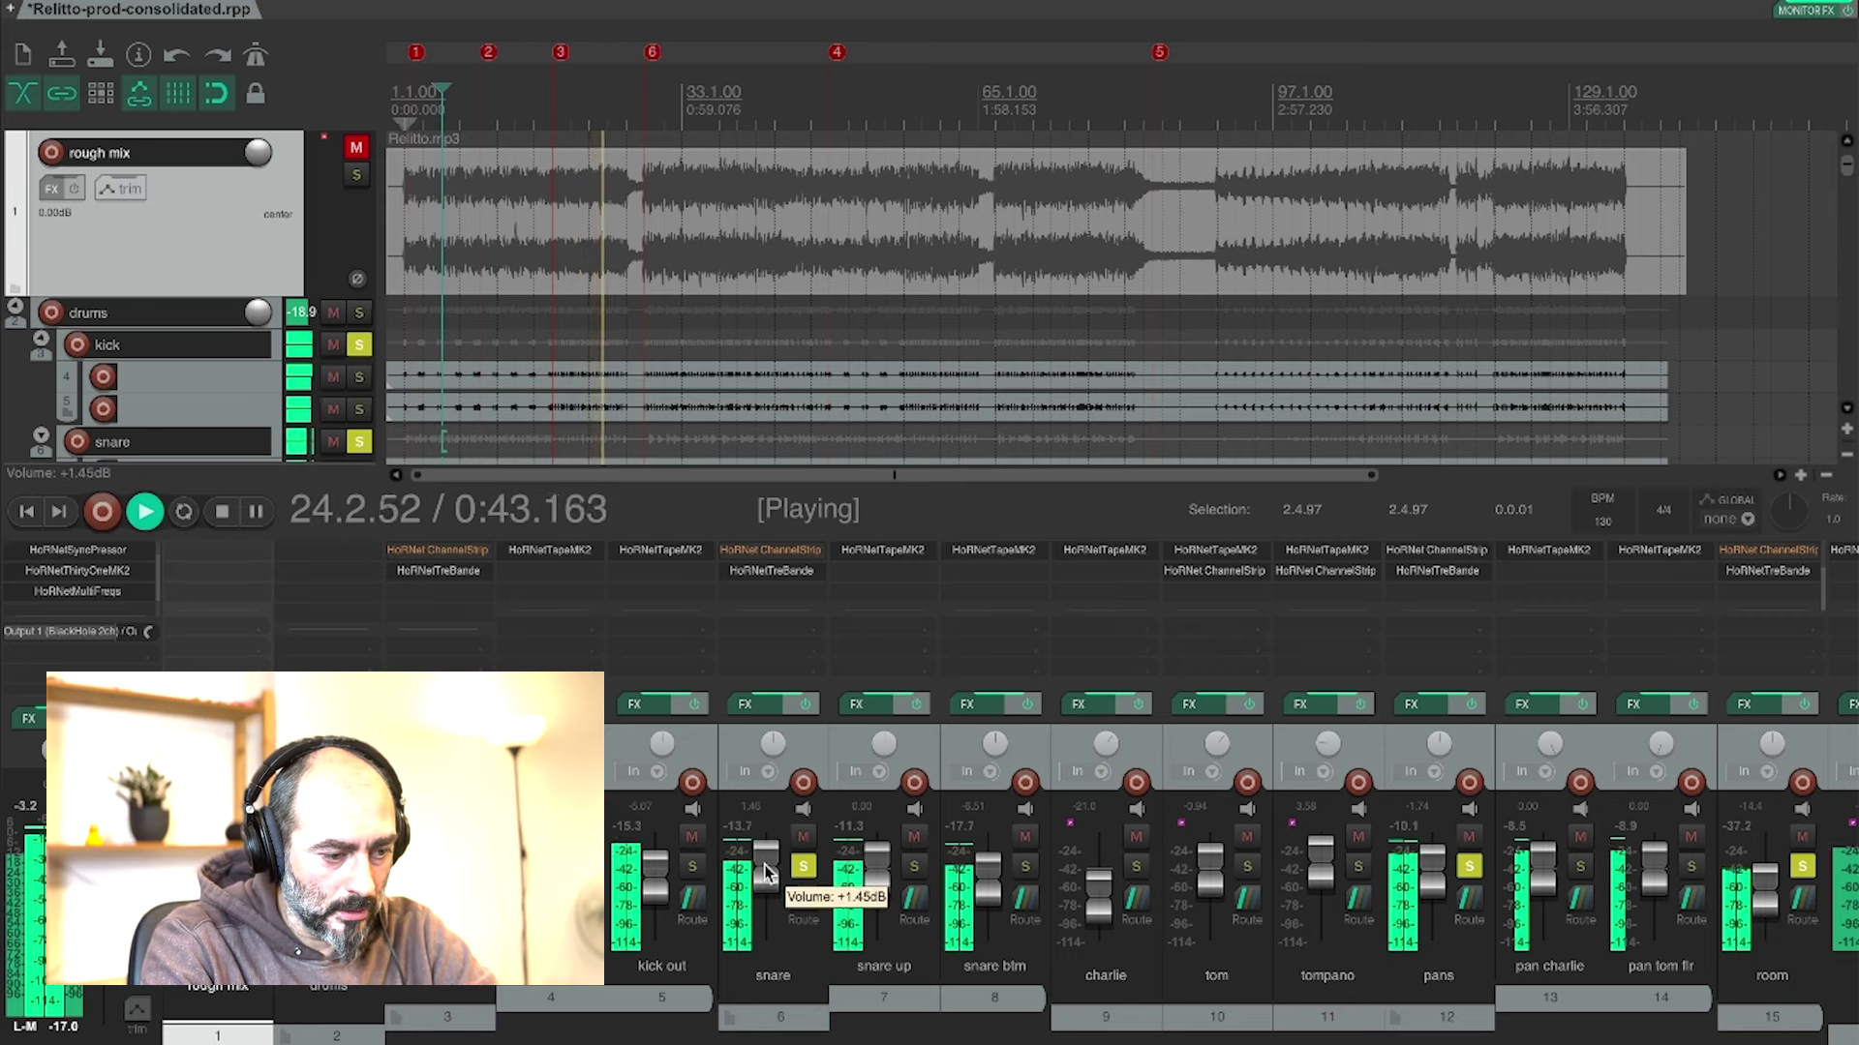
pyautogui.scroll(-2, 765, 875)
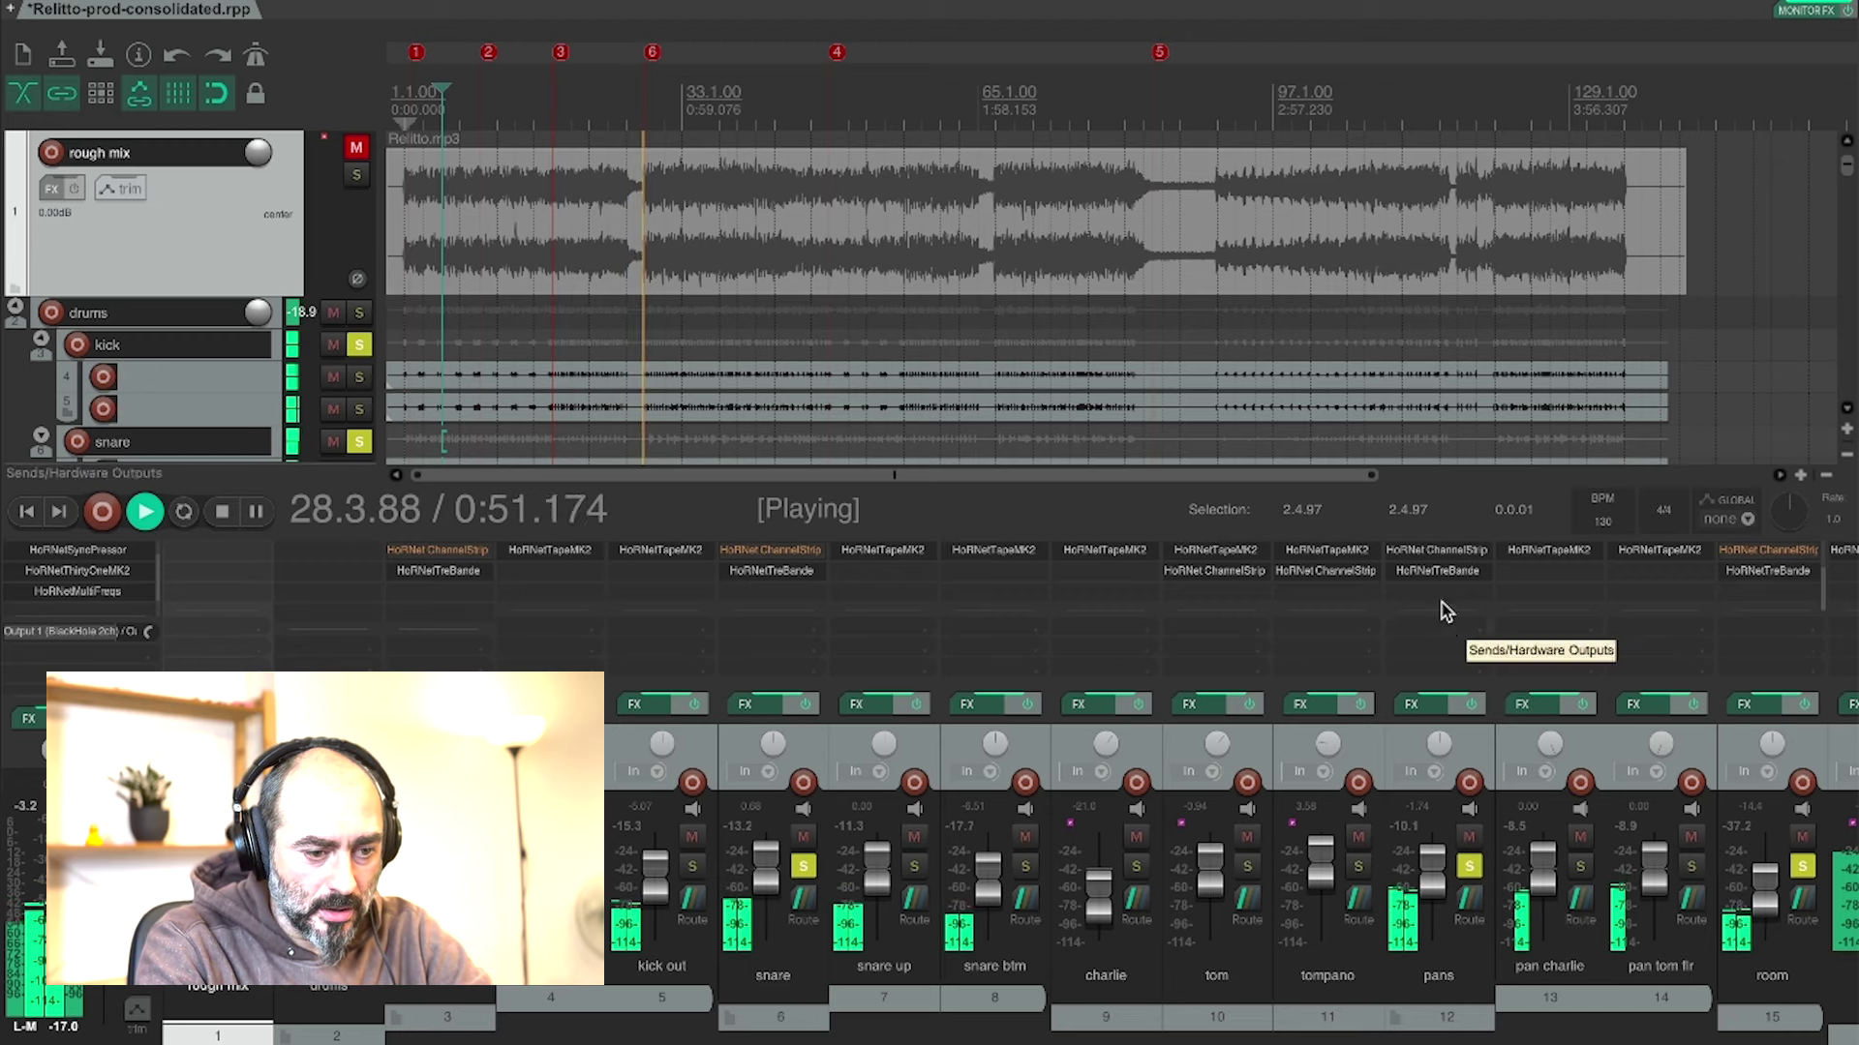
# - Open the pans TreBande EQ, boost High to 3.2 dB, and cut Low to −9.9 dB
pyautogui.click(1437, 570)
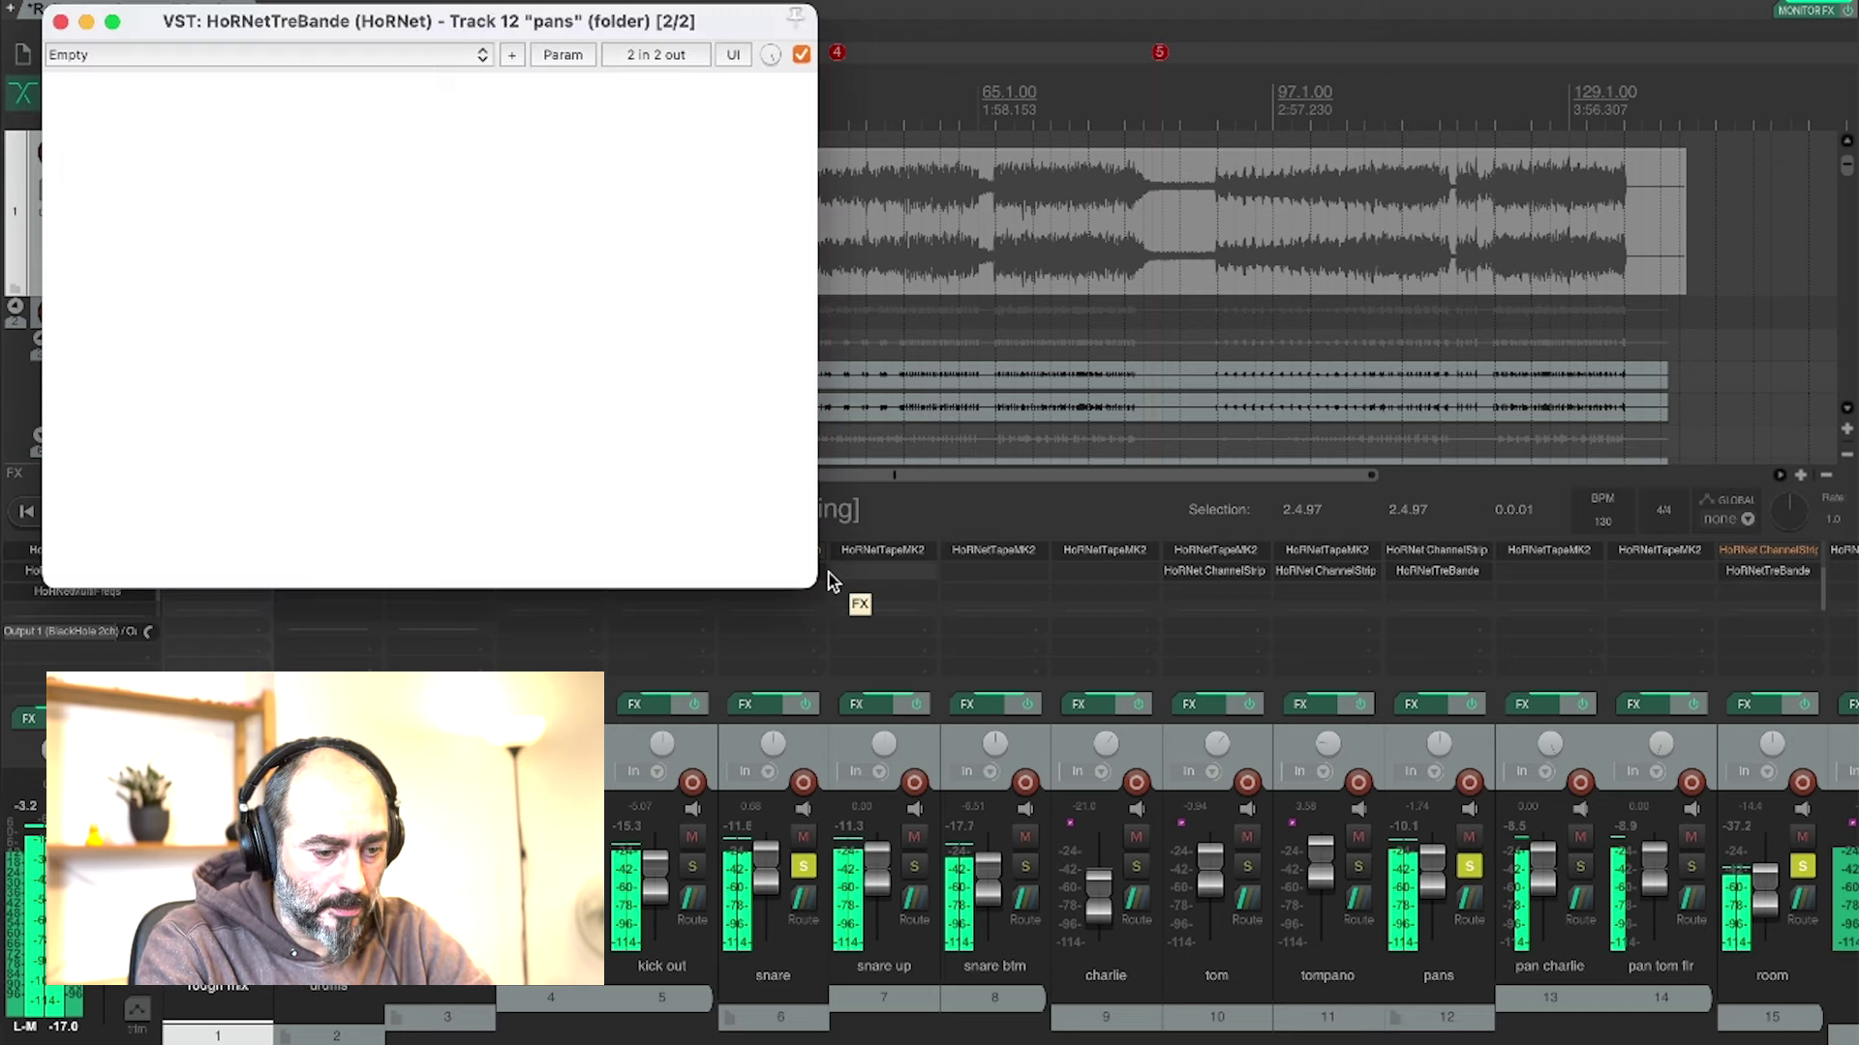
pyautogui.moveTo(251, 5); pyautogui.dragTo(956, 56)
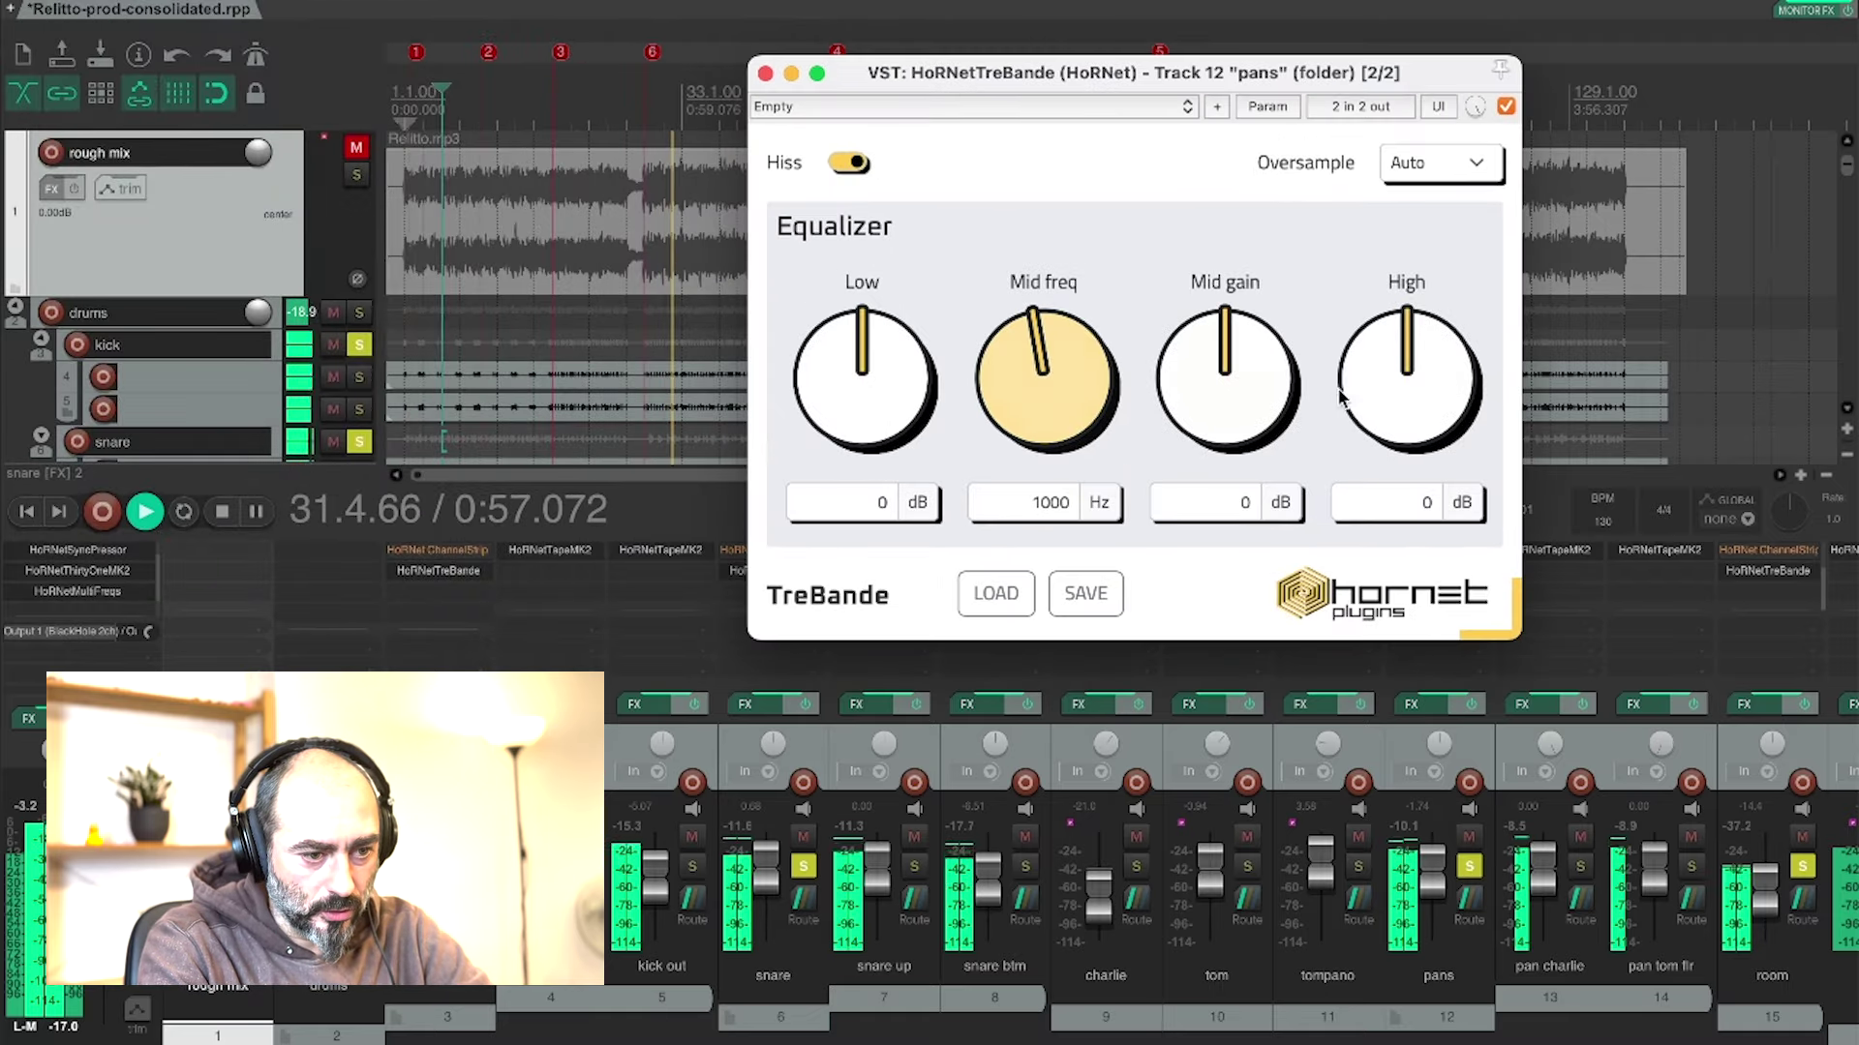
pyautogui.moveTo(1380, 351); pyautogui.dragTo(1369, 282)
pyautogui.moveTo(851, 377); pyautogui.dragTo(852, 494)
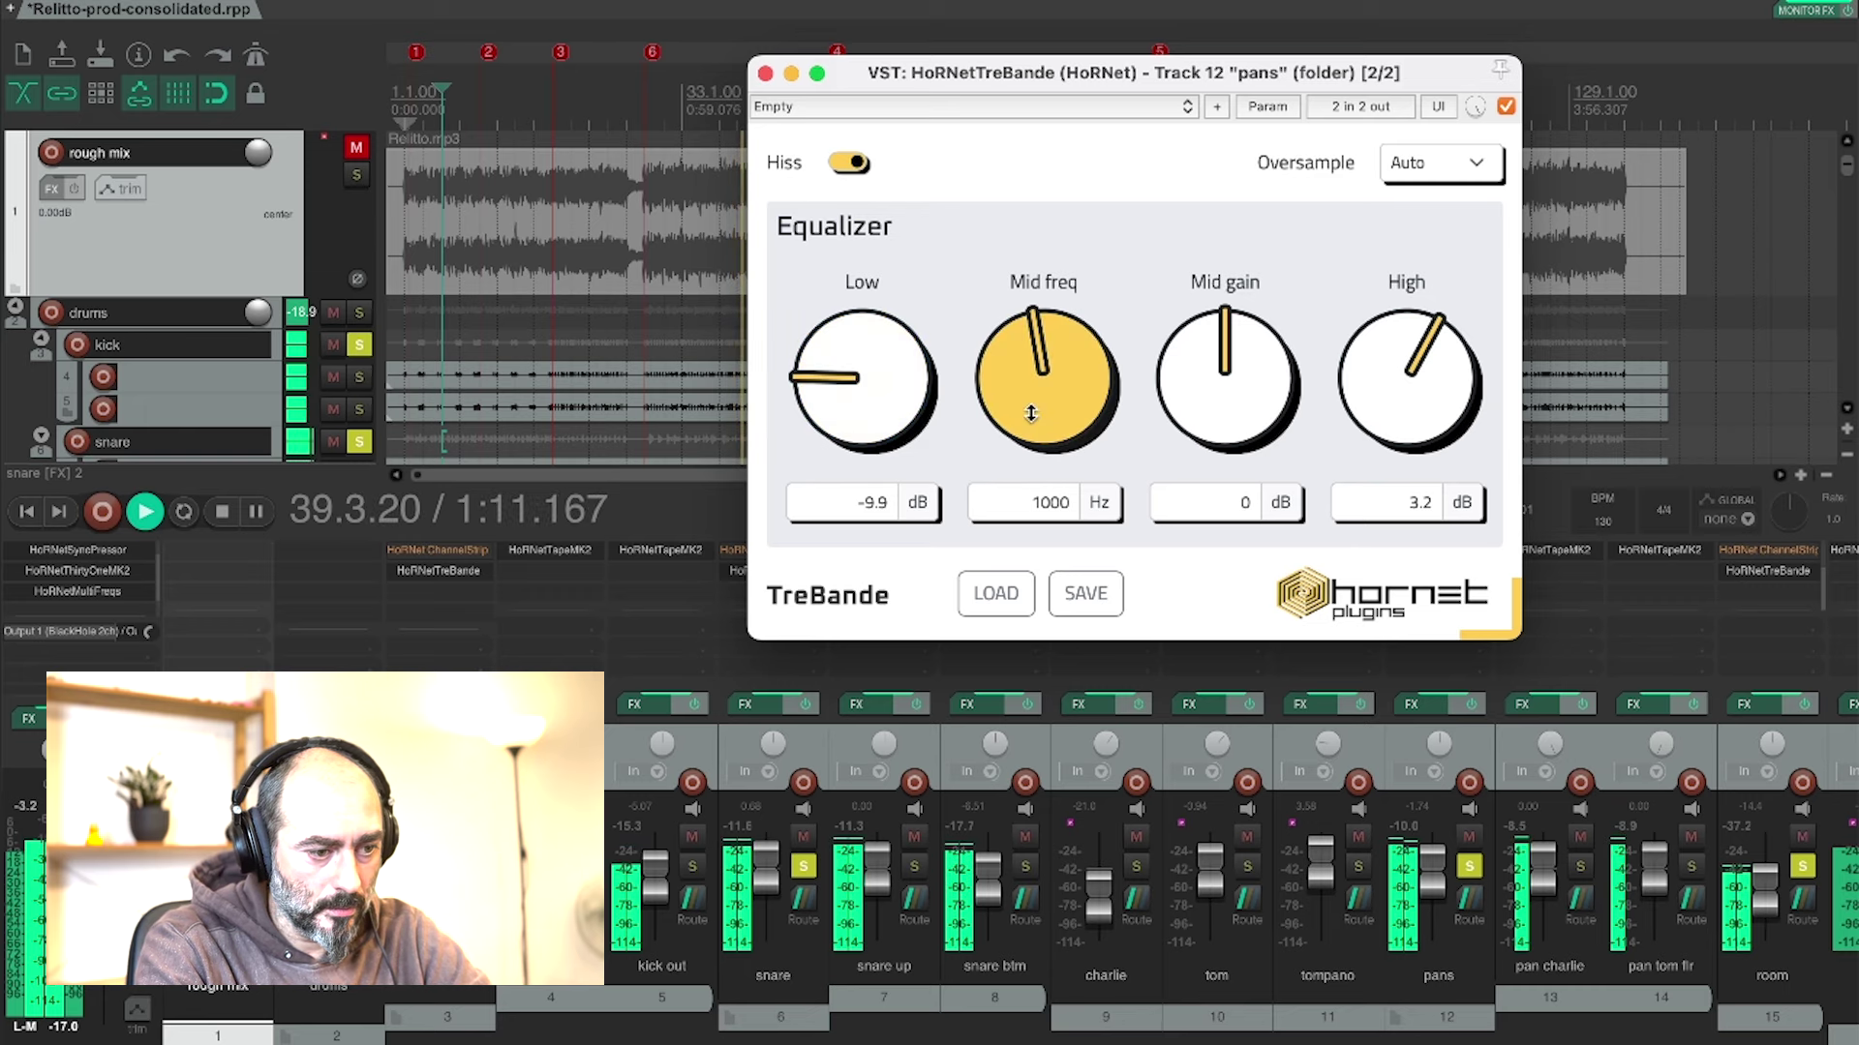
# - Set the pans Mid to −3.7 dB at 395 Hz, close the EQ, and raise the fader to about +1.27 dB
pyautogui.moveTo(1225, 426); pyautogui.dragTo(1225, 446)
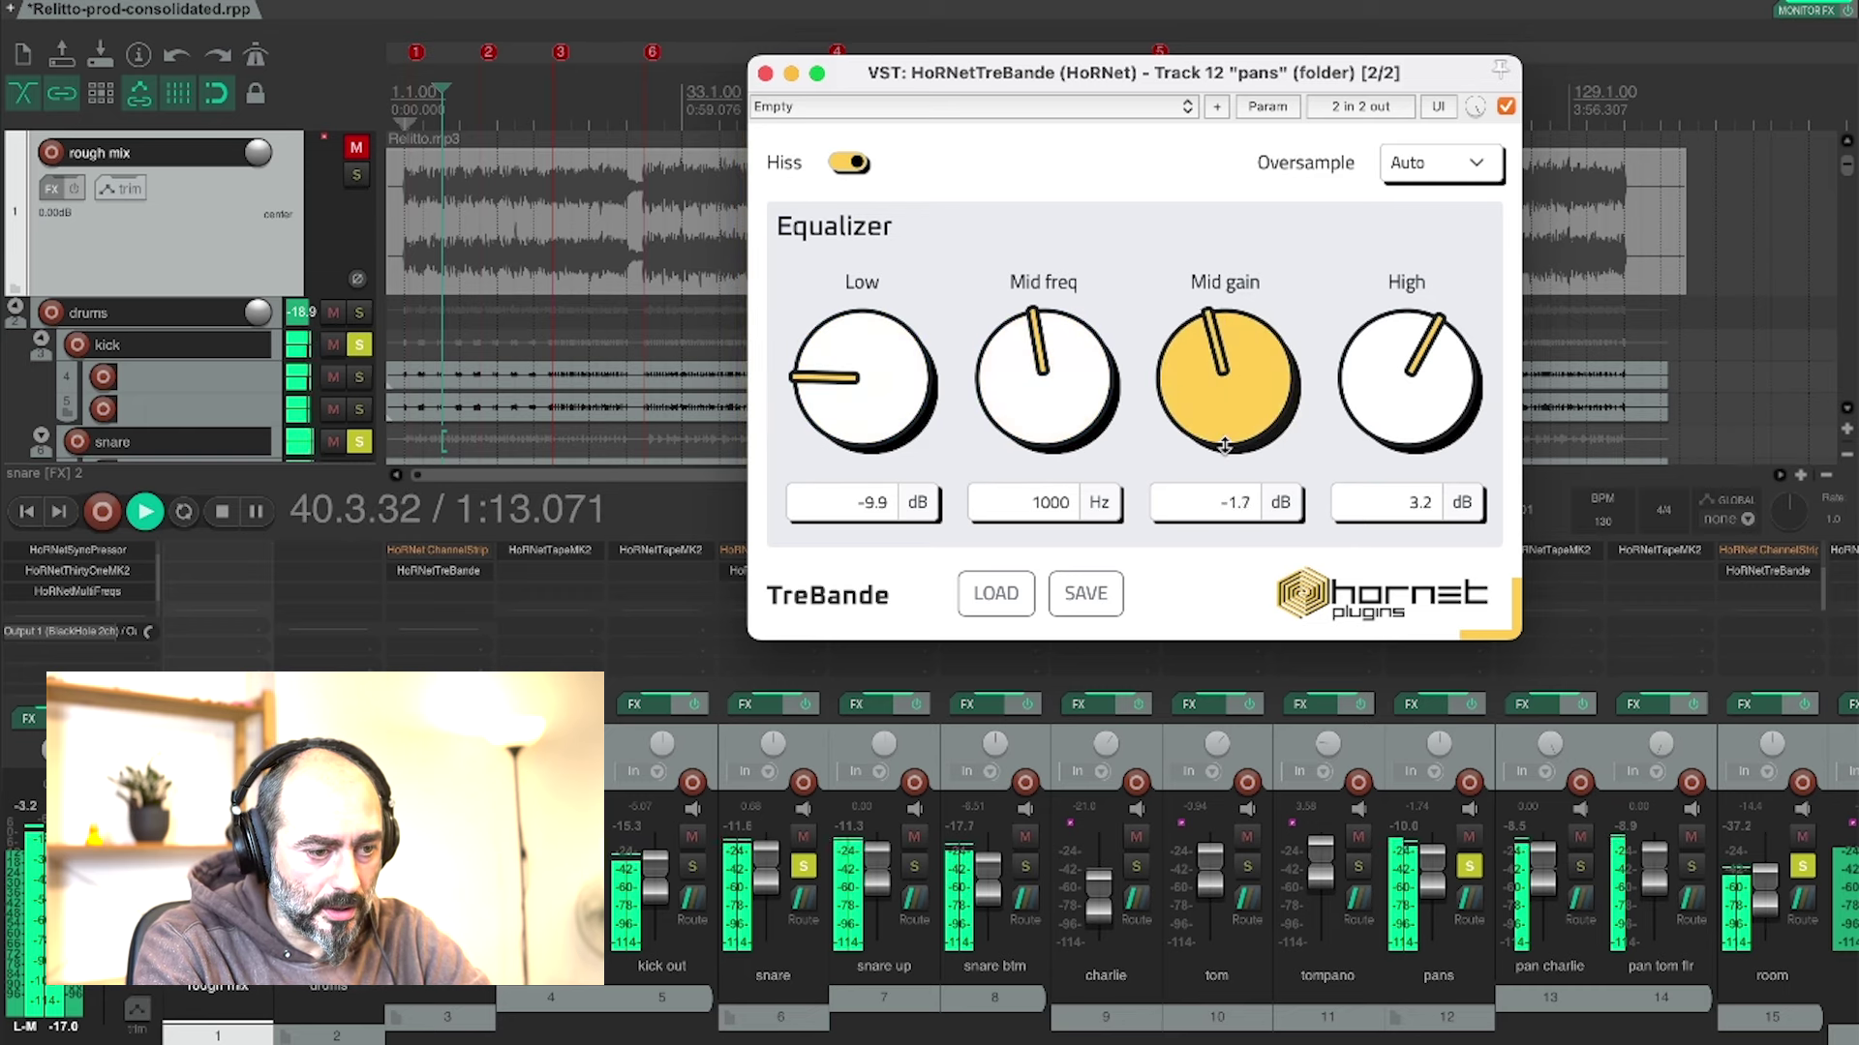
pyautogui.moveTo(1044, 426); pyautogui.dragTo(1055, 641)
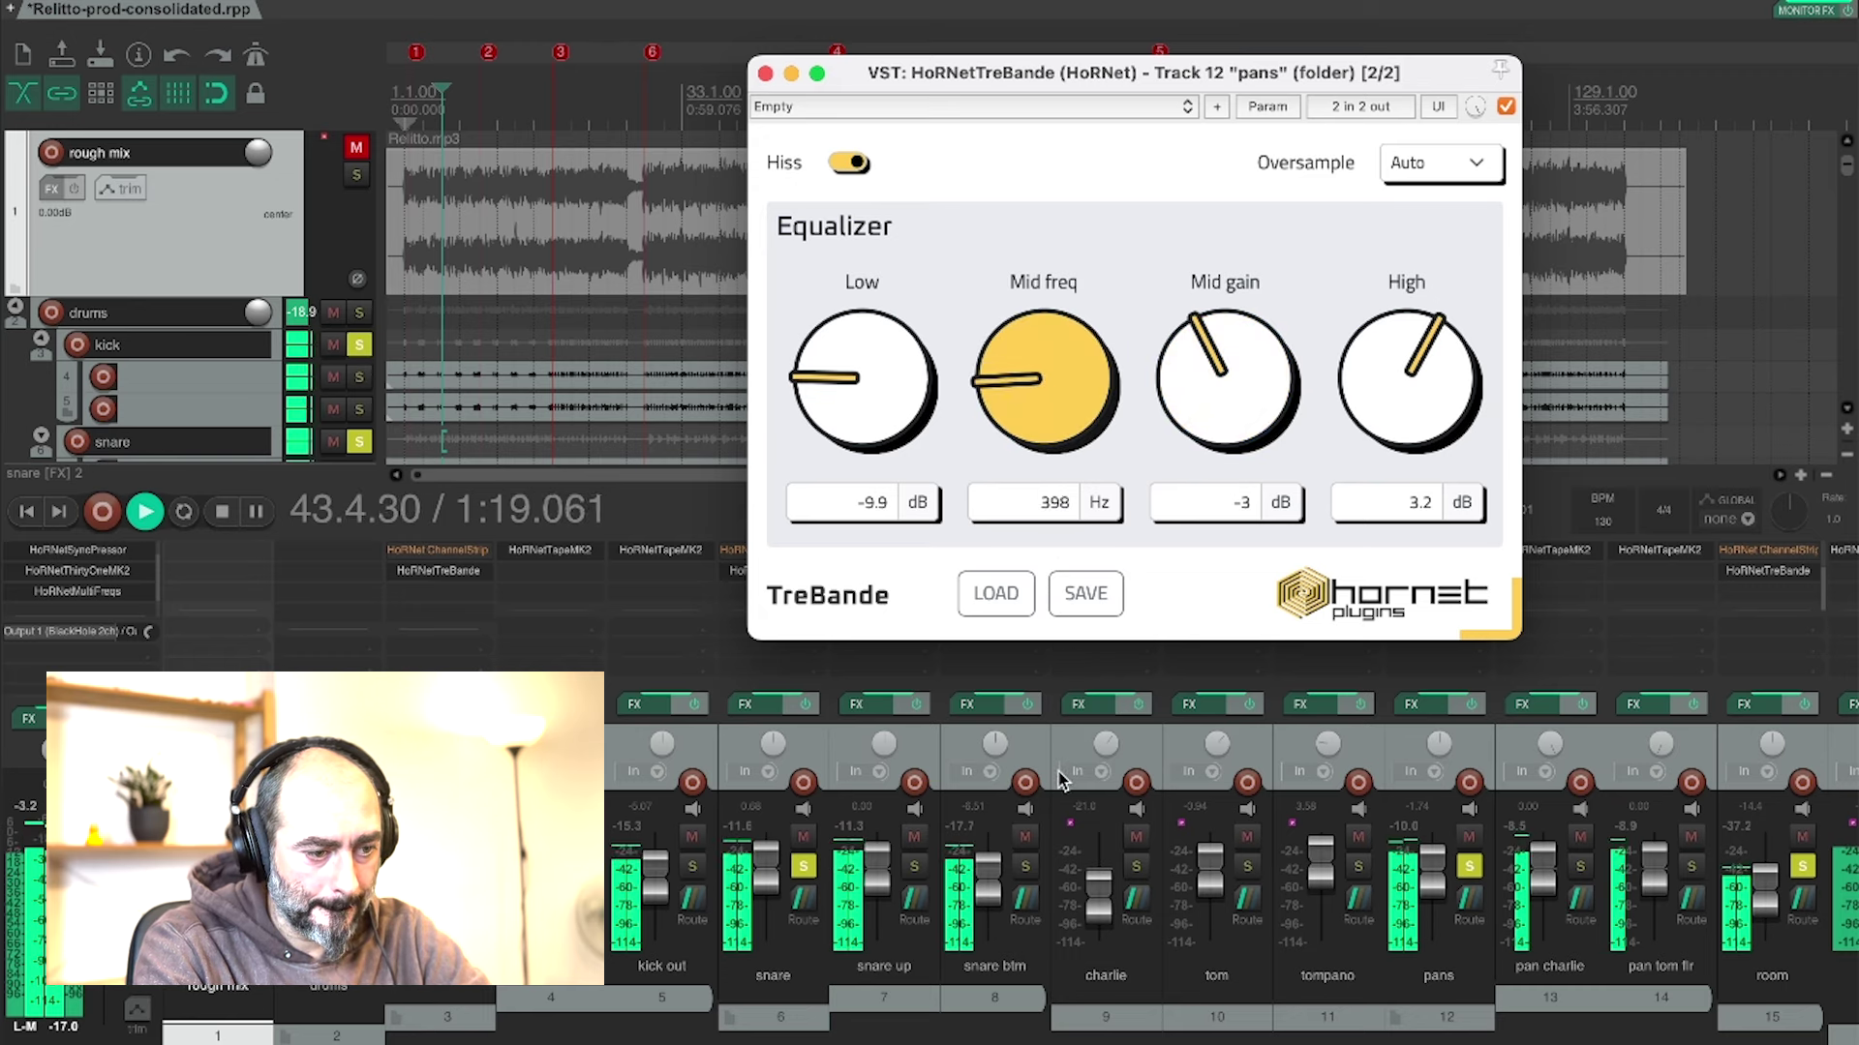
pyautogui.moveTo(1211, 397); pyautogui.dragTo(1206, 418)
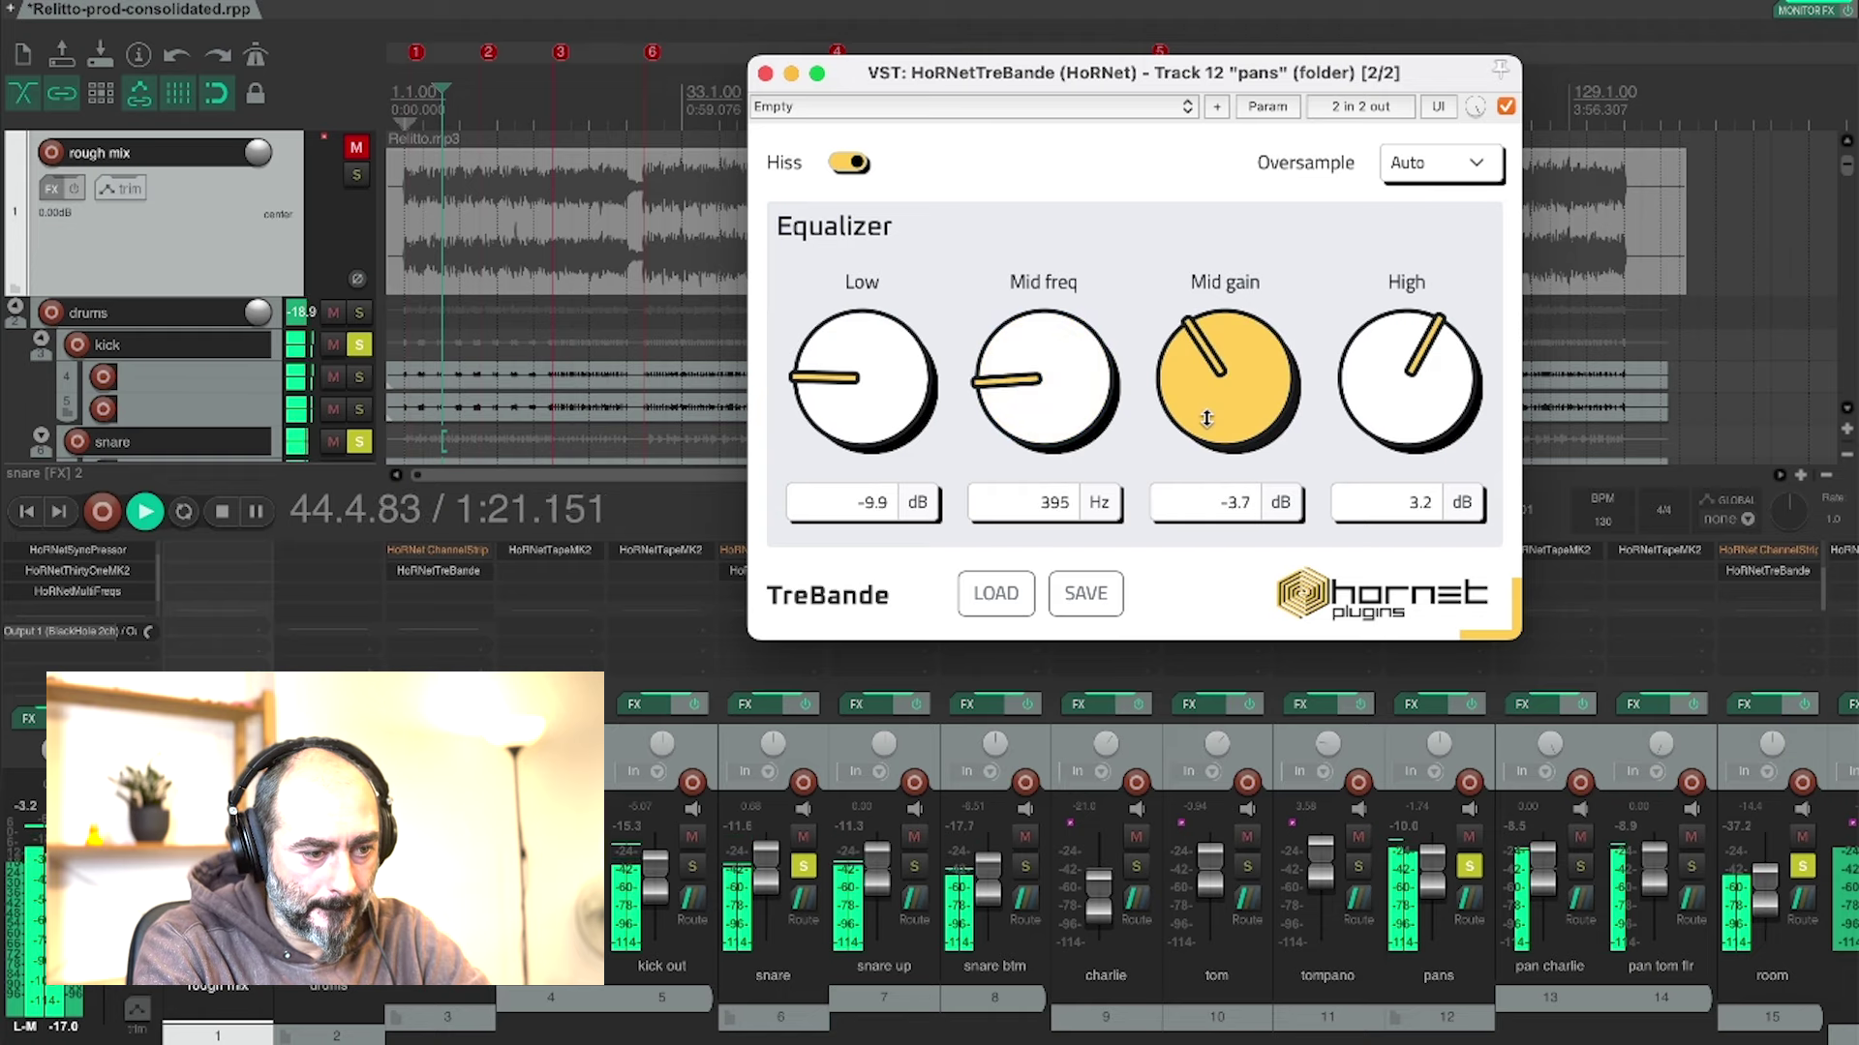
pyautogui.click(765, 75)
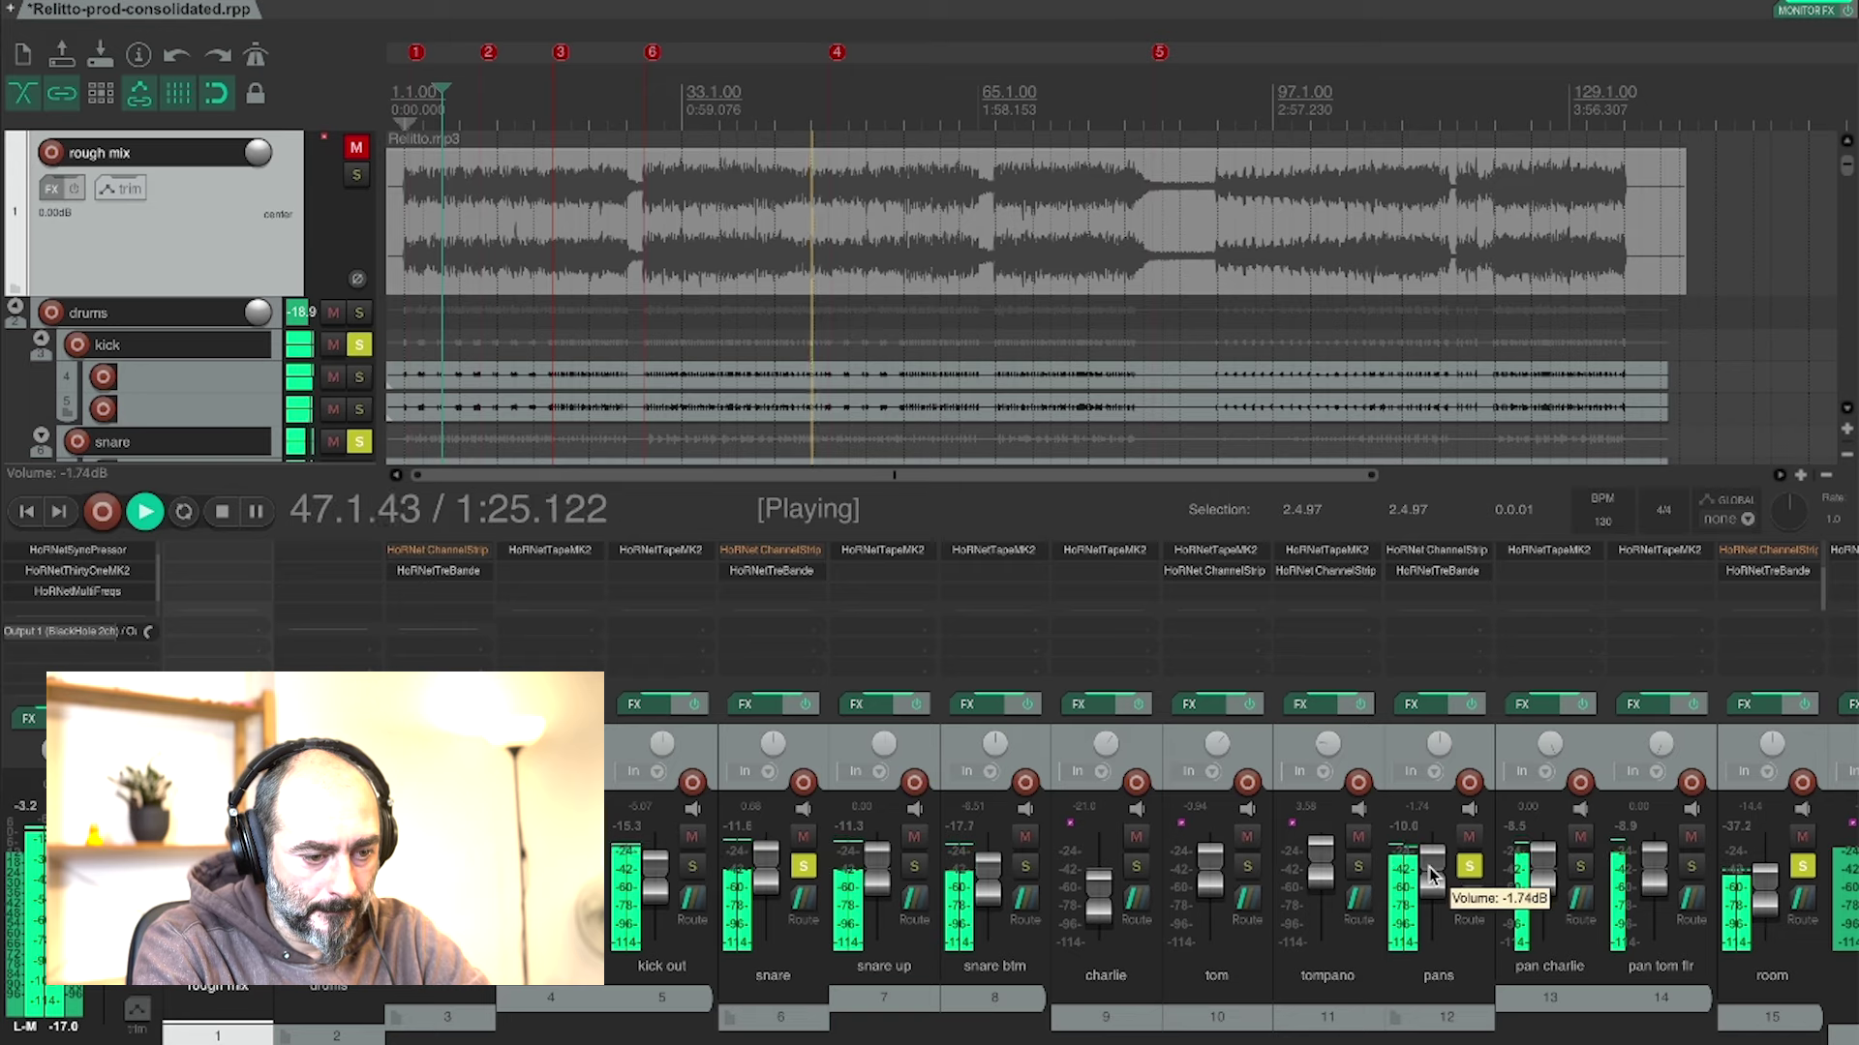
pyautogui.moveTo(1431, 876); pyautogui.dragTo(1427, 867)
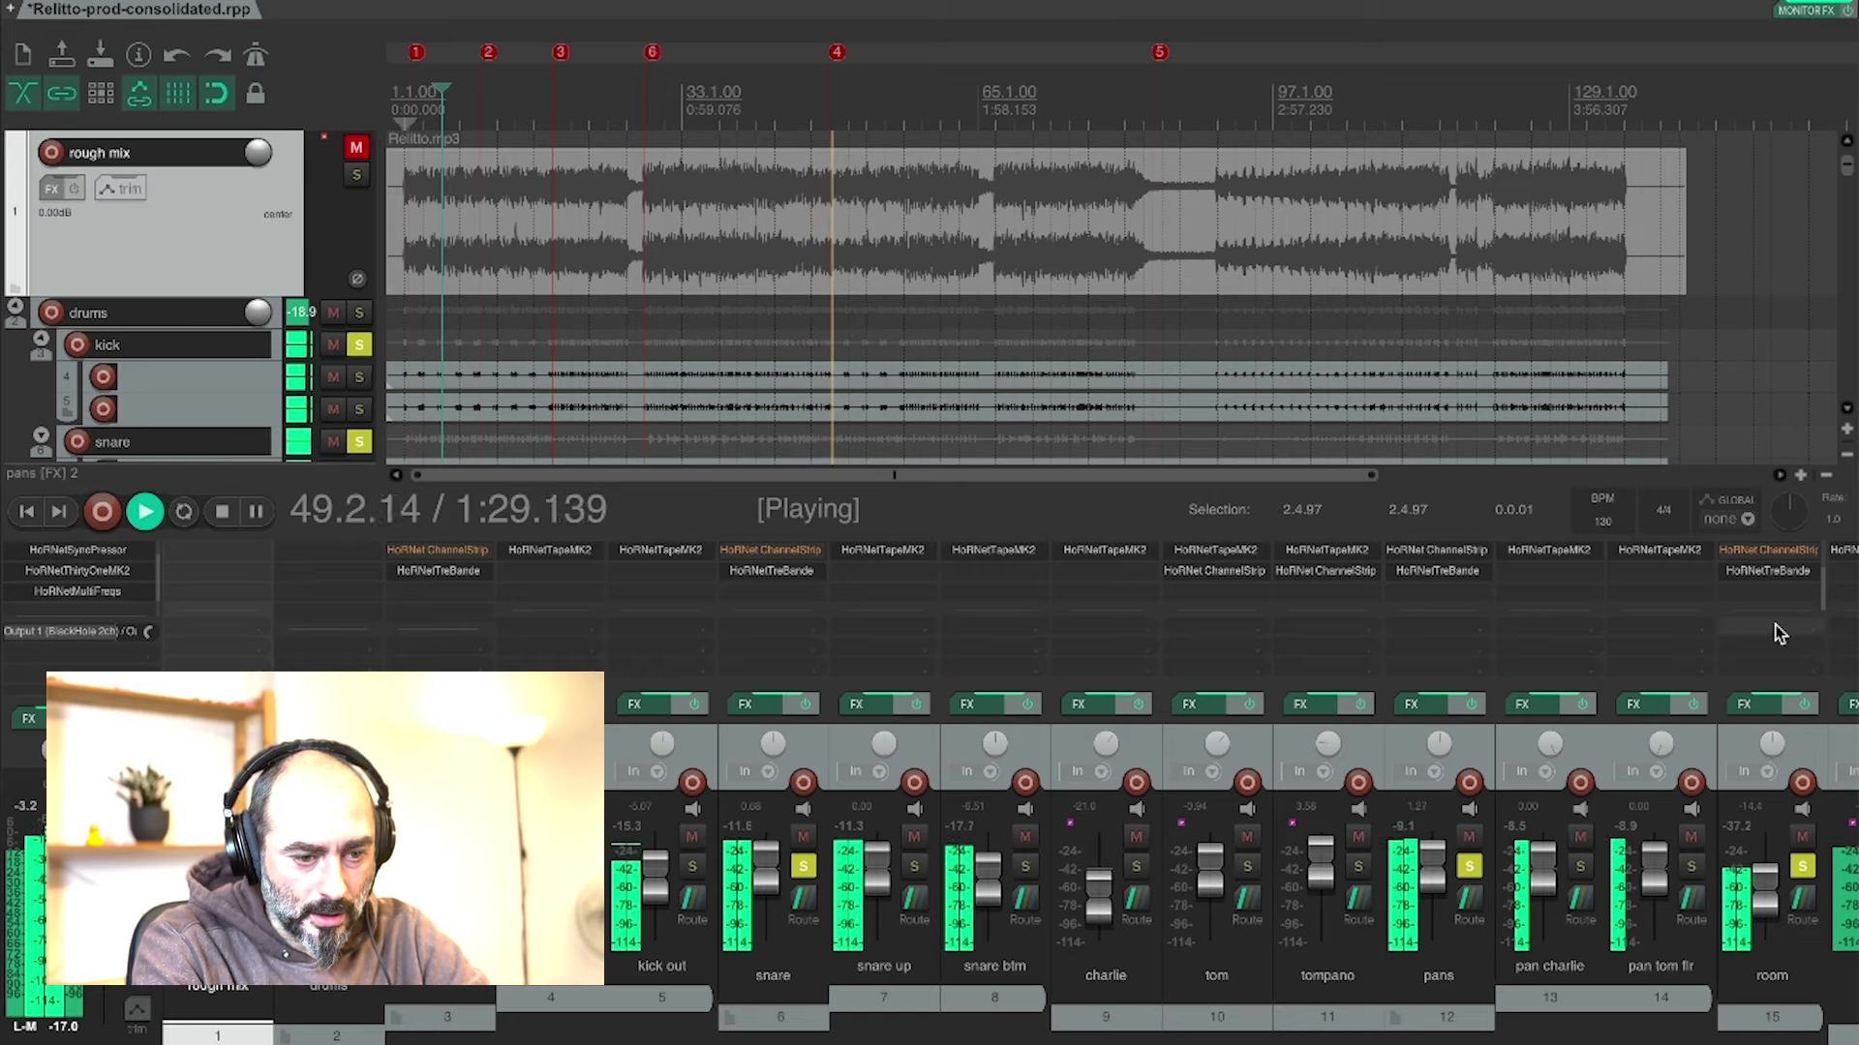
# - Reset the room fader to 0 dB and set its TreBande High to 2 dB and Mid gain to −2.7 dB
pyautogui.doubleClick(1758, 896)
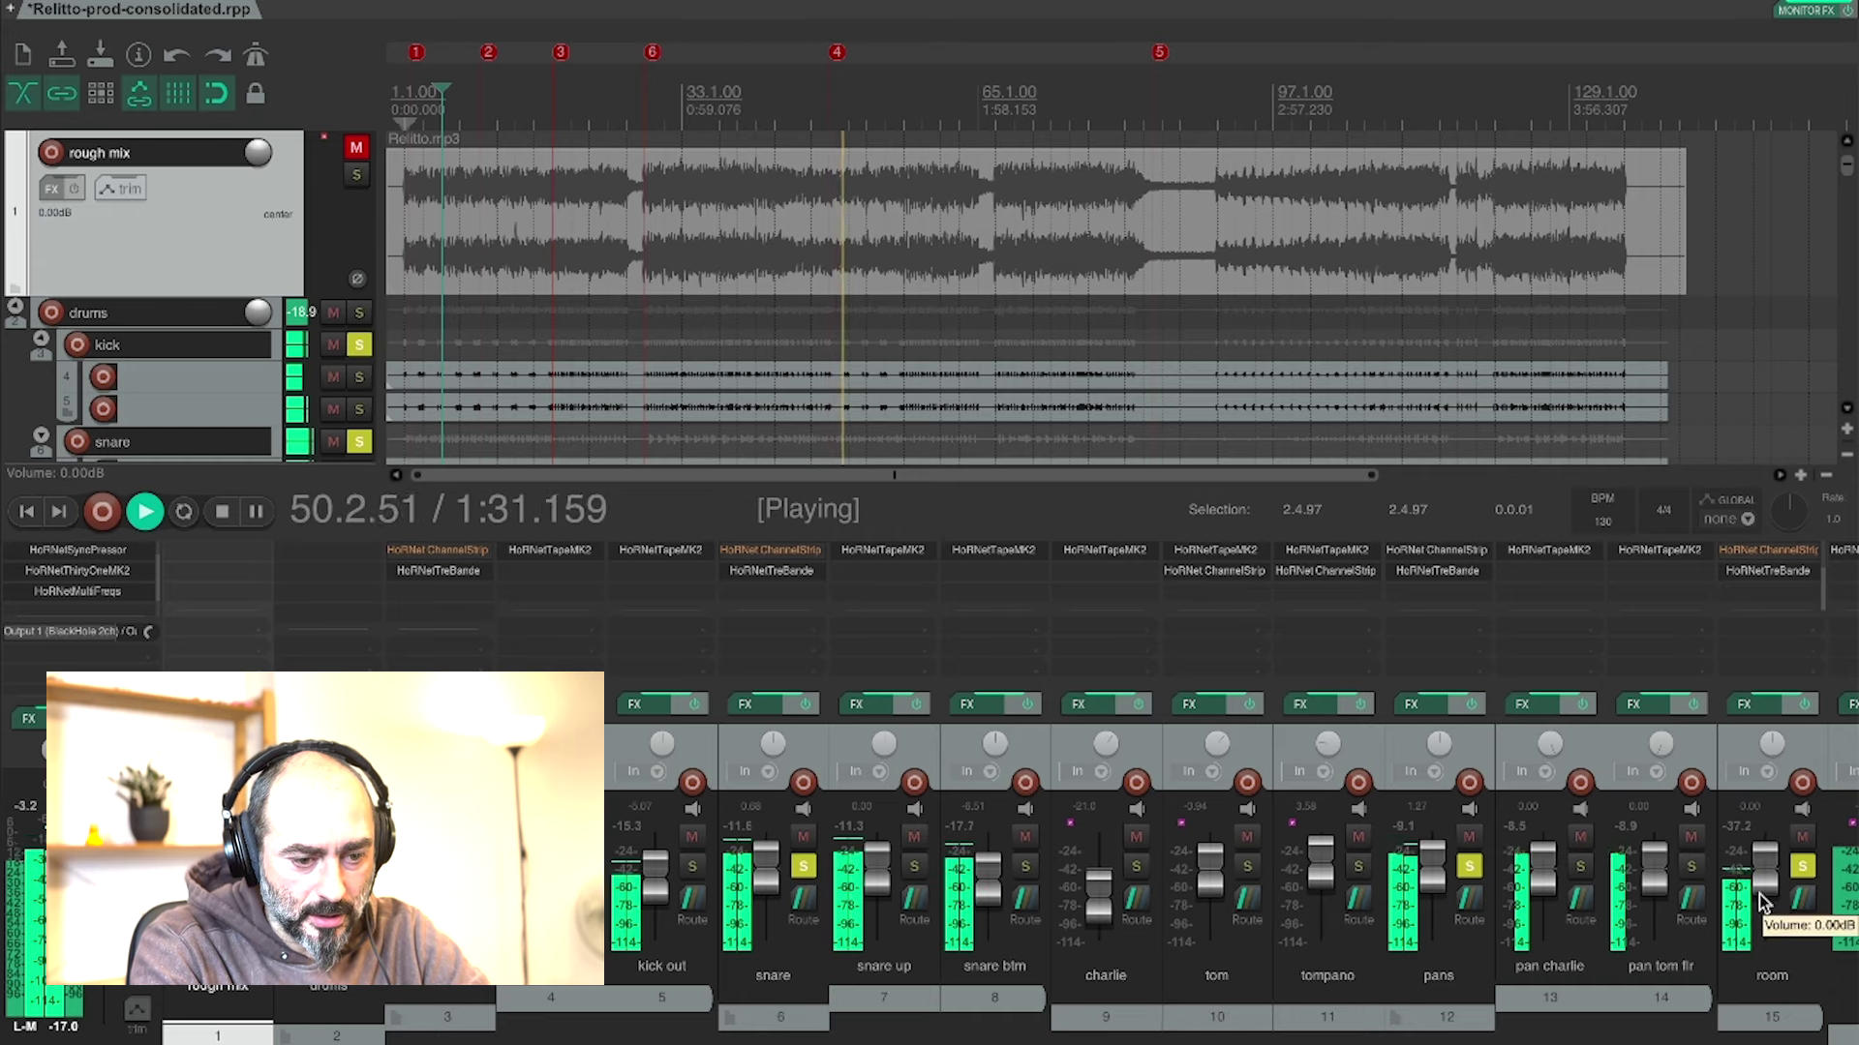
pyautogui.click(1767, 571)
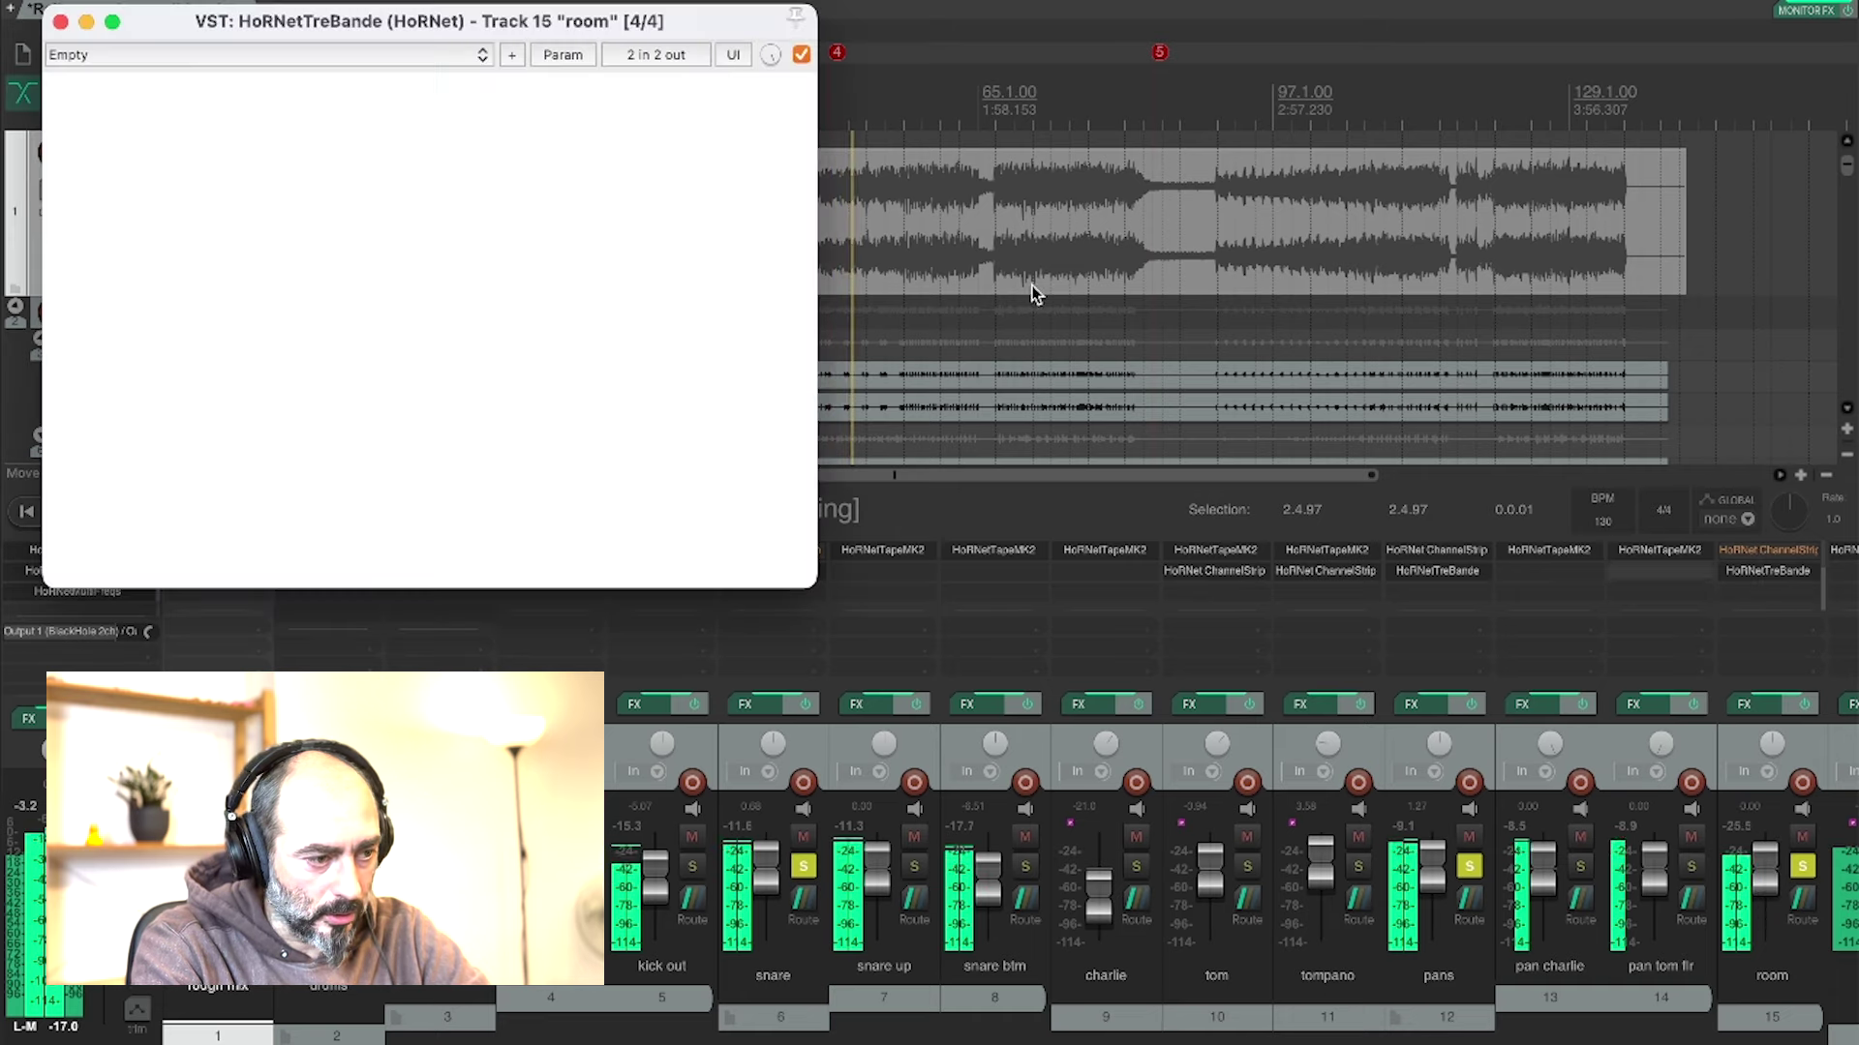
pyautogui.moveTo(451, 31); pyautogui.dragTo(1232, 145)
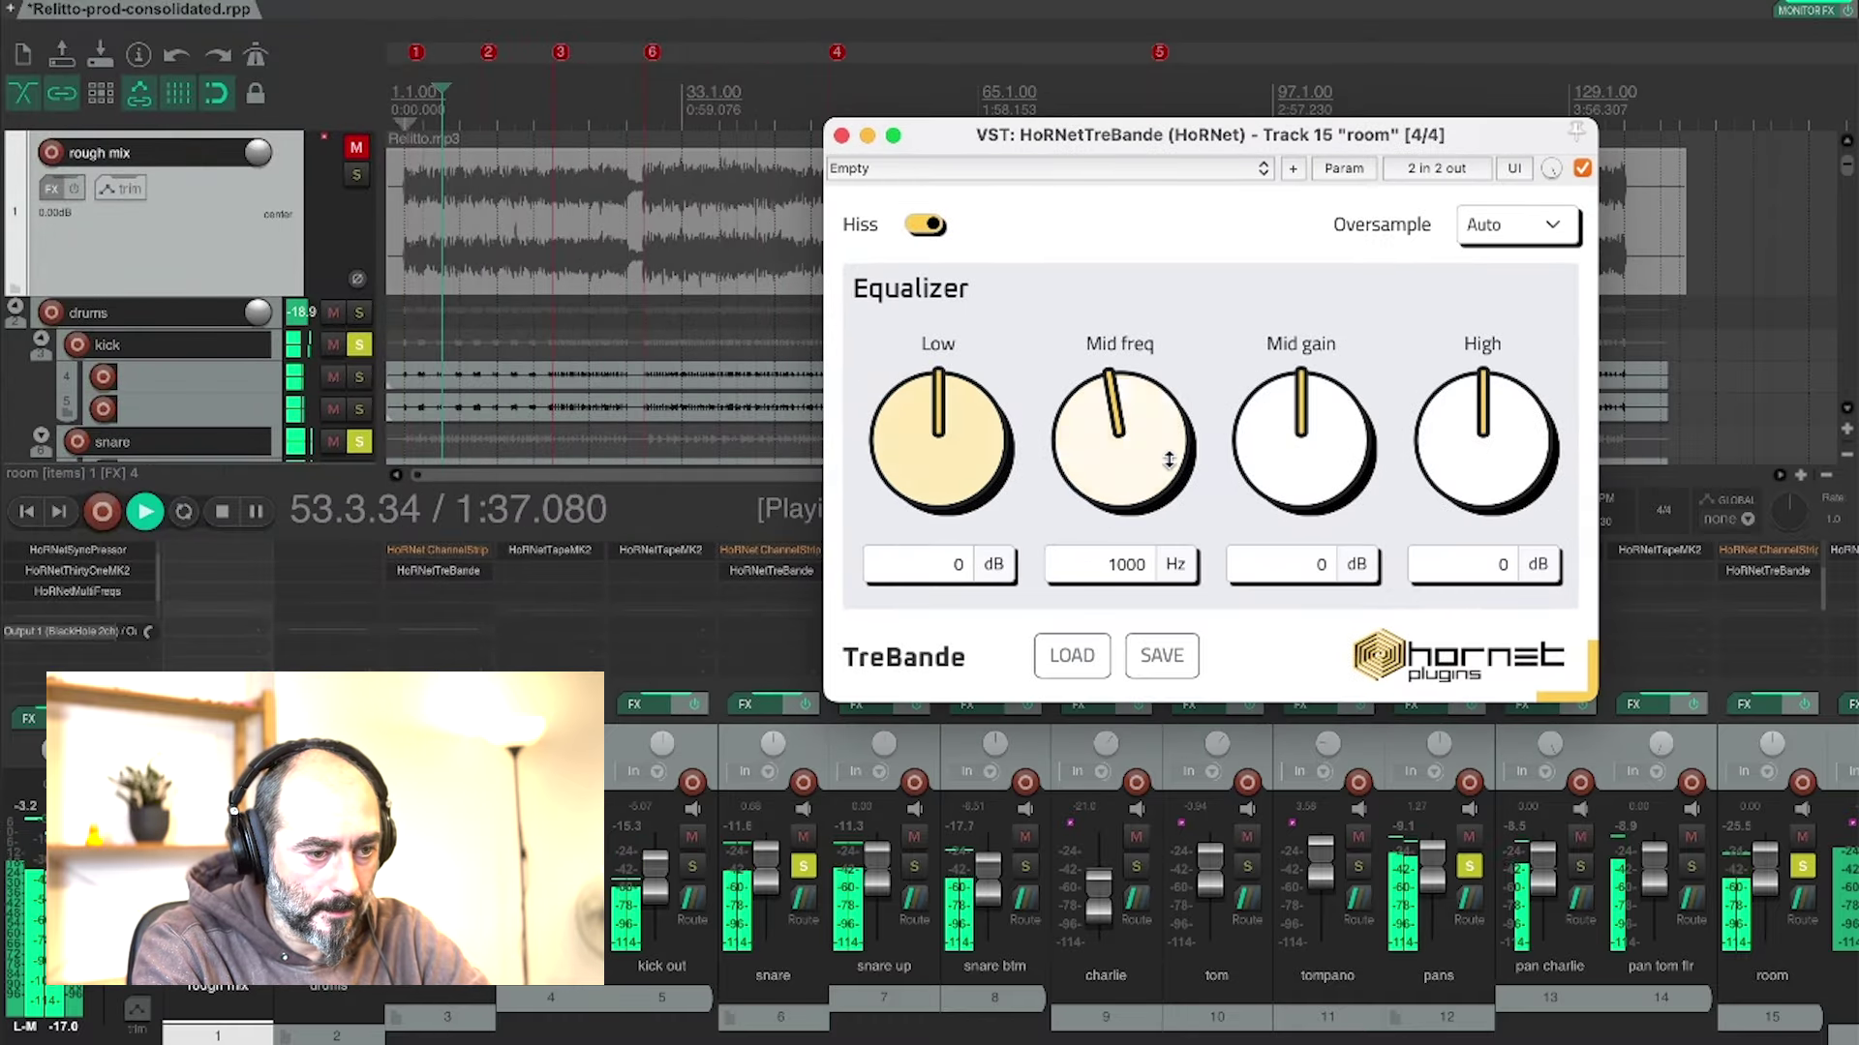
pyautogui.moveTo(1432, 426); pyautogui.dragTo(1439, 368)
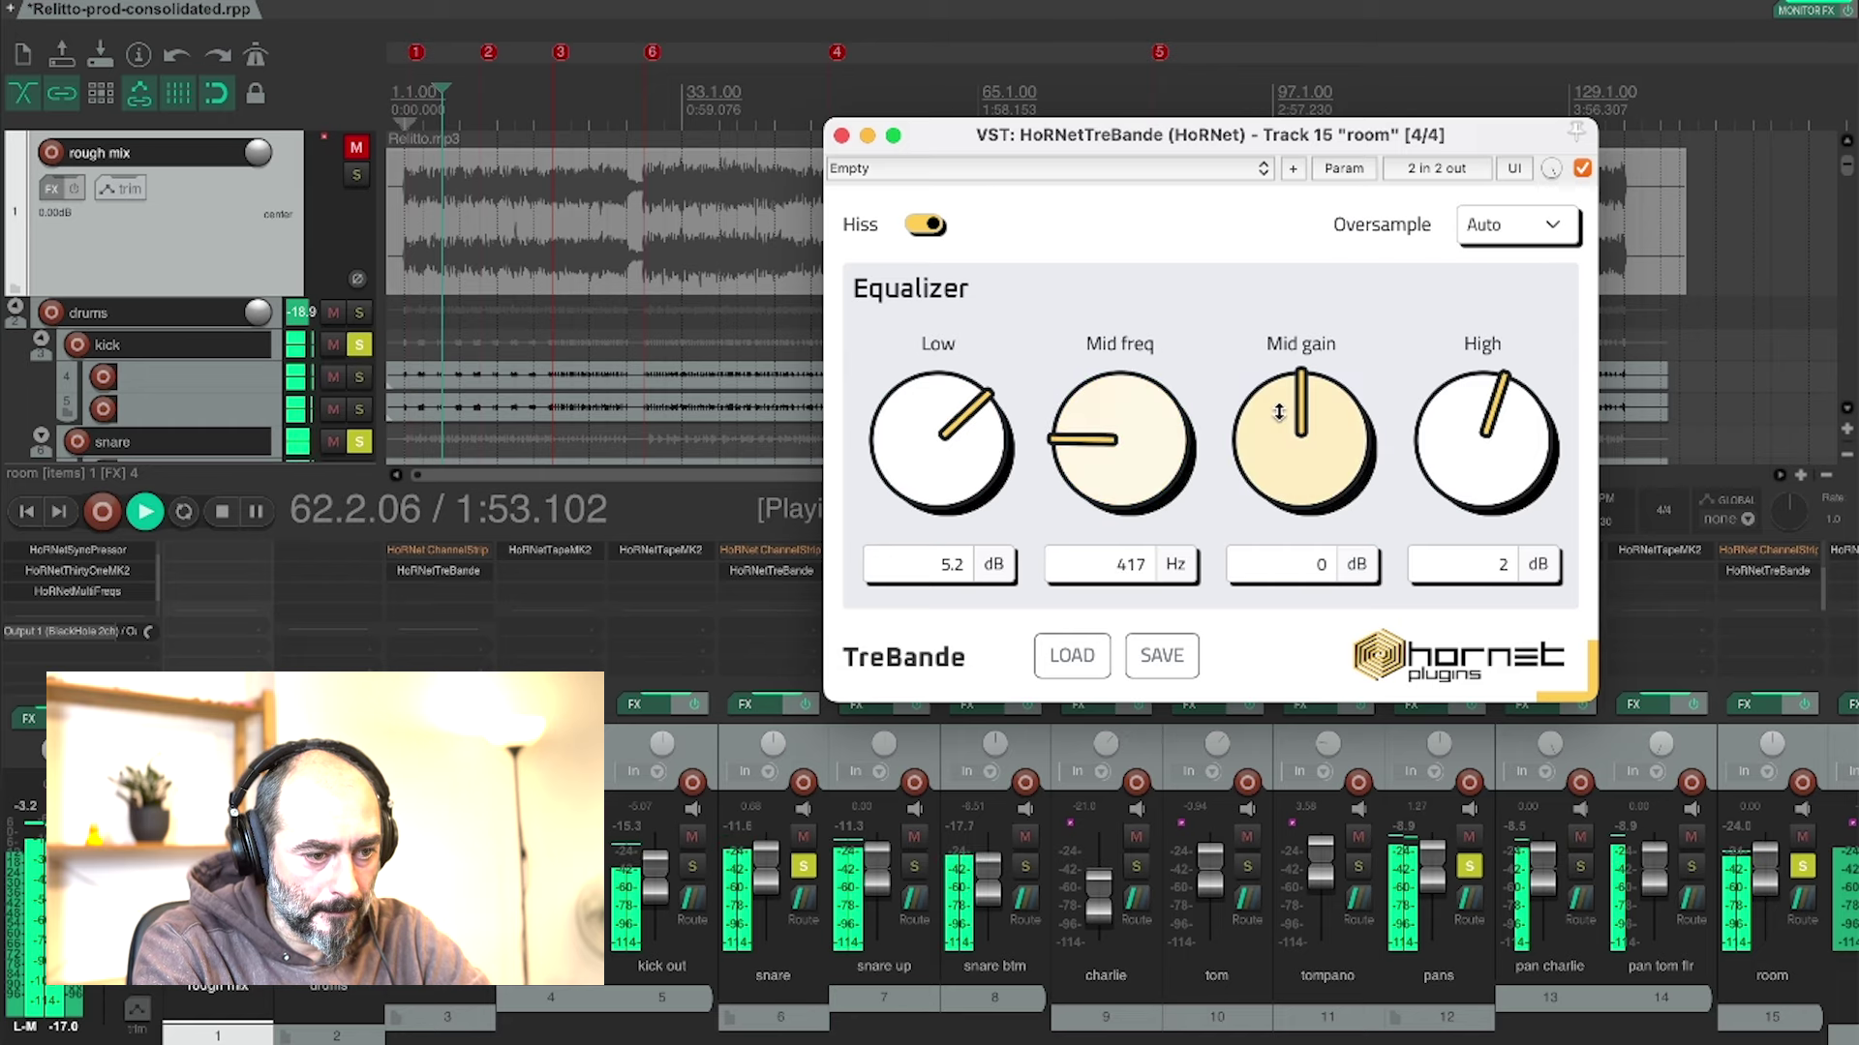
pyautogui.moveTo(1276, 465); pyautogui.dragTo(1272, 513)
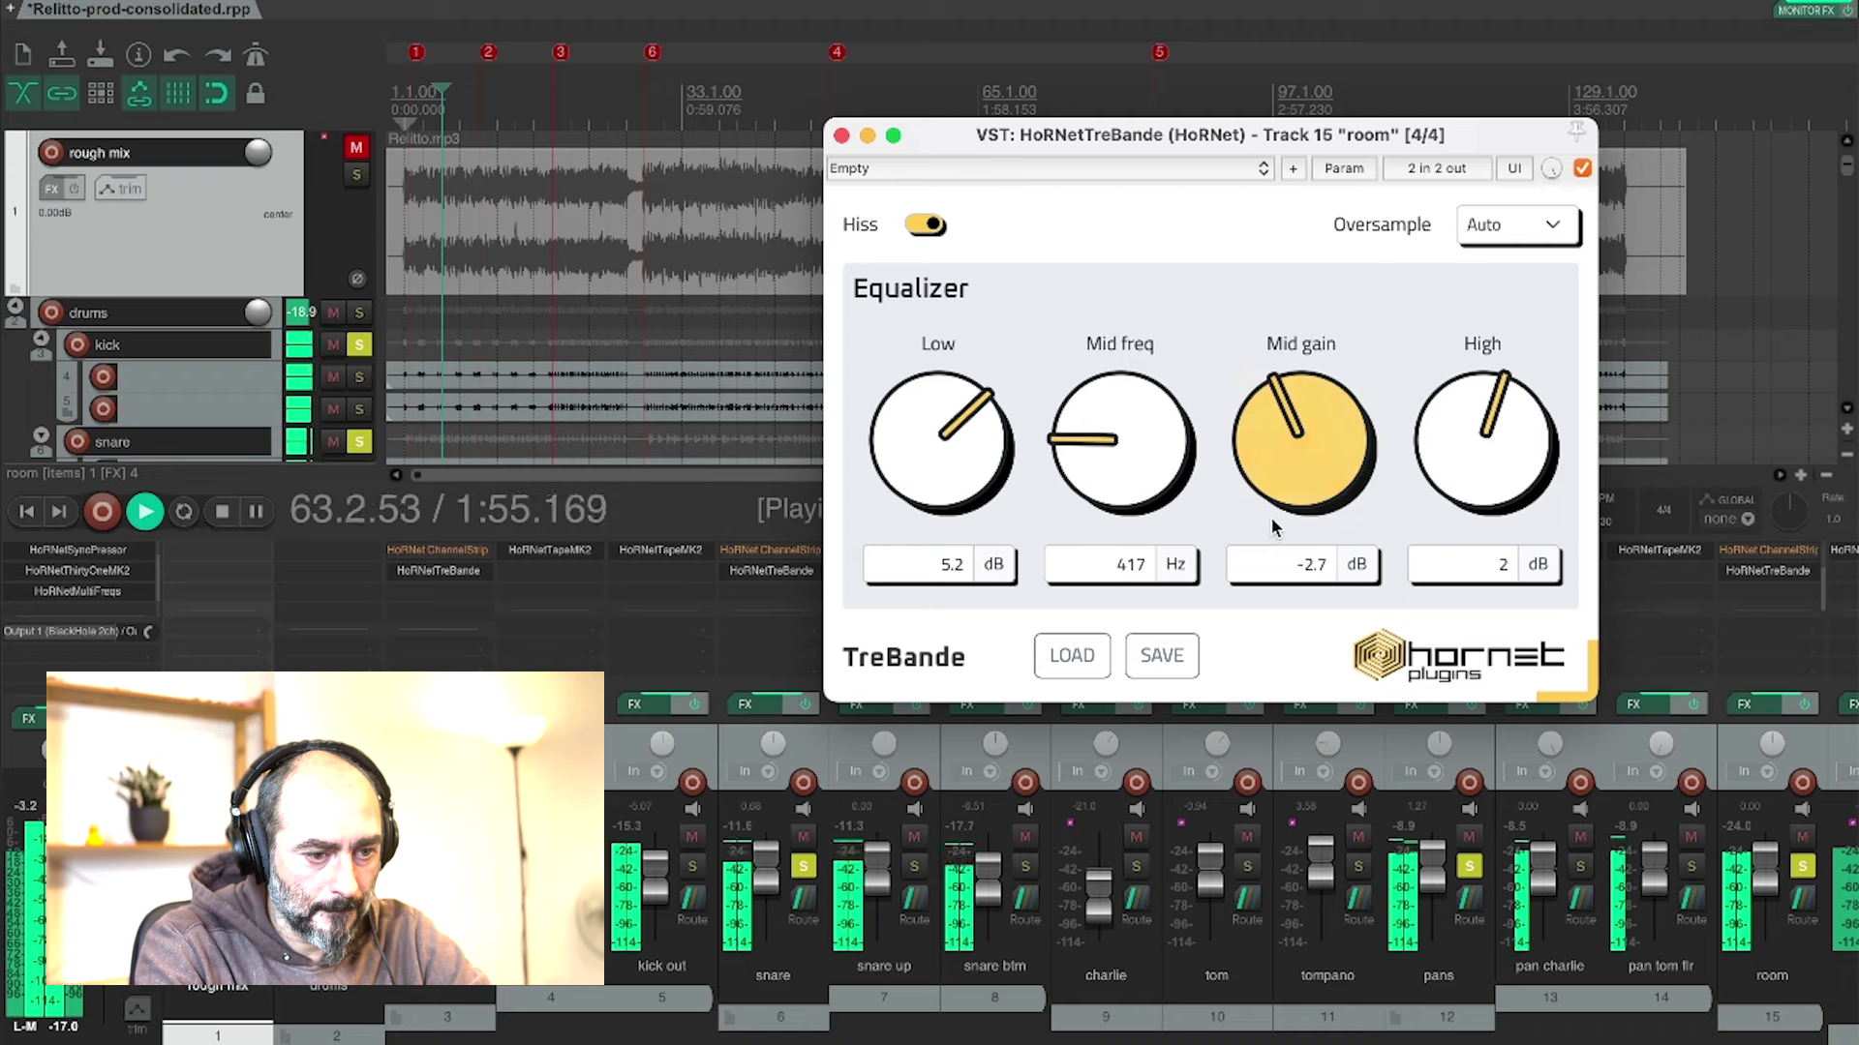
# - Retune the snare EQ to Mid gain 13.1 dB and High 9.7 dB, then jump to bar 33
pyautogui.click(840, 137)
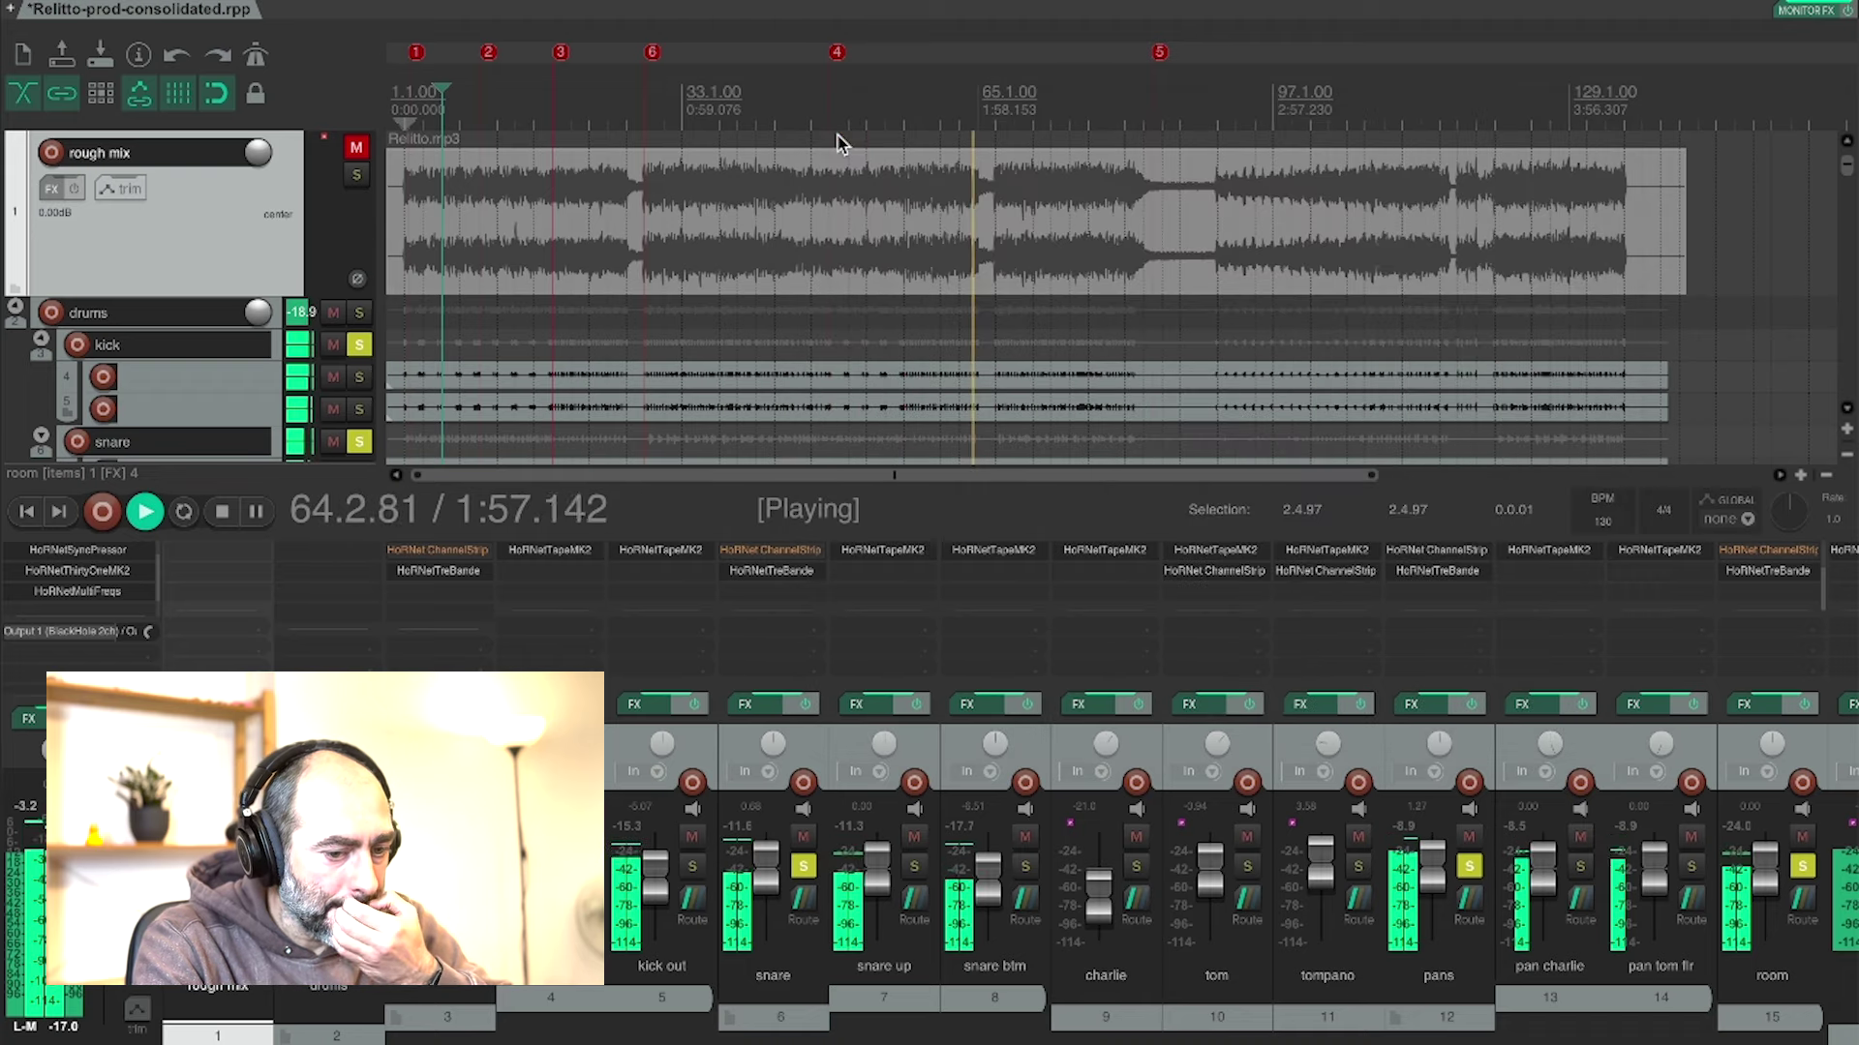
pyautogui.click(771, 581)
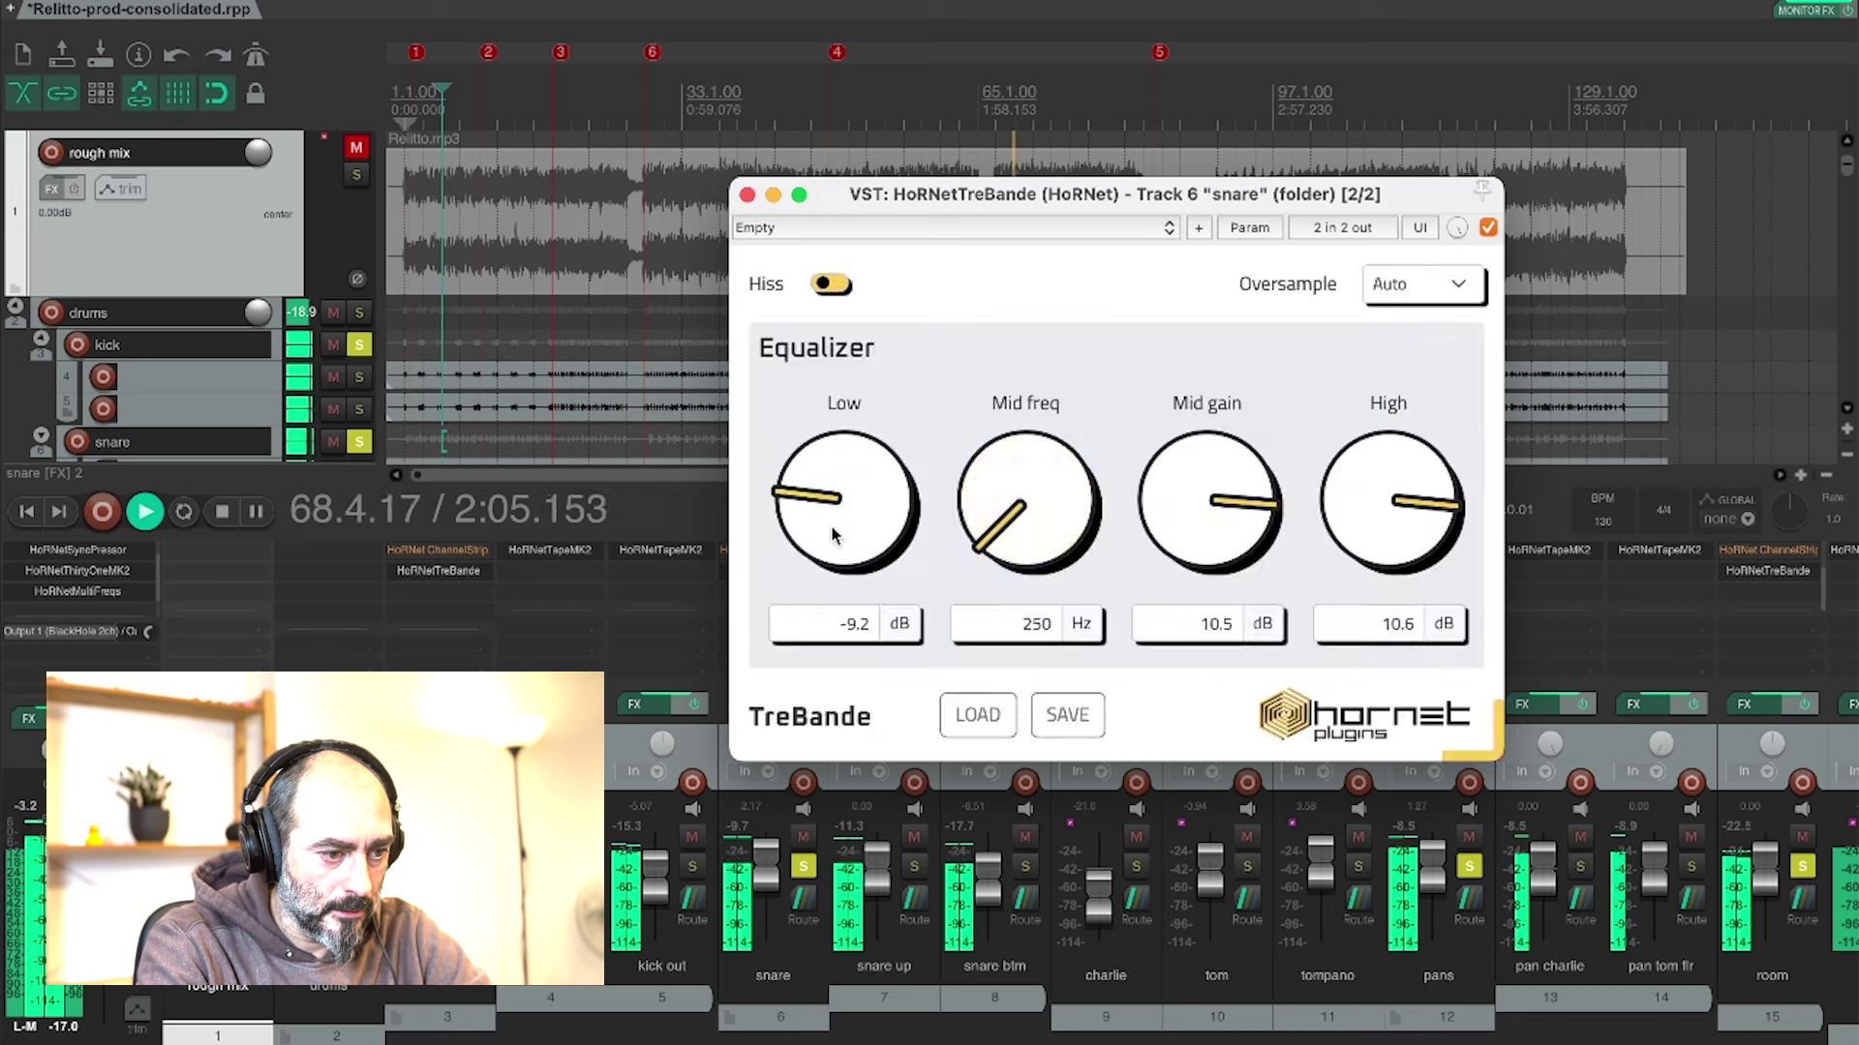
pyautogui.moveTo(1190, 511); pyautogui.dragTo(1198, 406)
pyautogui.moveTo(1386, 524); pyautogui.dragTo(1386, 549)
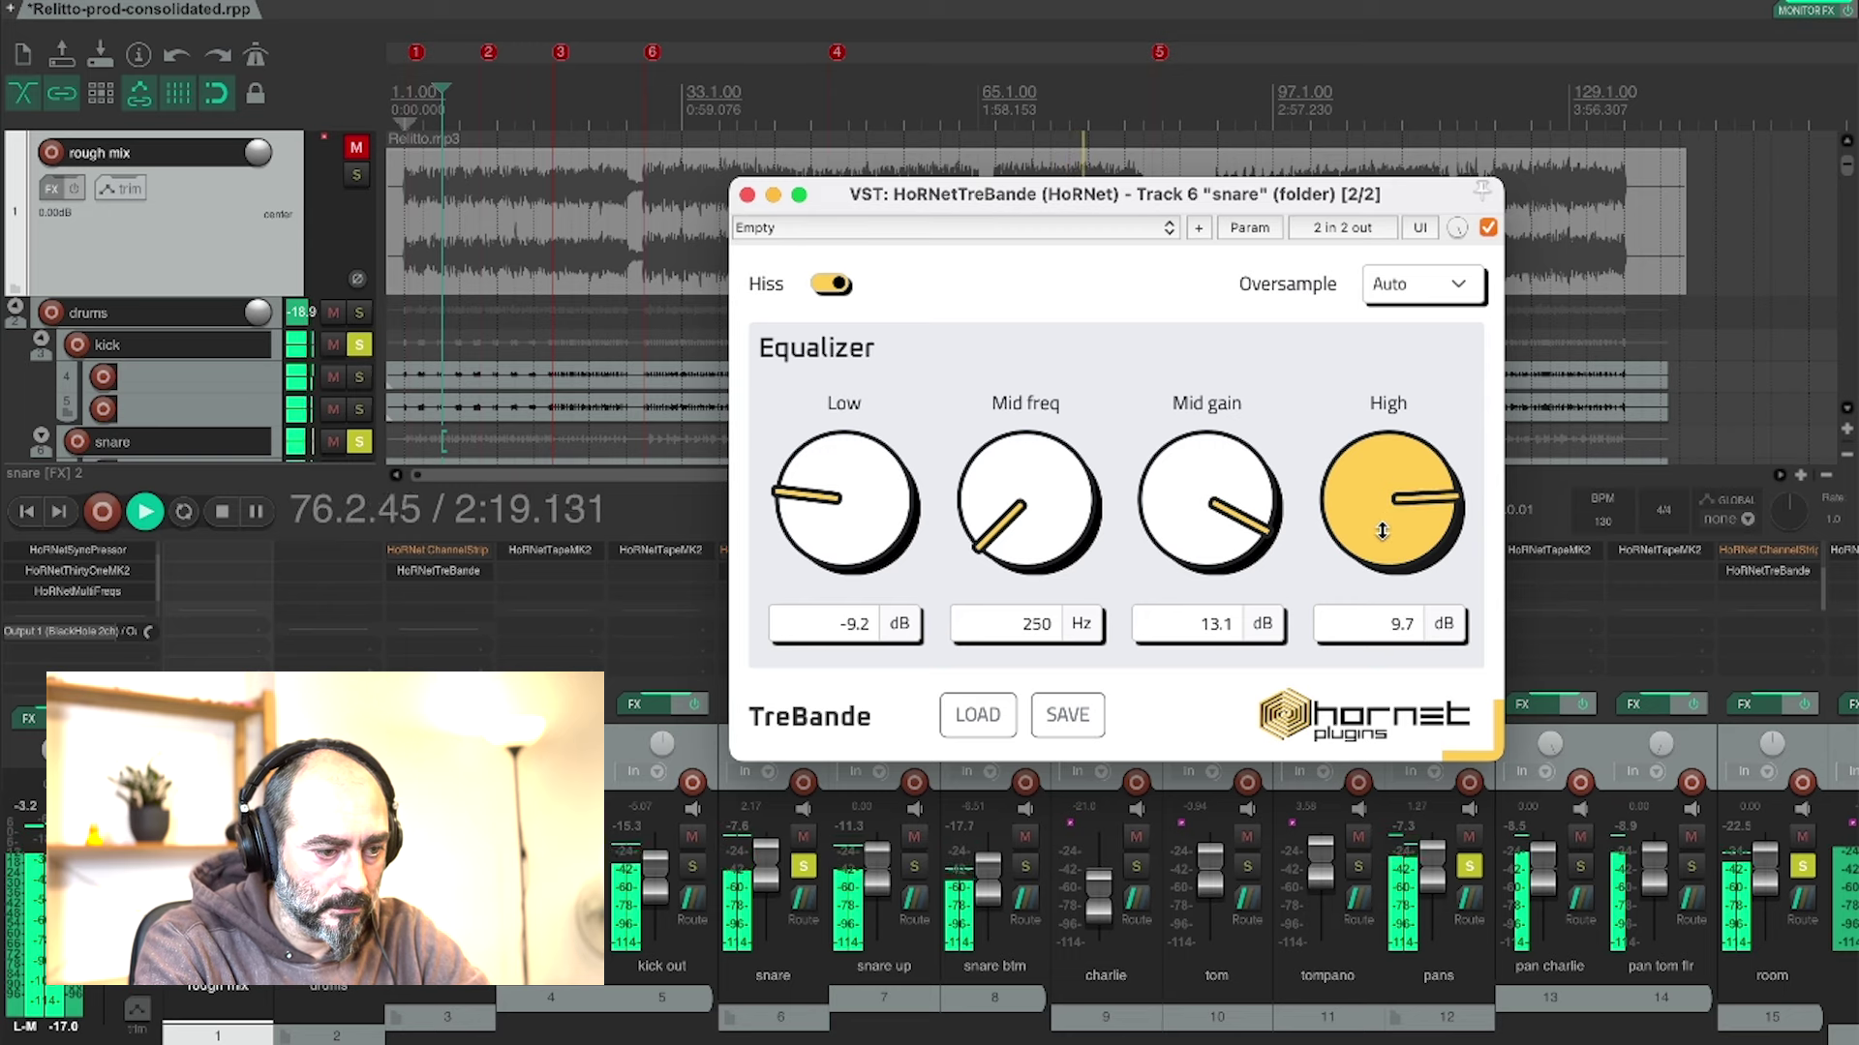
pyautogui.click(747, 194)
pyautogui.click(740, 208)
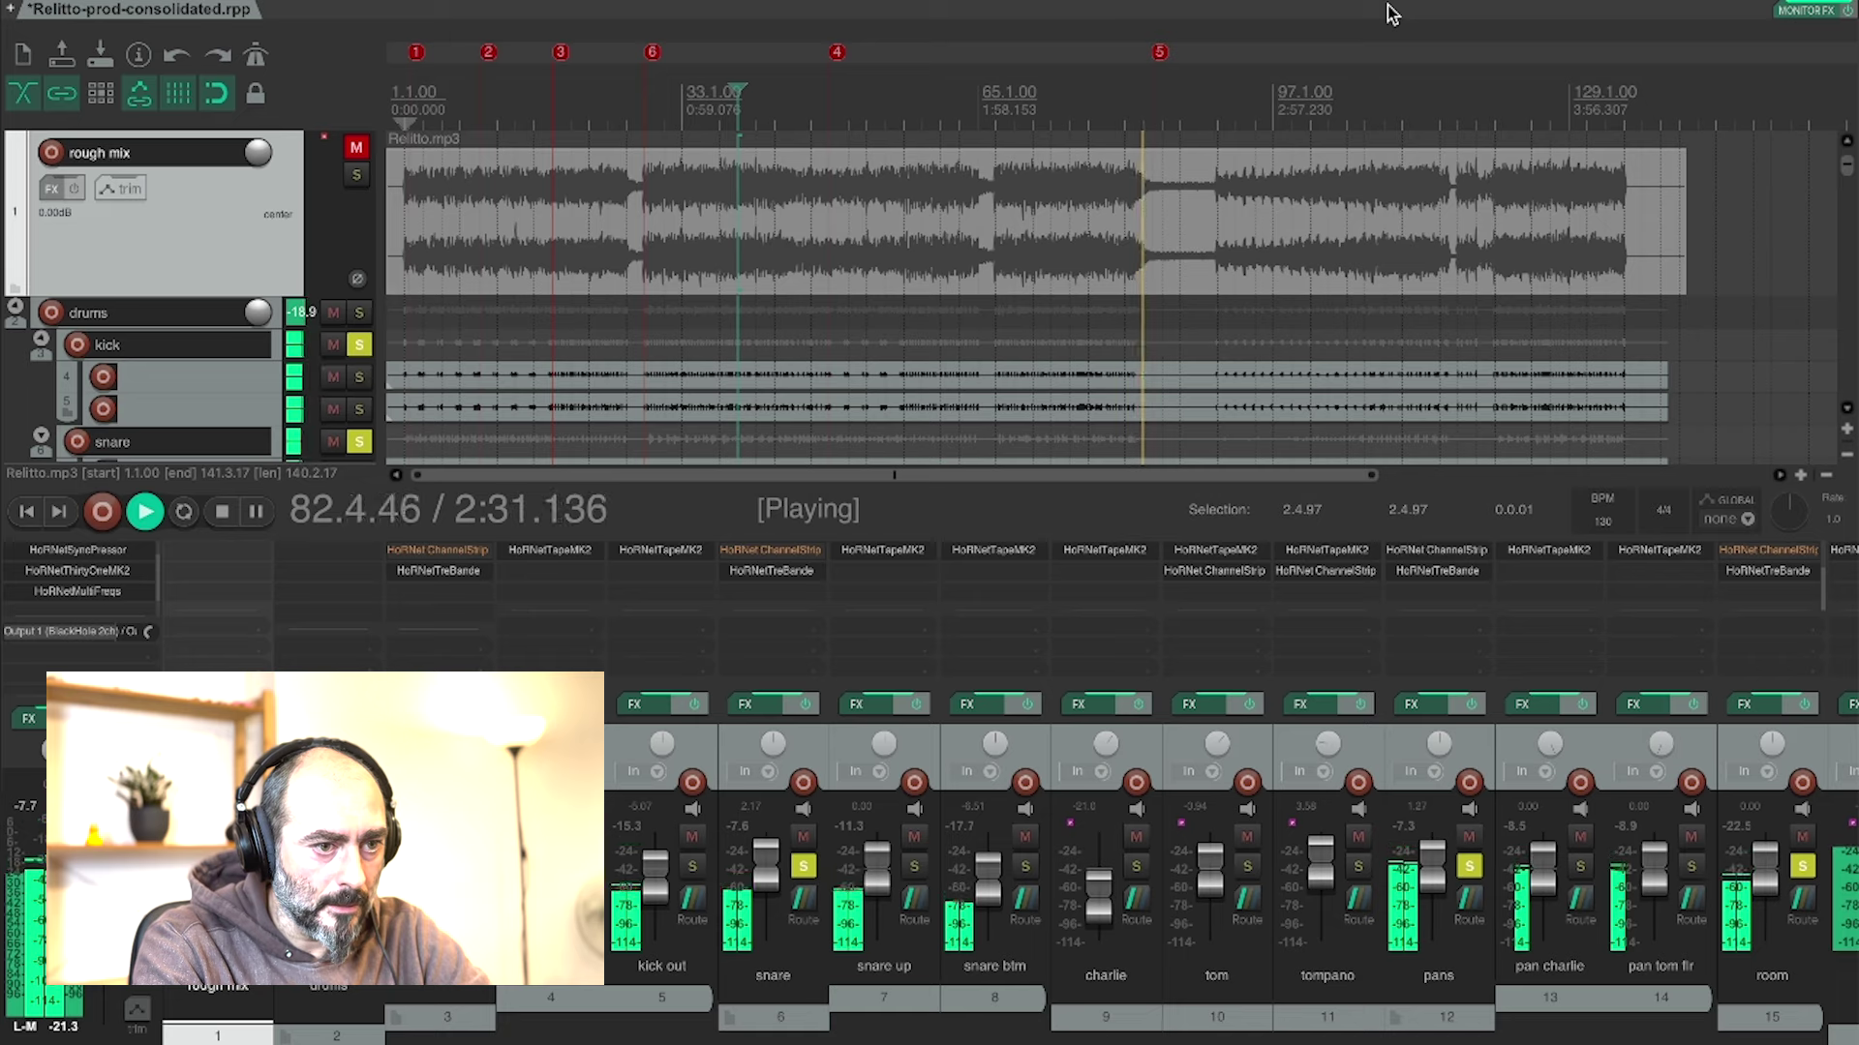
# - Restart playback and lower the room fader to −1.60 dB and pans to about −3.48 dB
pyautogui.press('space')
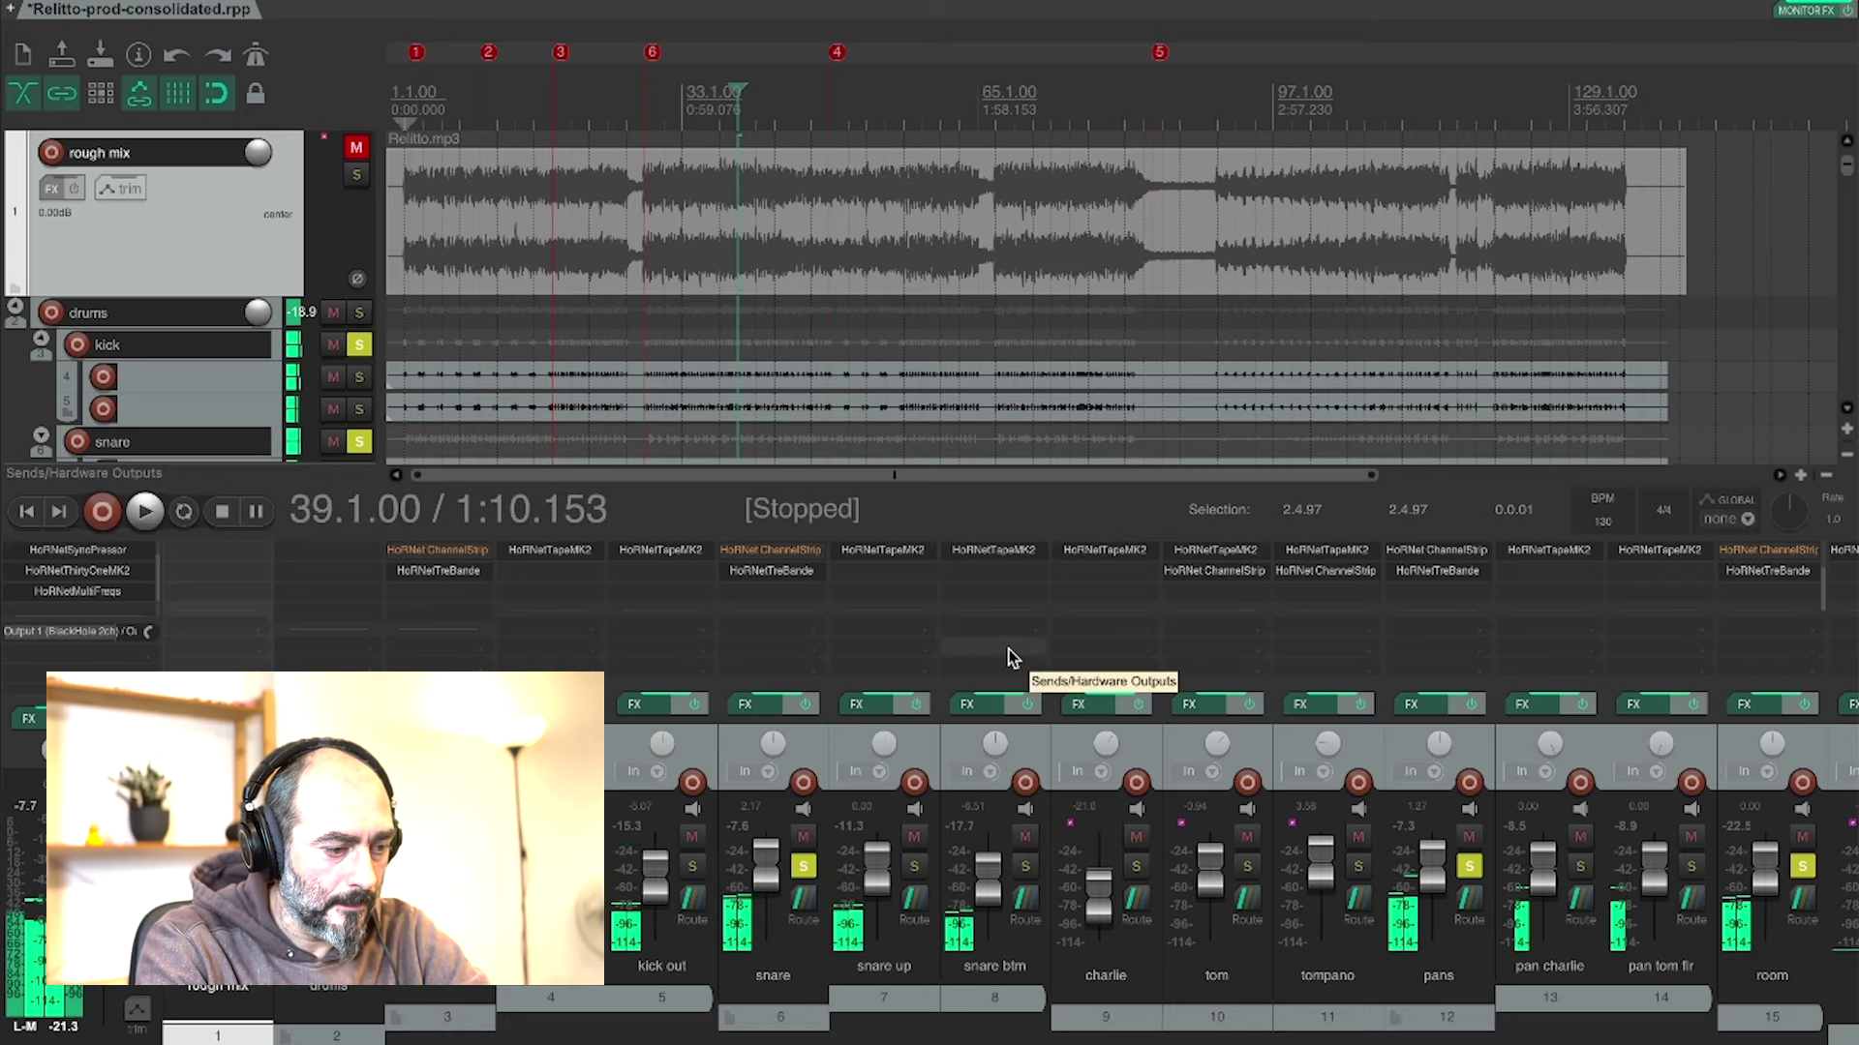
pyautogui.press('space')
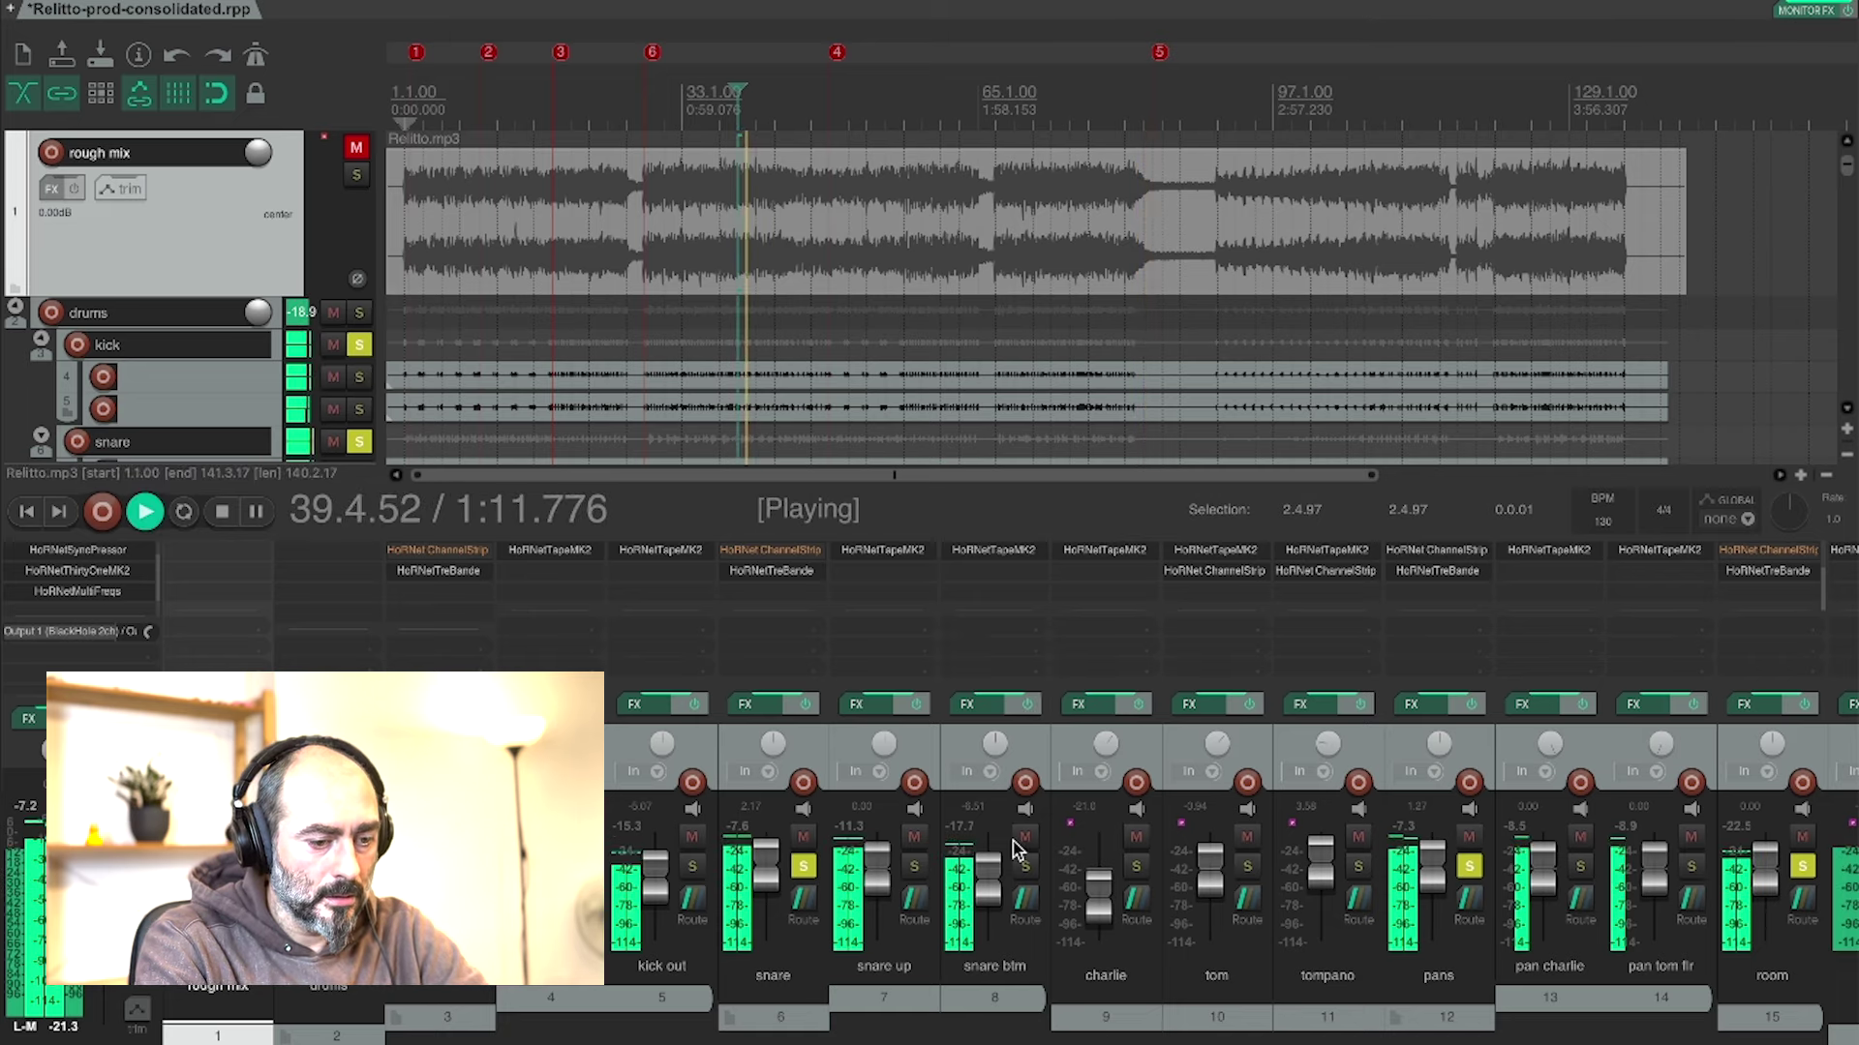
pyautogui.moveTo(1432, 873); pyautogui.dragTo(1433, 877)
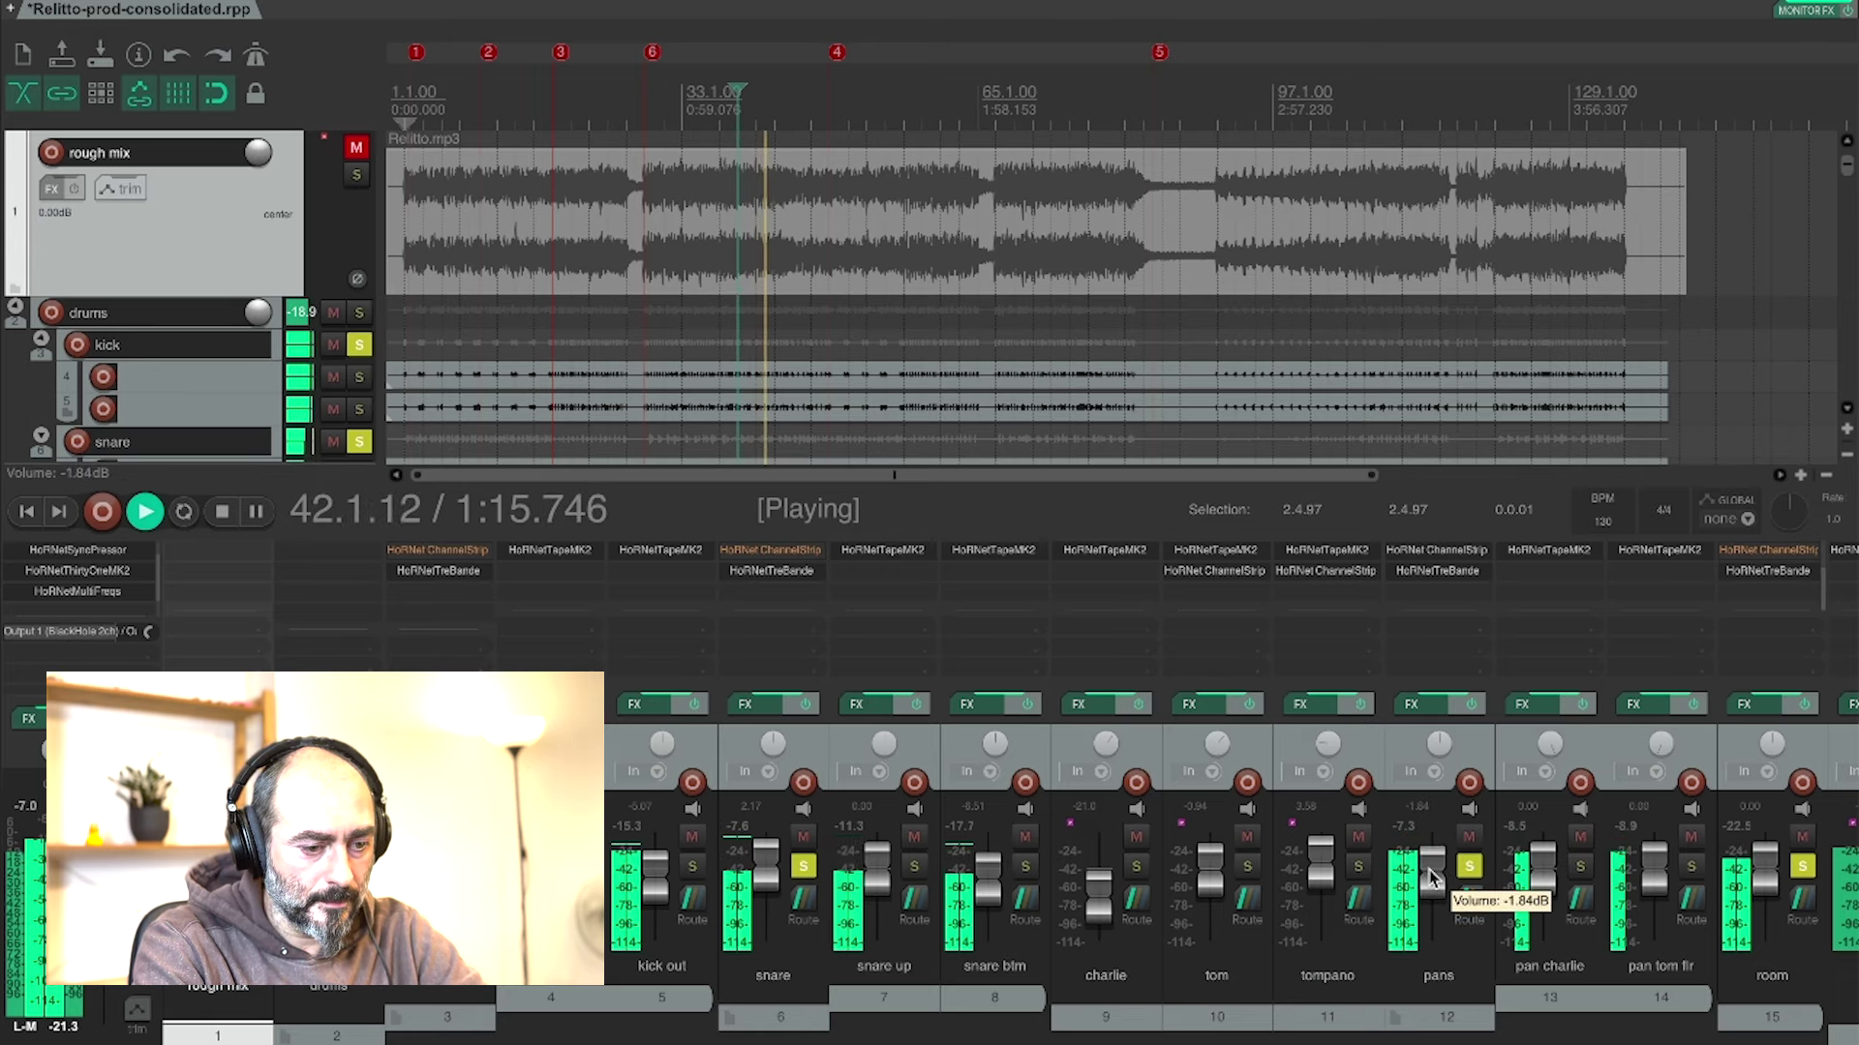
pyautogui.moveTo(1767, 886); pyautogui.dragTo(1778, 892)
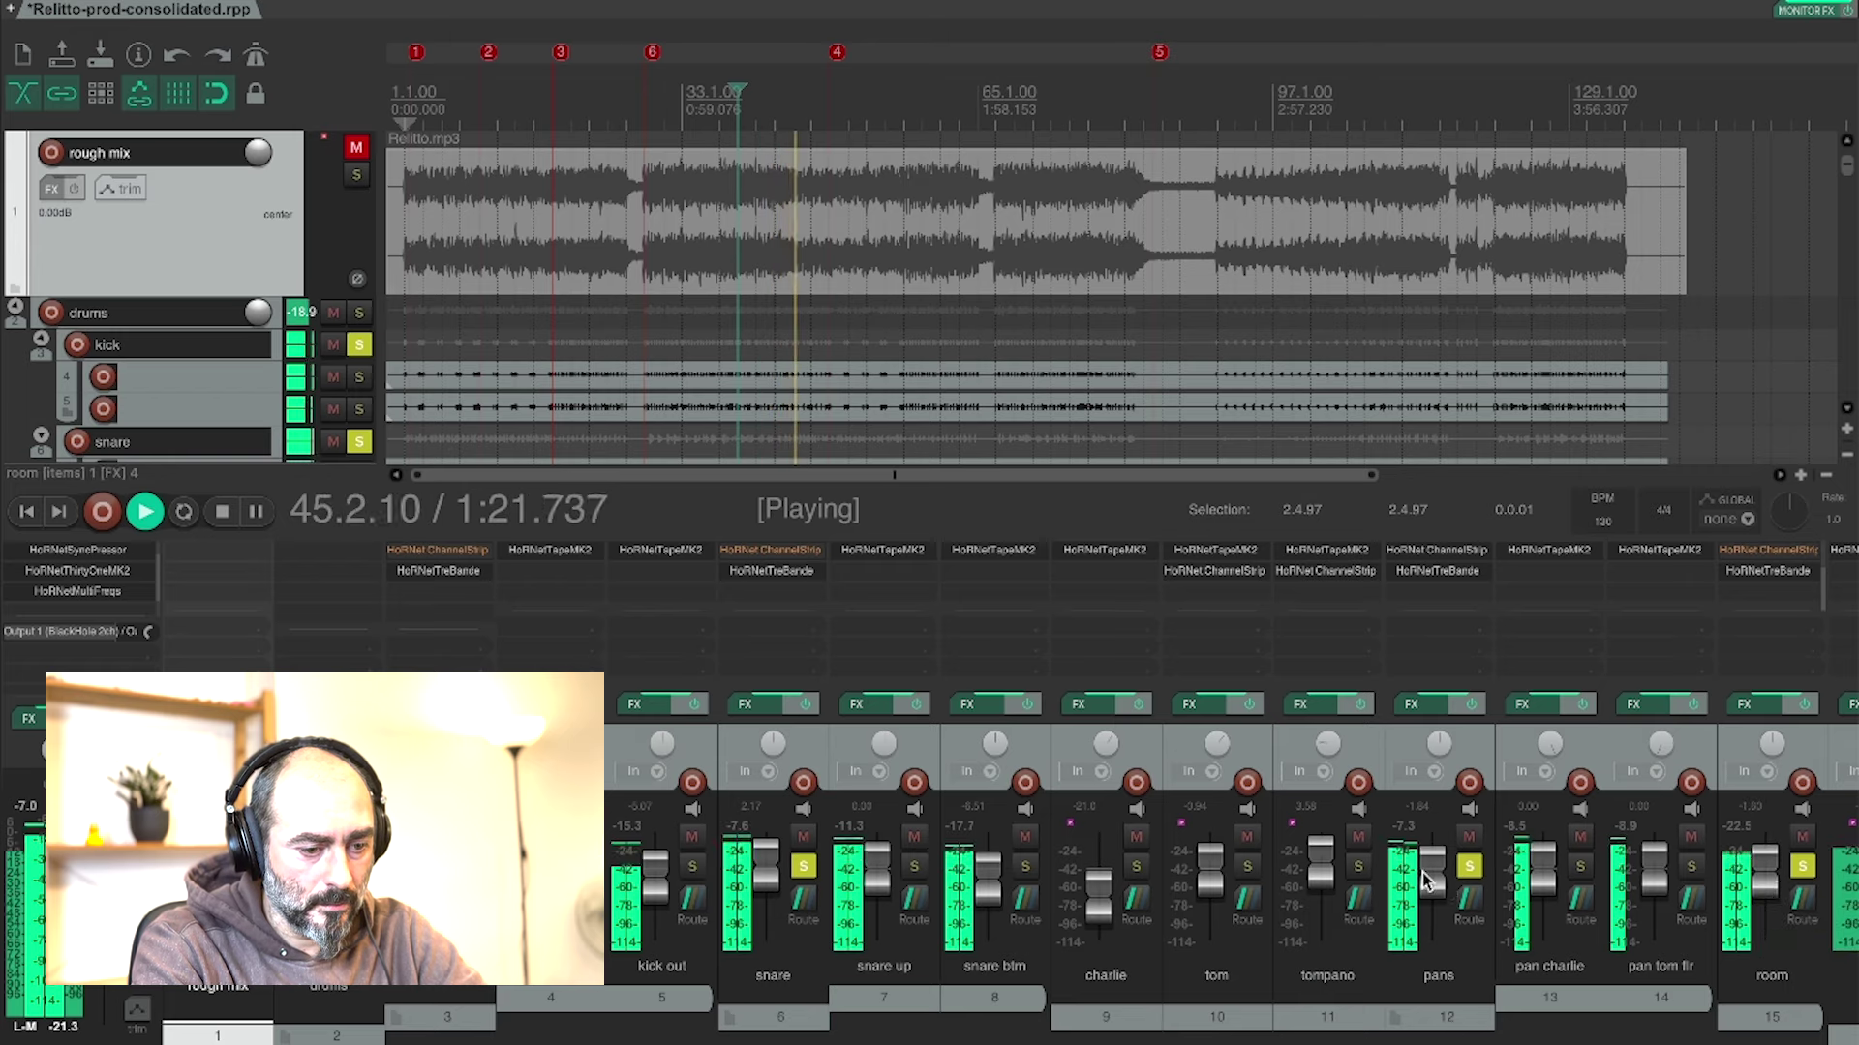
pyautogui.moveTo(1427, 877); pyautogui.dragTo(1425, 882)
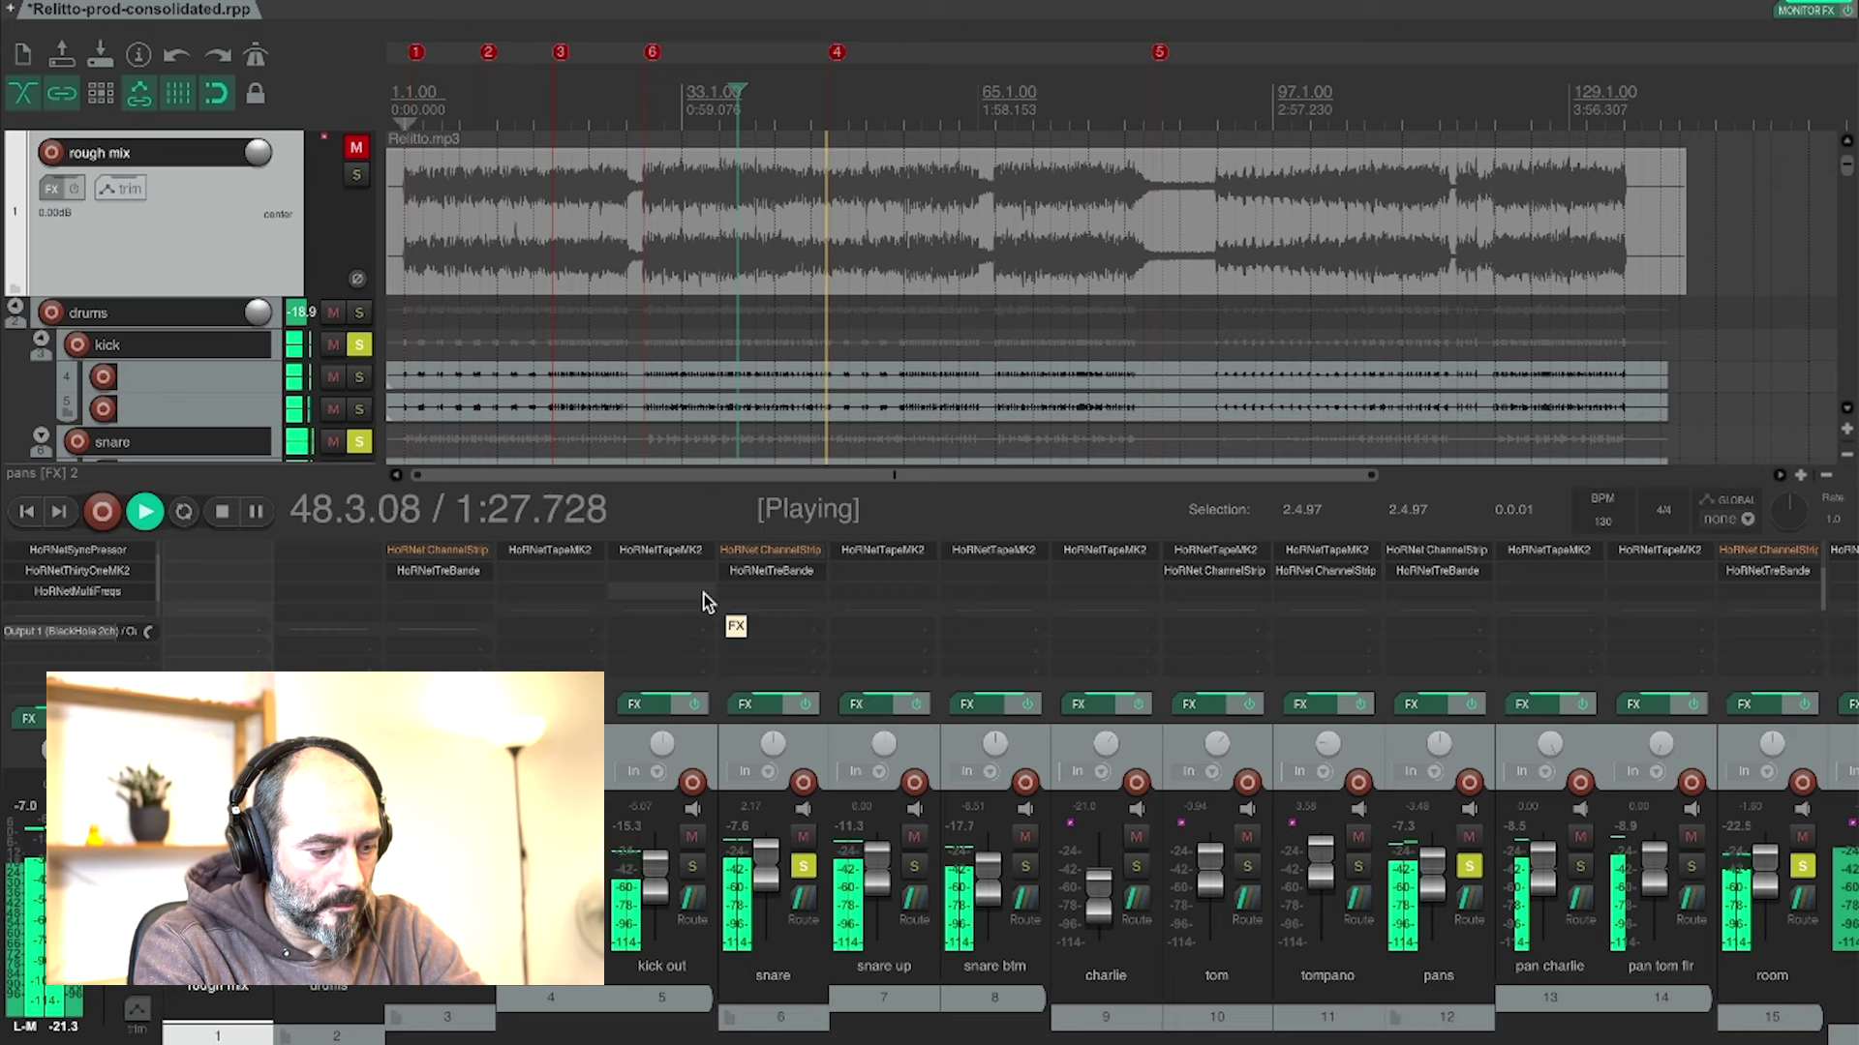
pyautogui.press('super+space')
pyautogui.write('b')
pyautogui.press('BackSpace')
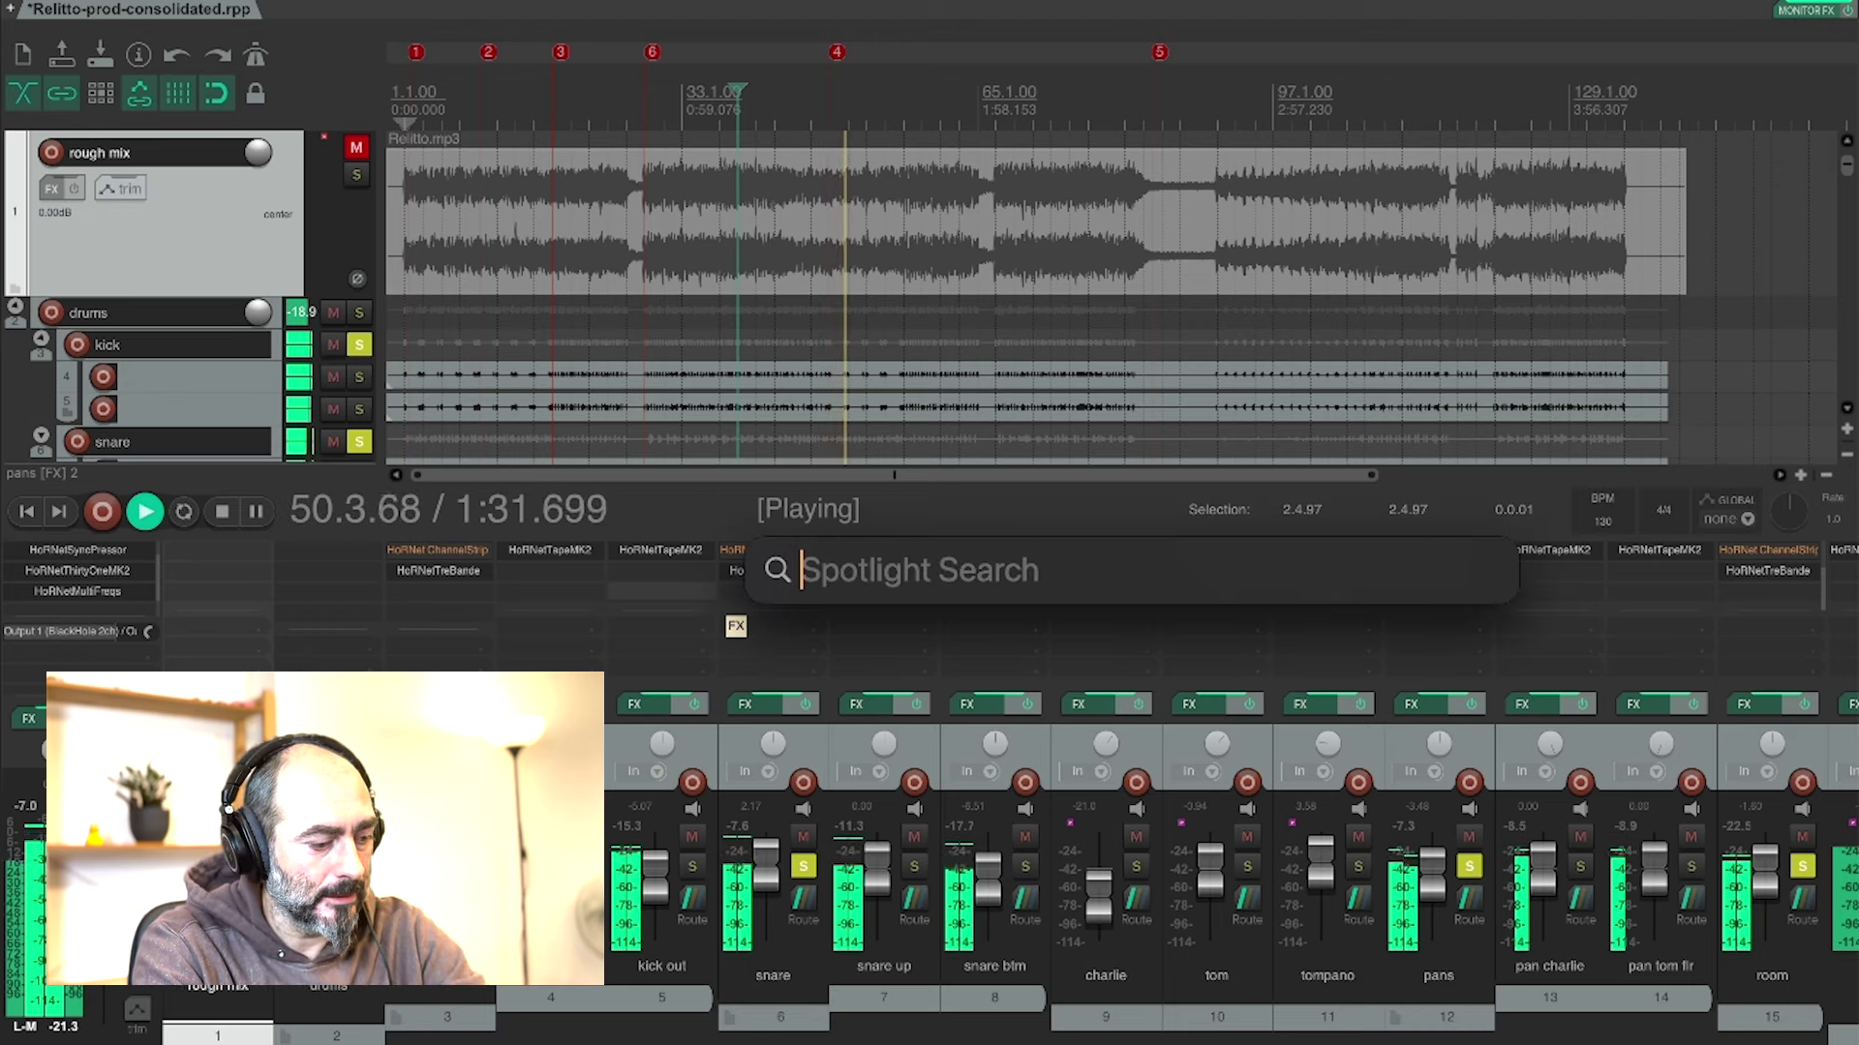
pyautogui.press('Escape')
pyautogui.hotkey('alt', 'b')
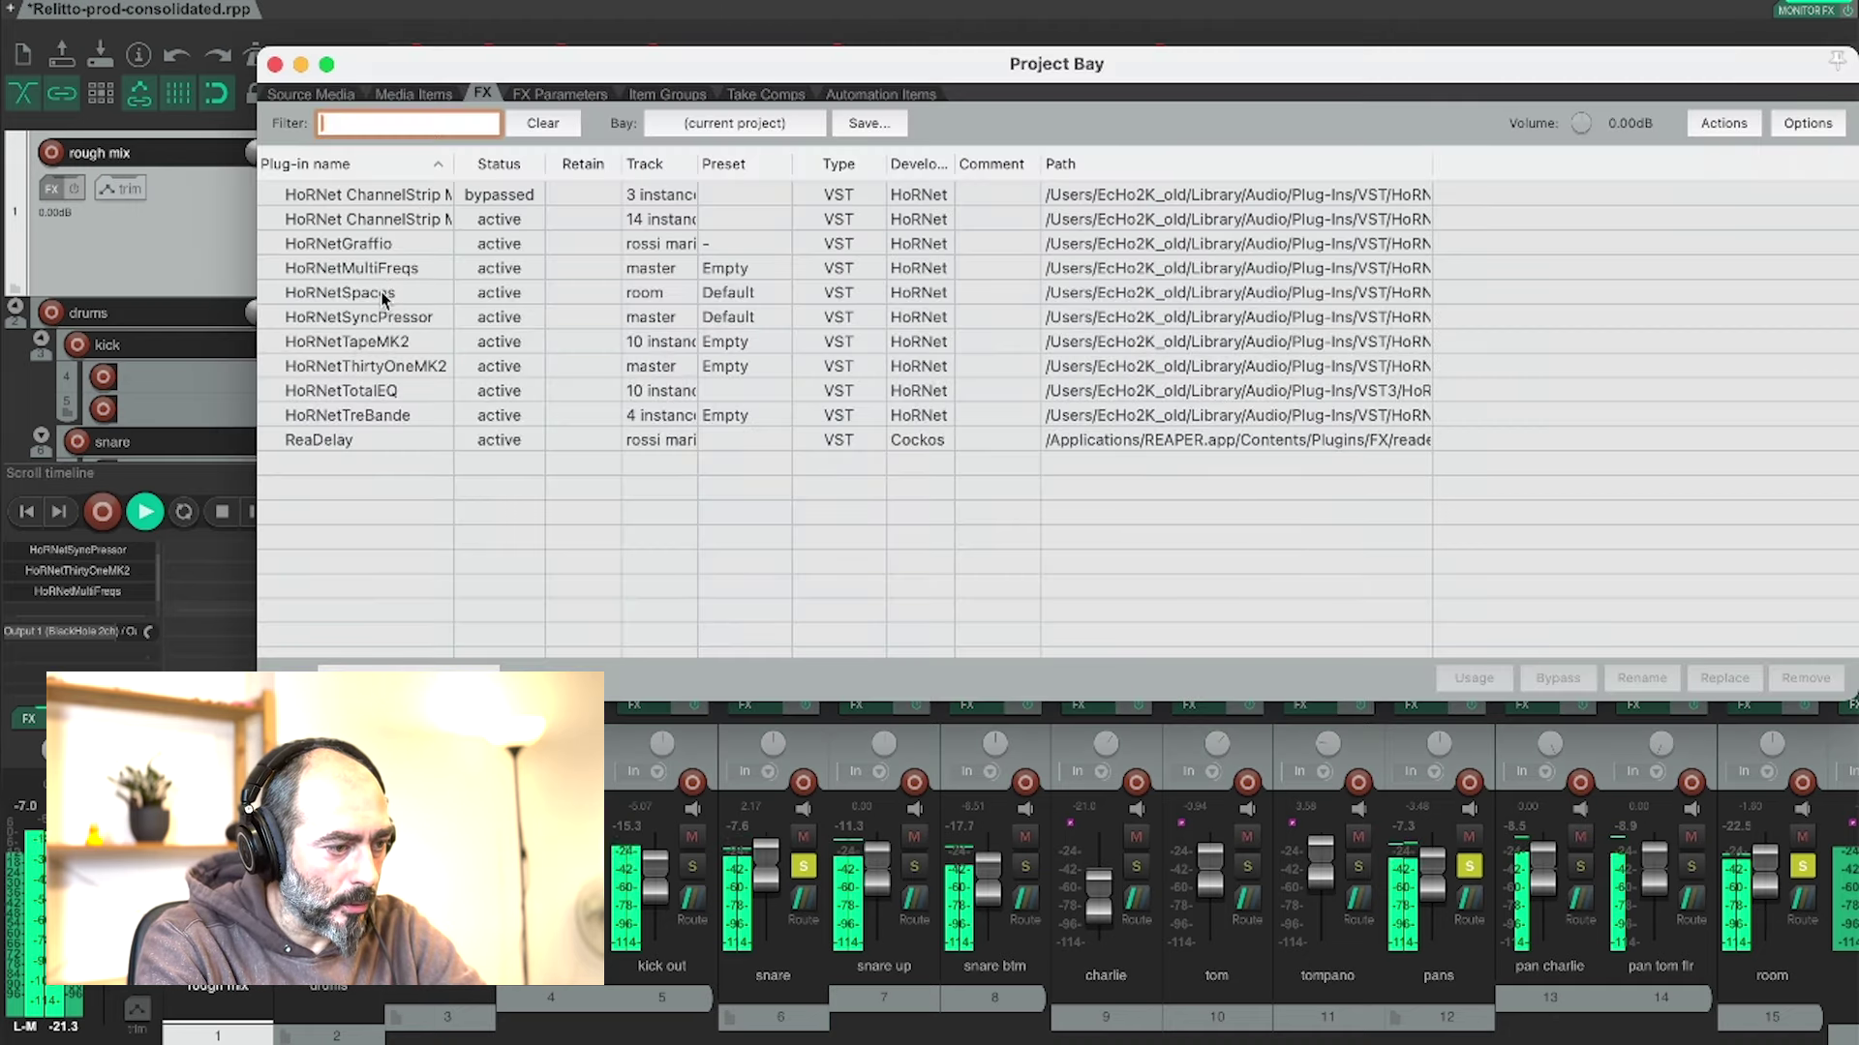
pyautogui.click(329, 415)
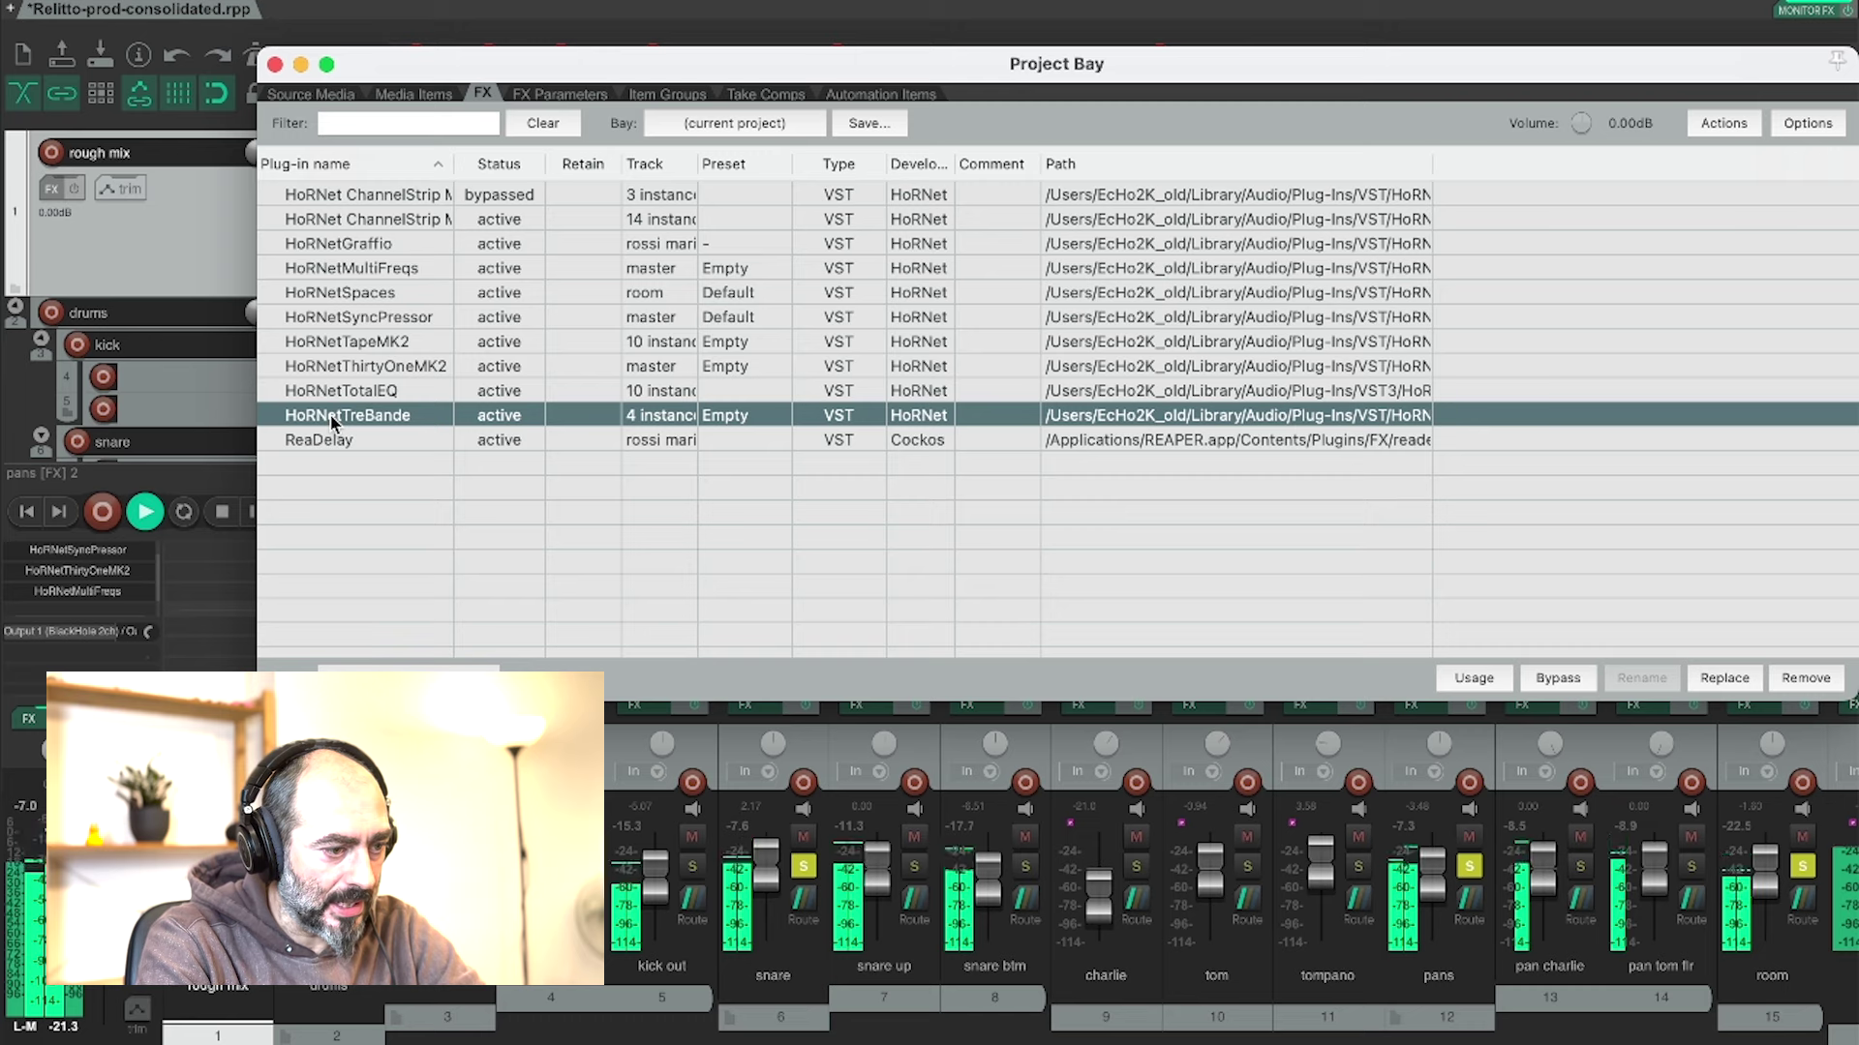
pyautogui.rightClick(329, 415)
pyautogui.click(329, 445)
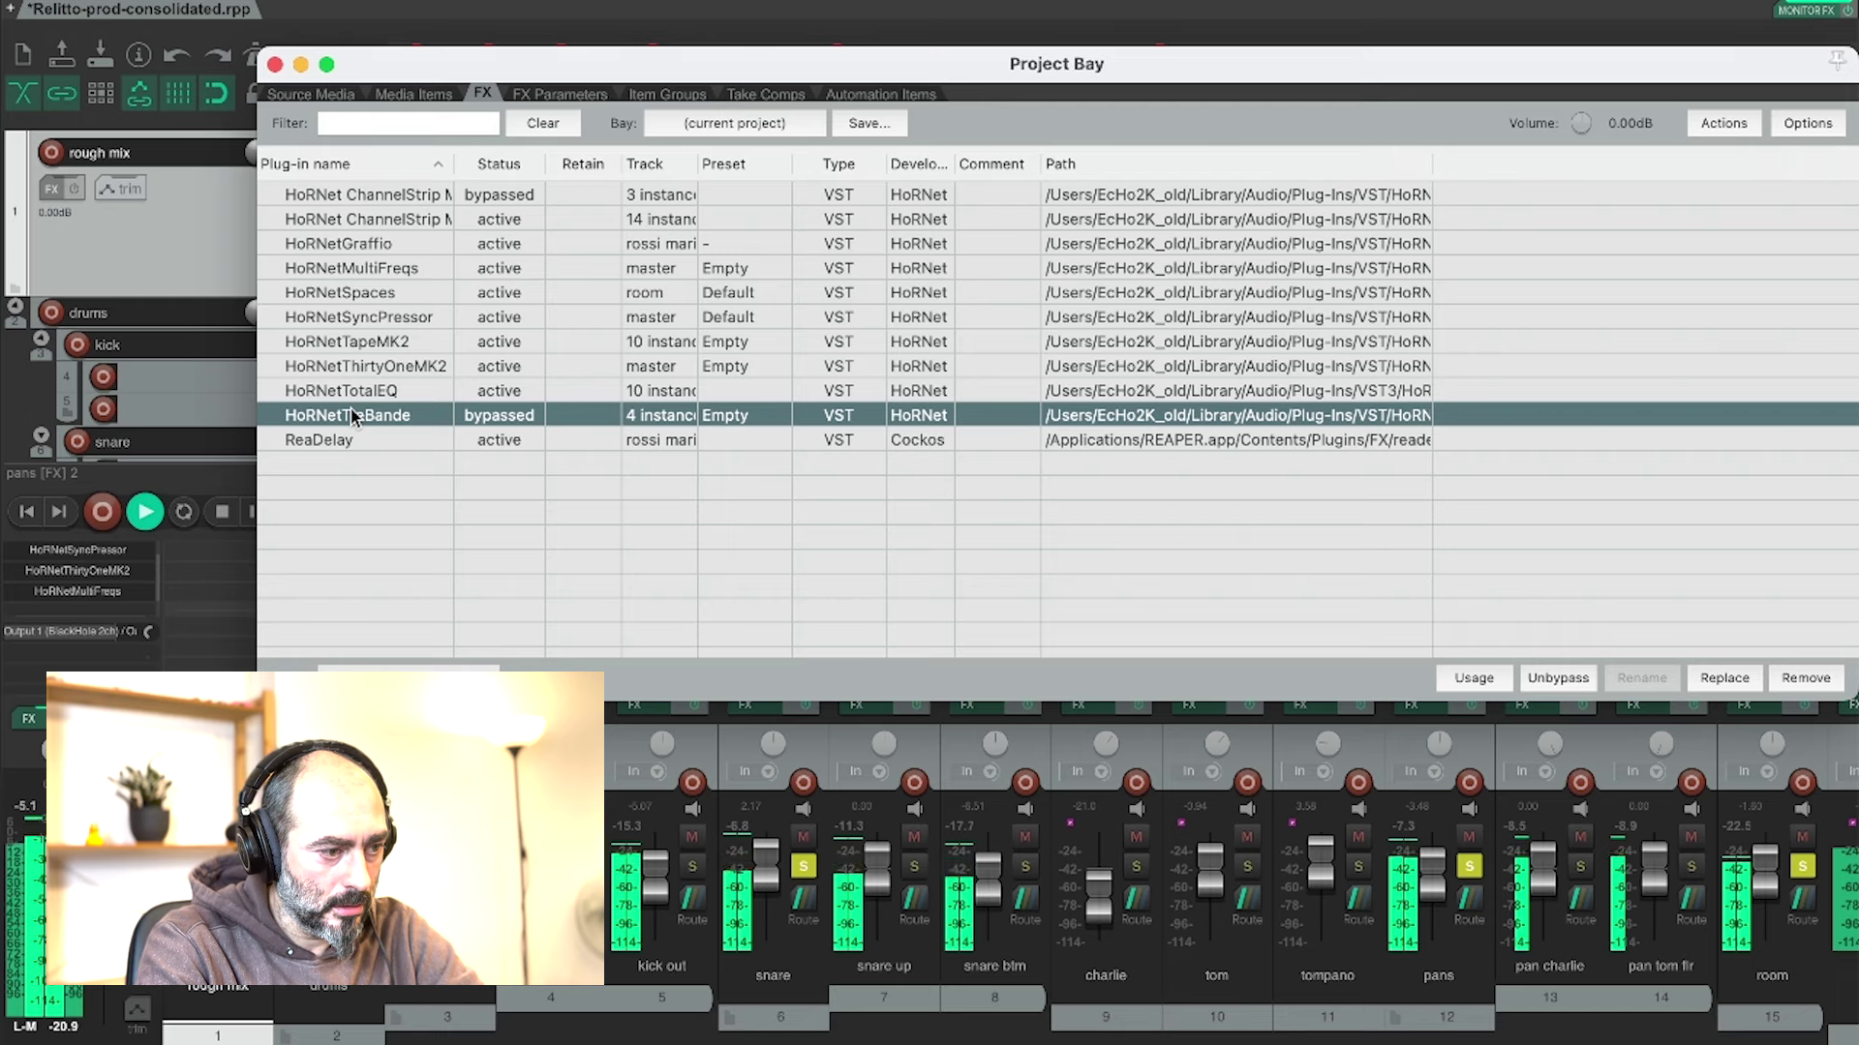
pyautogui.rightClick(351, 417)
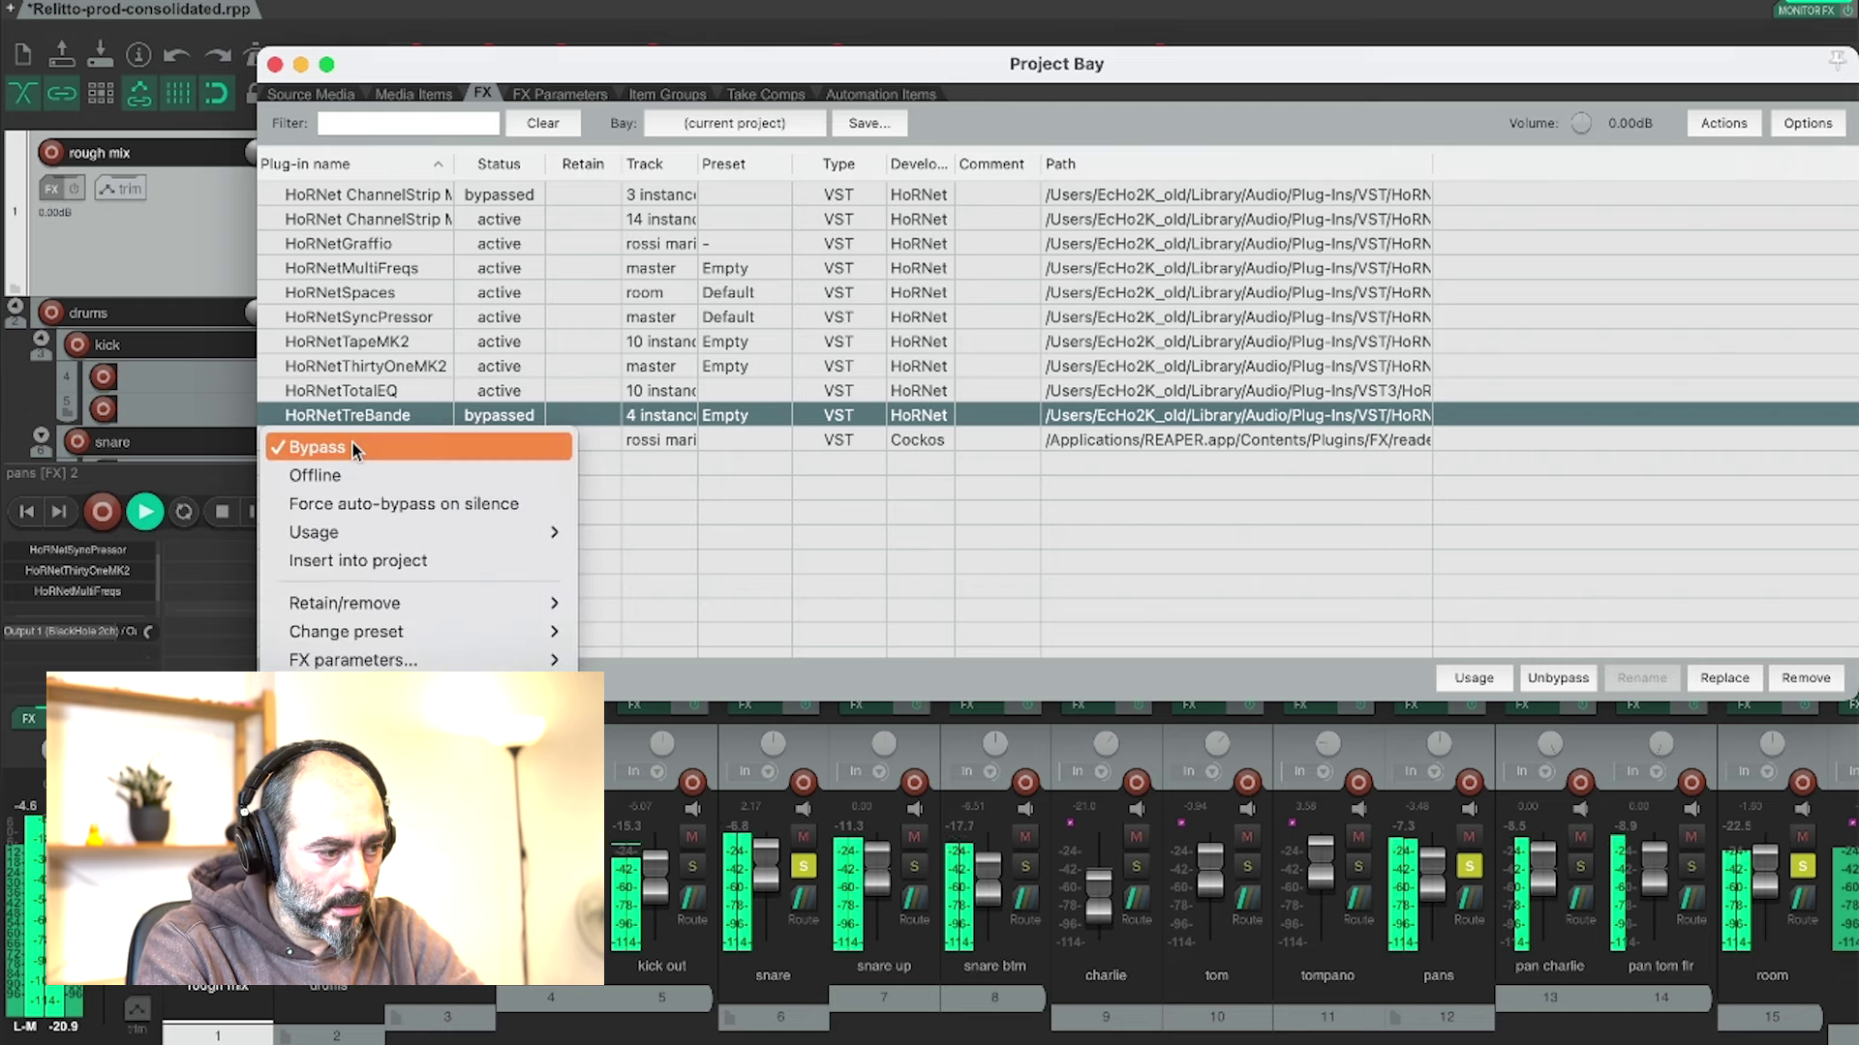
pyautogui.click(351, 439)
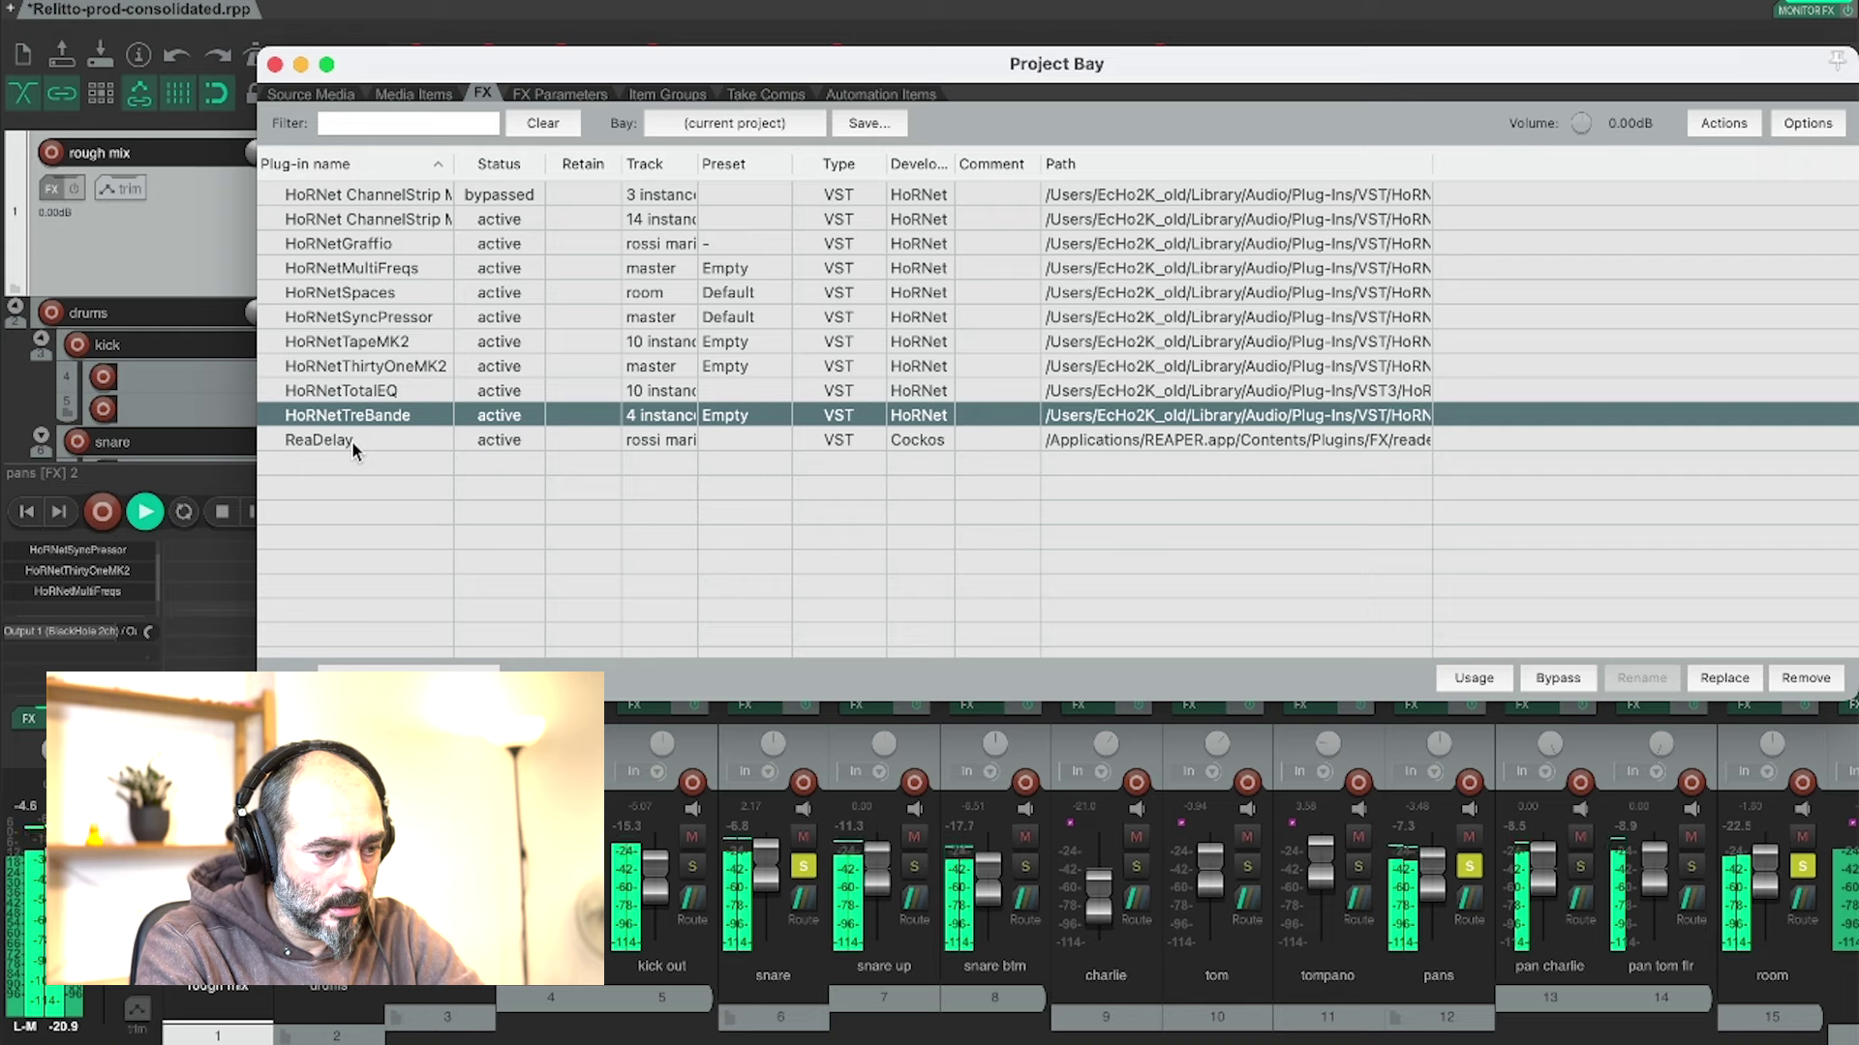
pyautogui.click(275, 64)
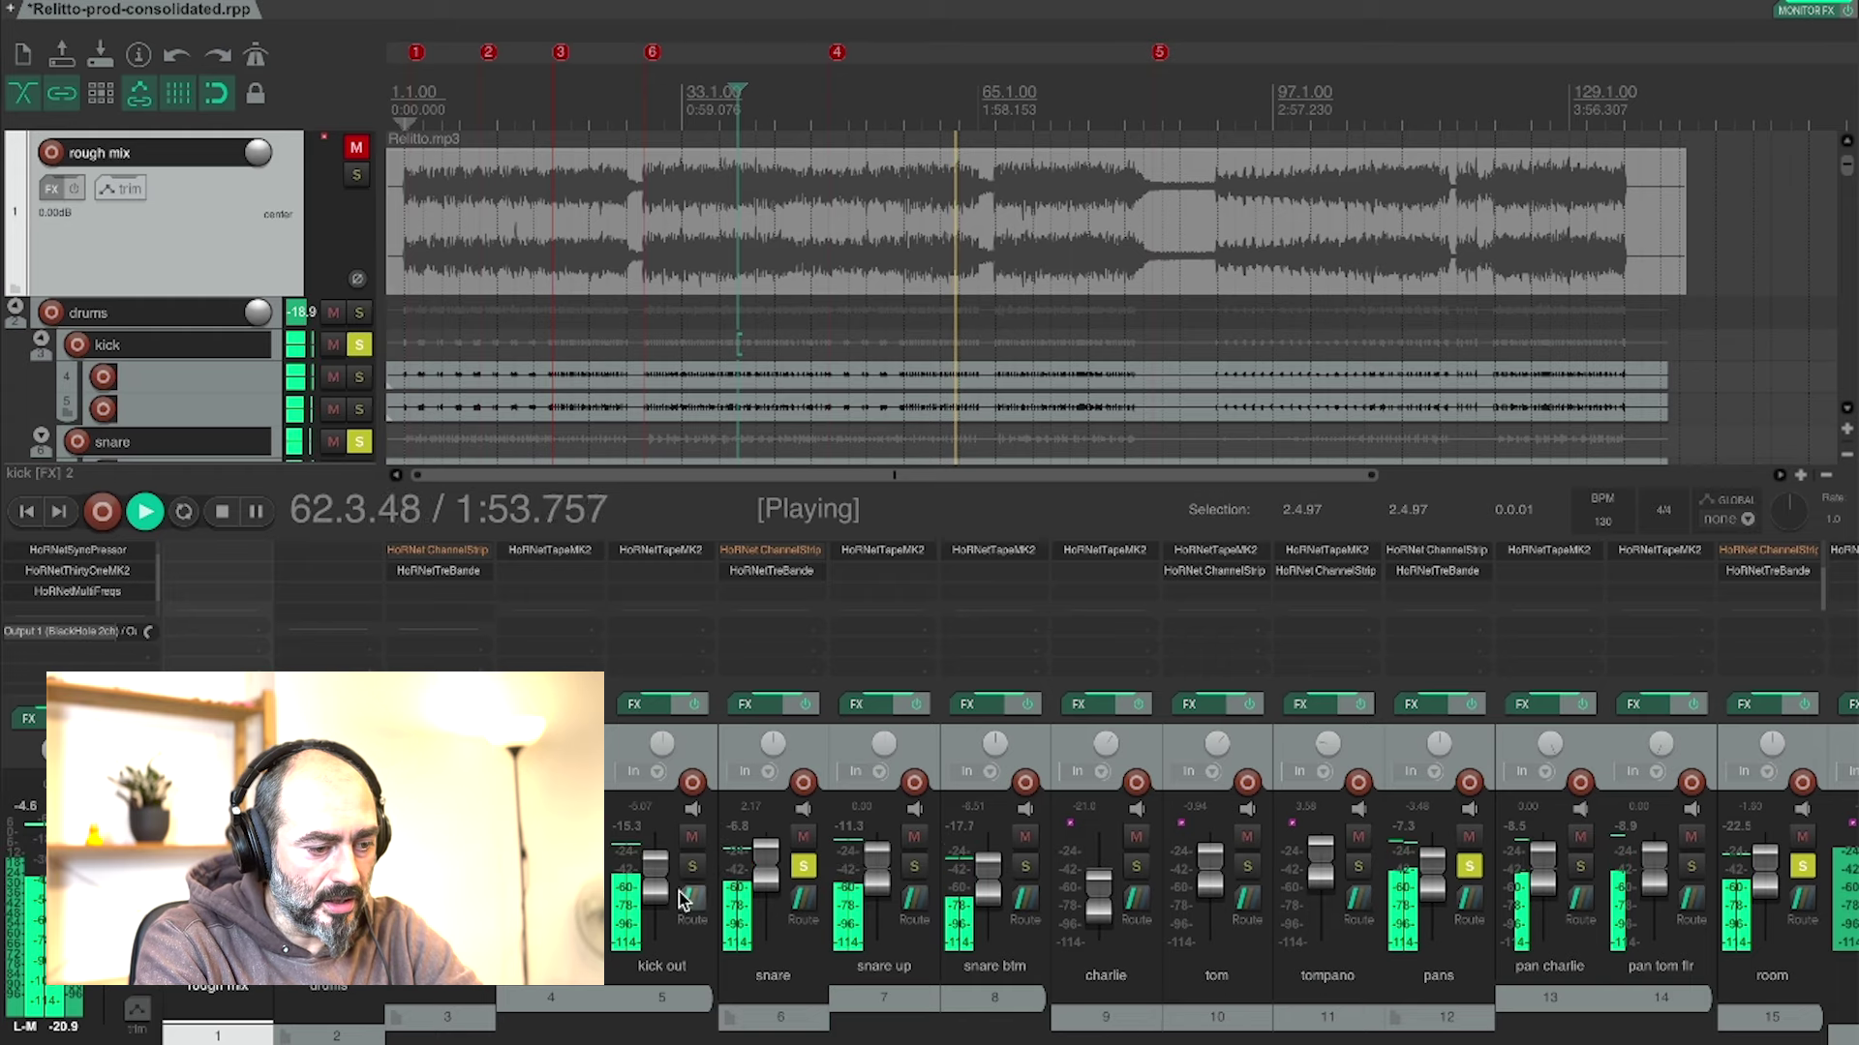
# - Retune the kick EQ to Mid 855 Hz at −3.8 dB and Low 11.2 dB, then close it
pyautogui.click(449, 573)
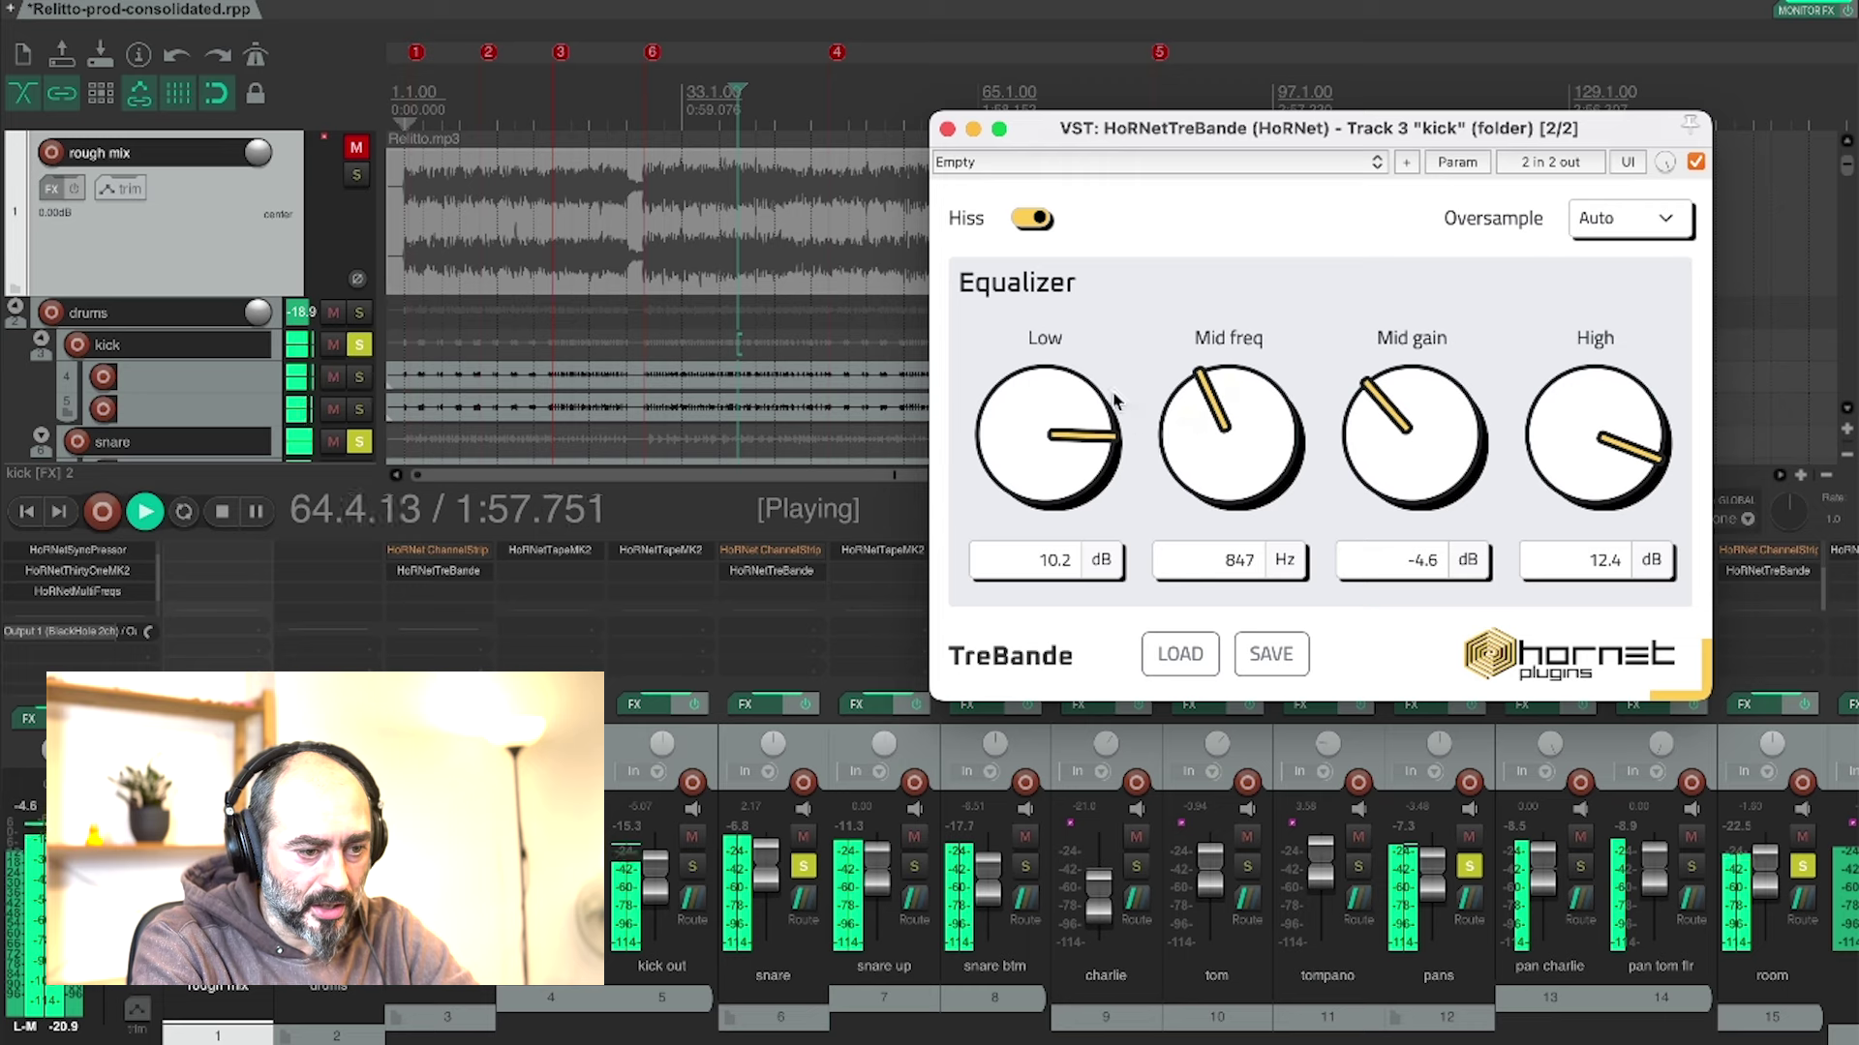
pyautogui.moveTo(1224, 441); pyautogui.dragTo(1224, 438)
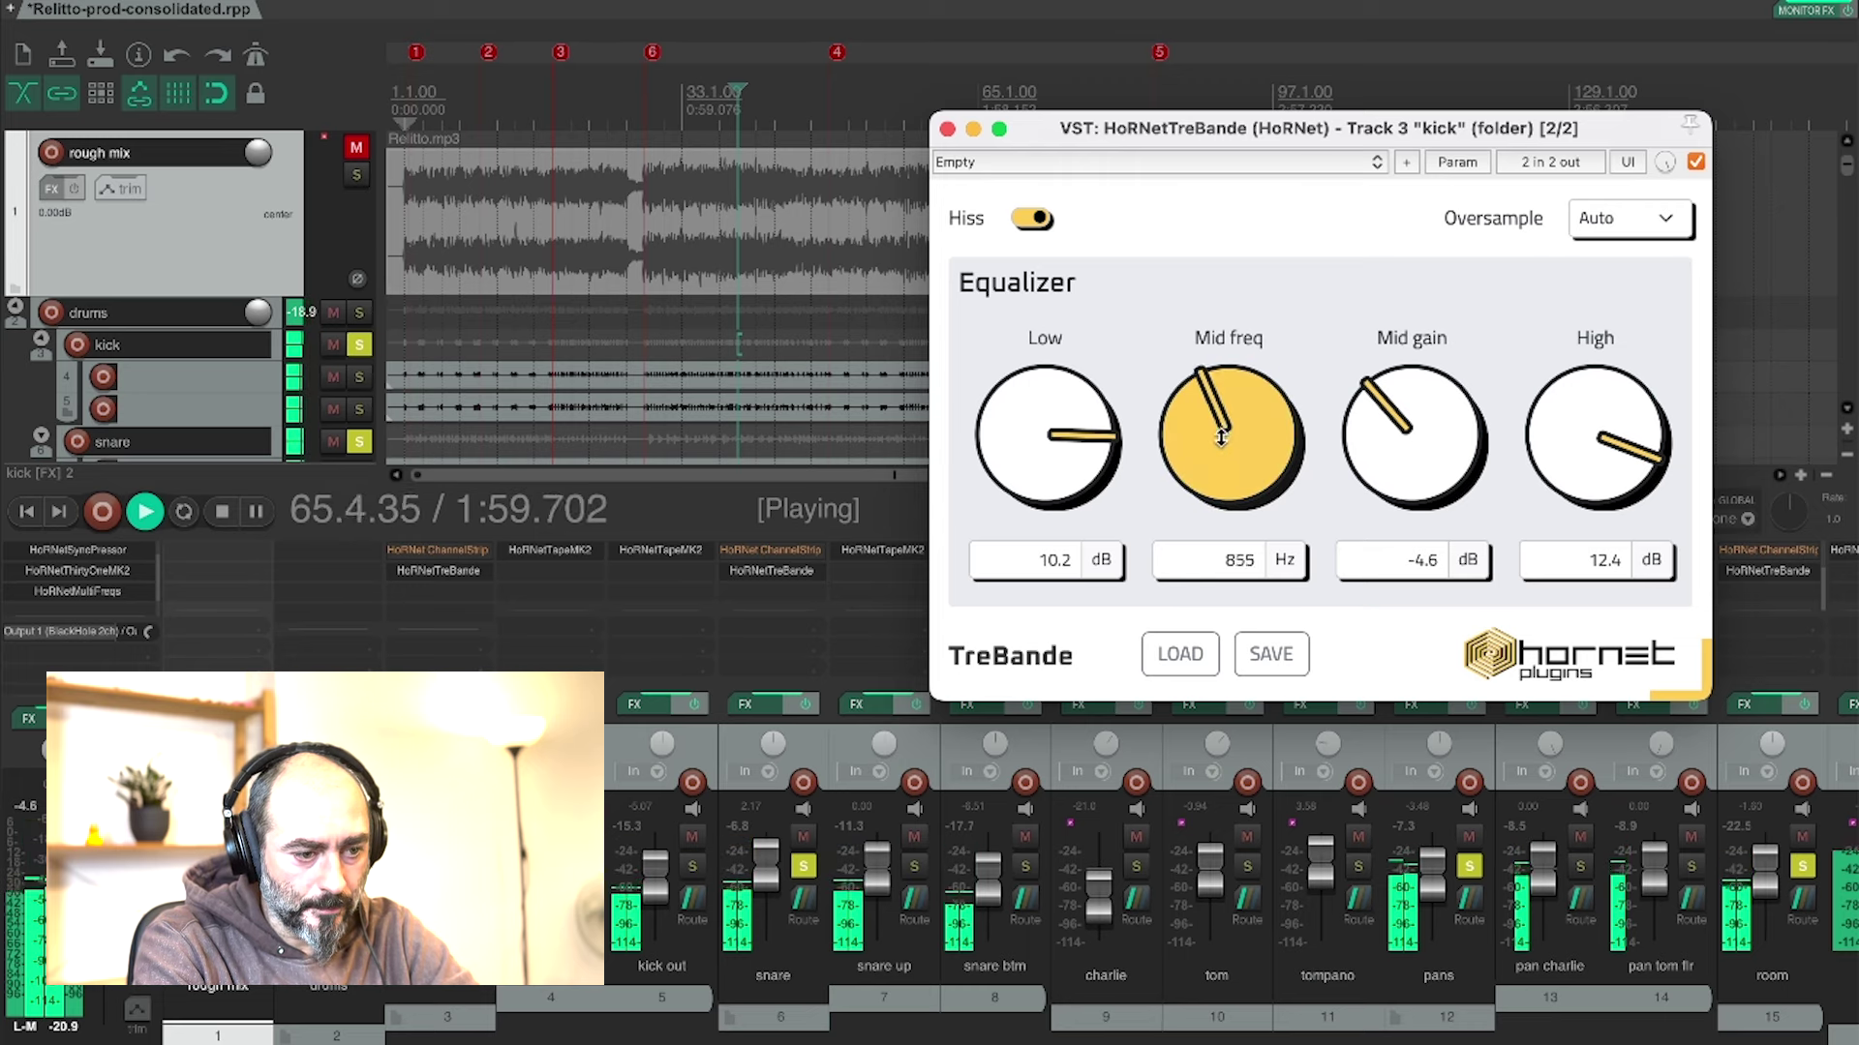
pyautogui.scroll(1, 1382, 408)
pyautogui.scroll(2, 1382, 408)
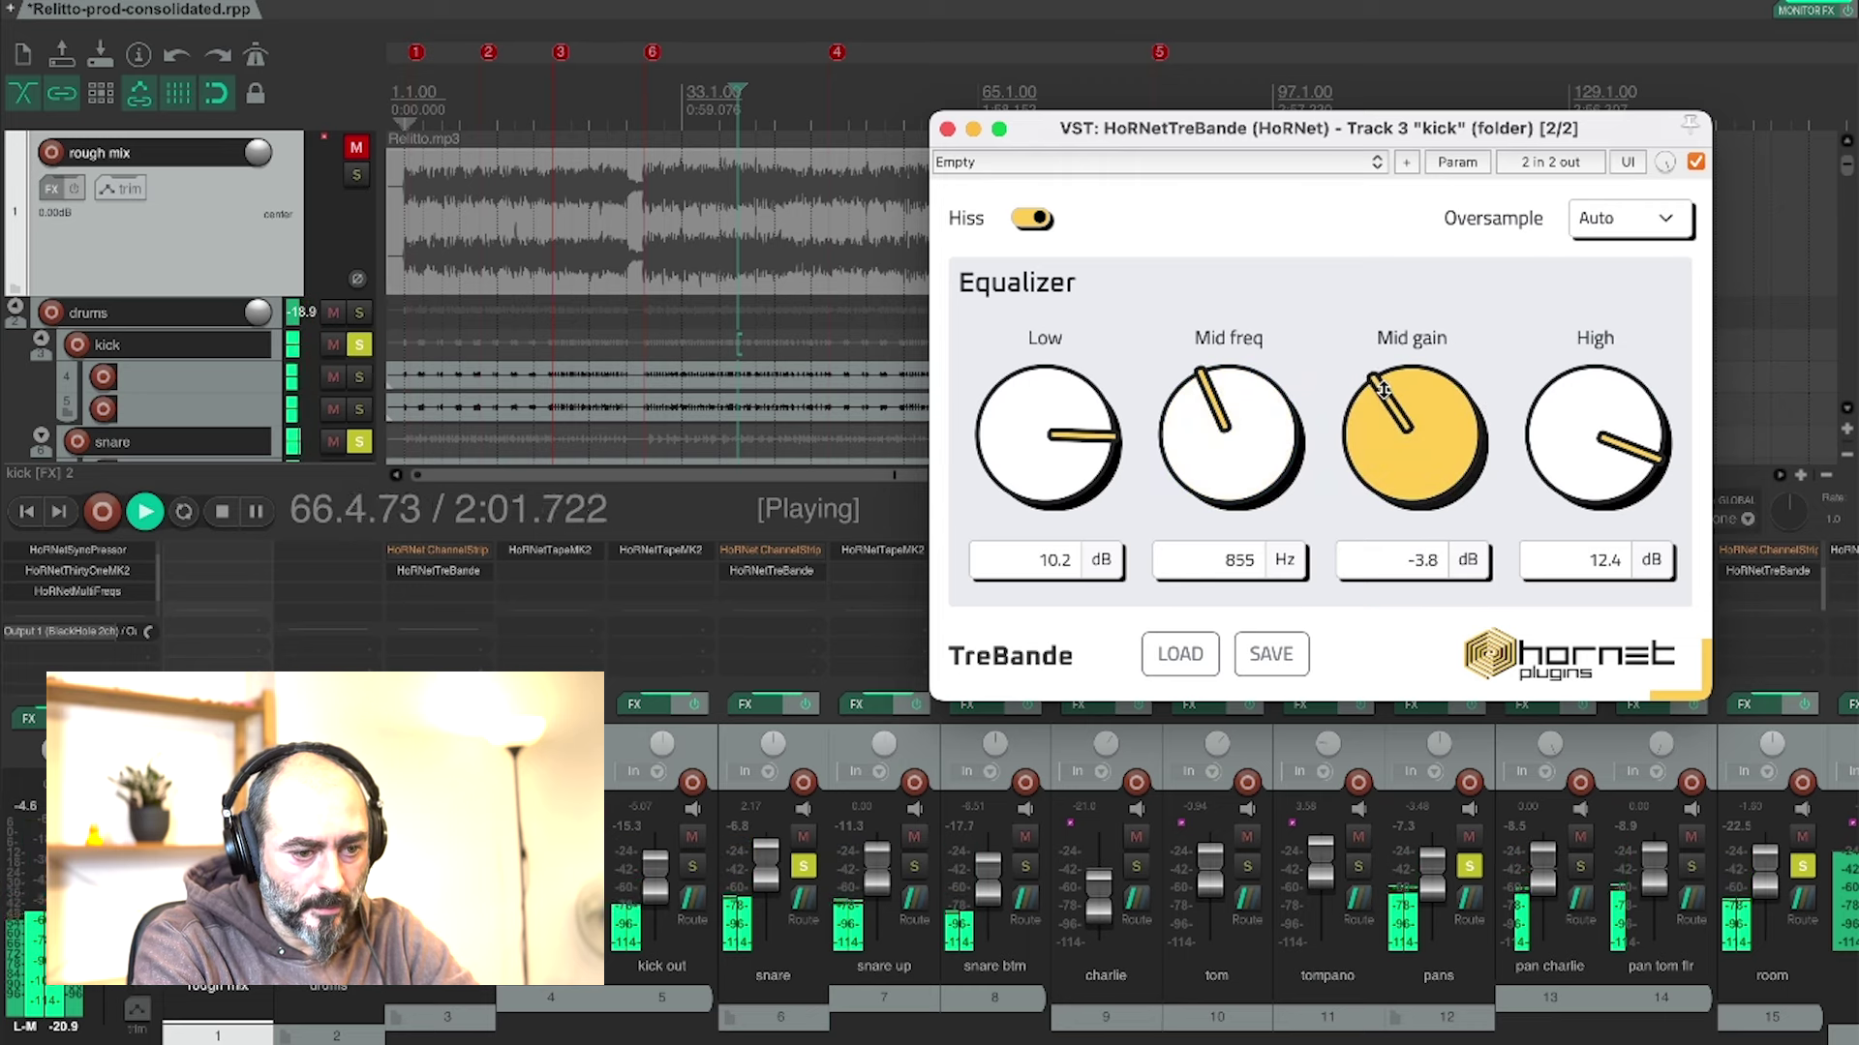
pyautogui.moveTo(1024, 447); pyautogui.dragTo(1025, 432)
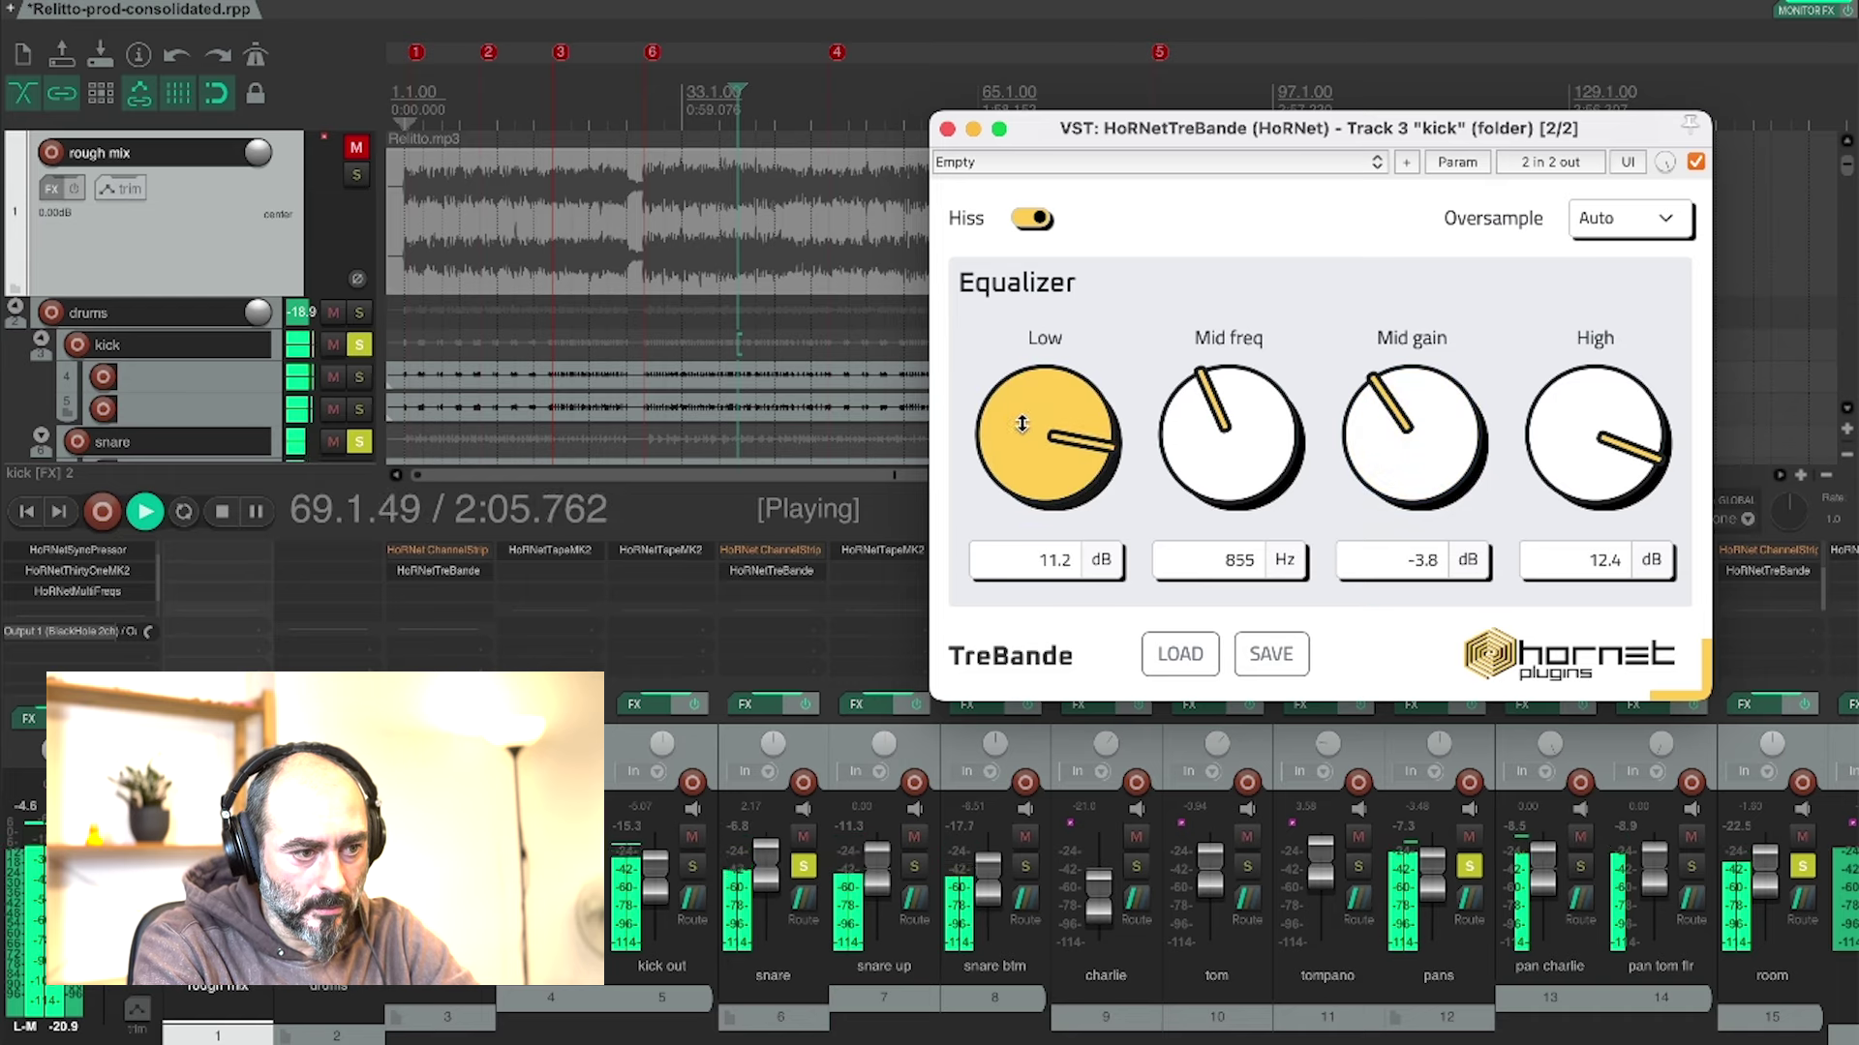
pyautogui.click(946, 130)
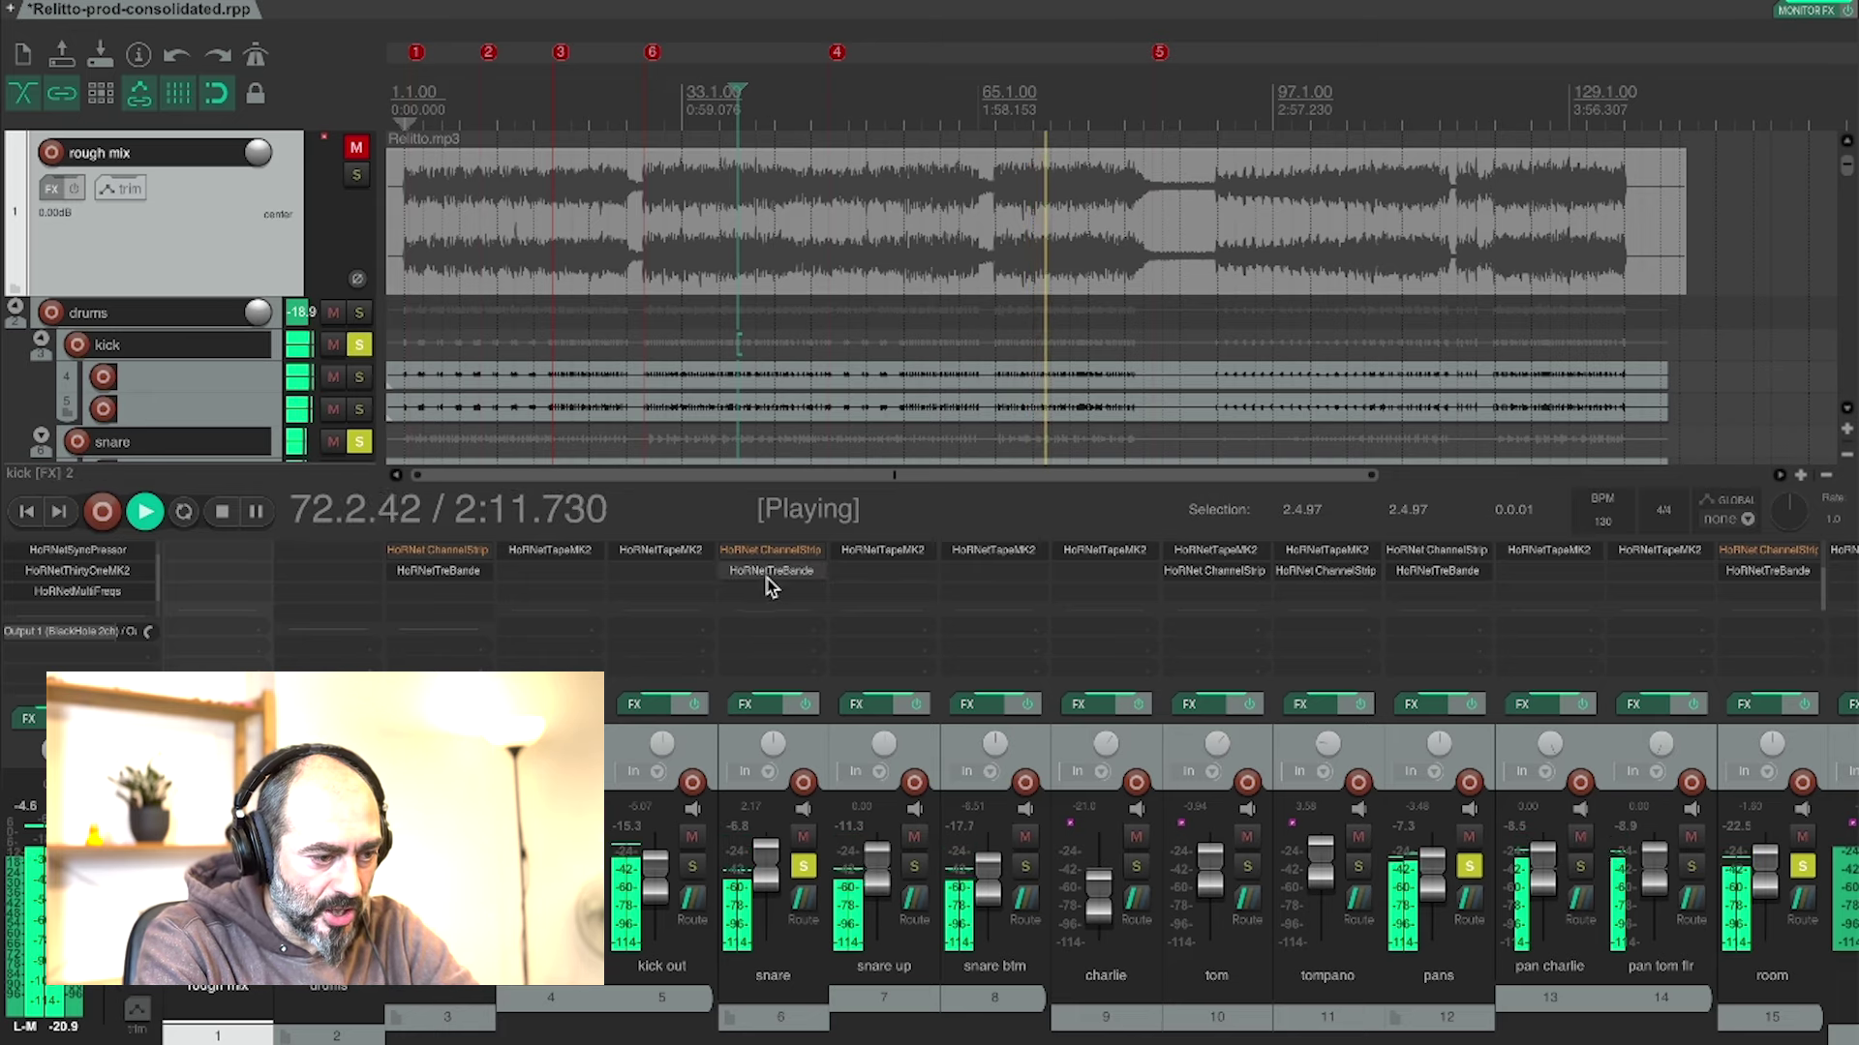
pyautogui.press('super+b')
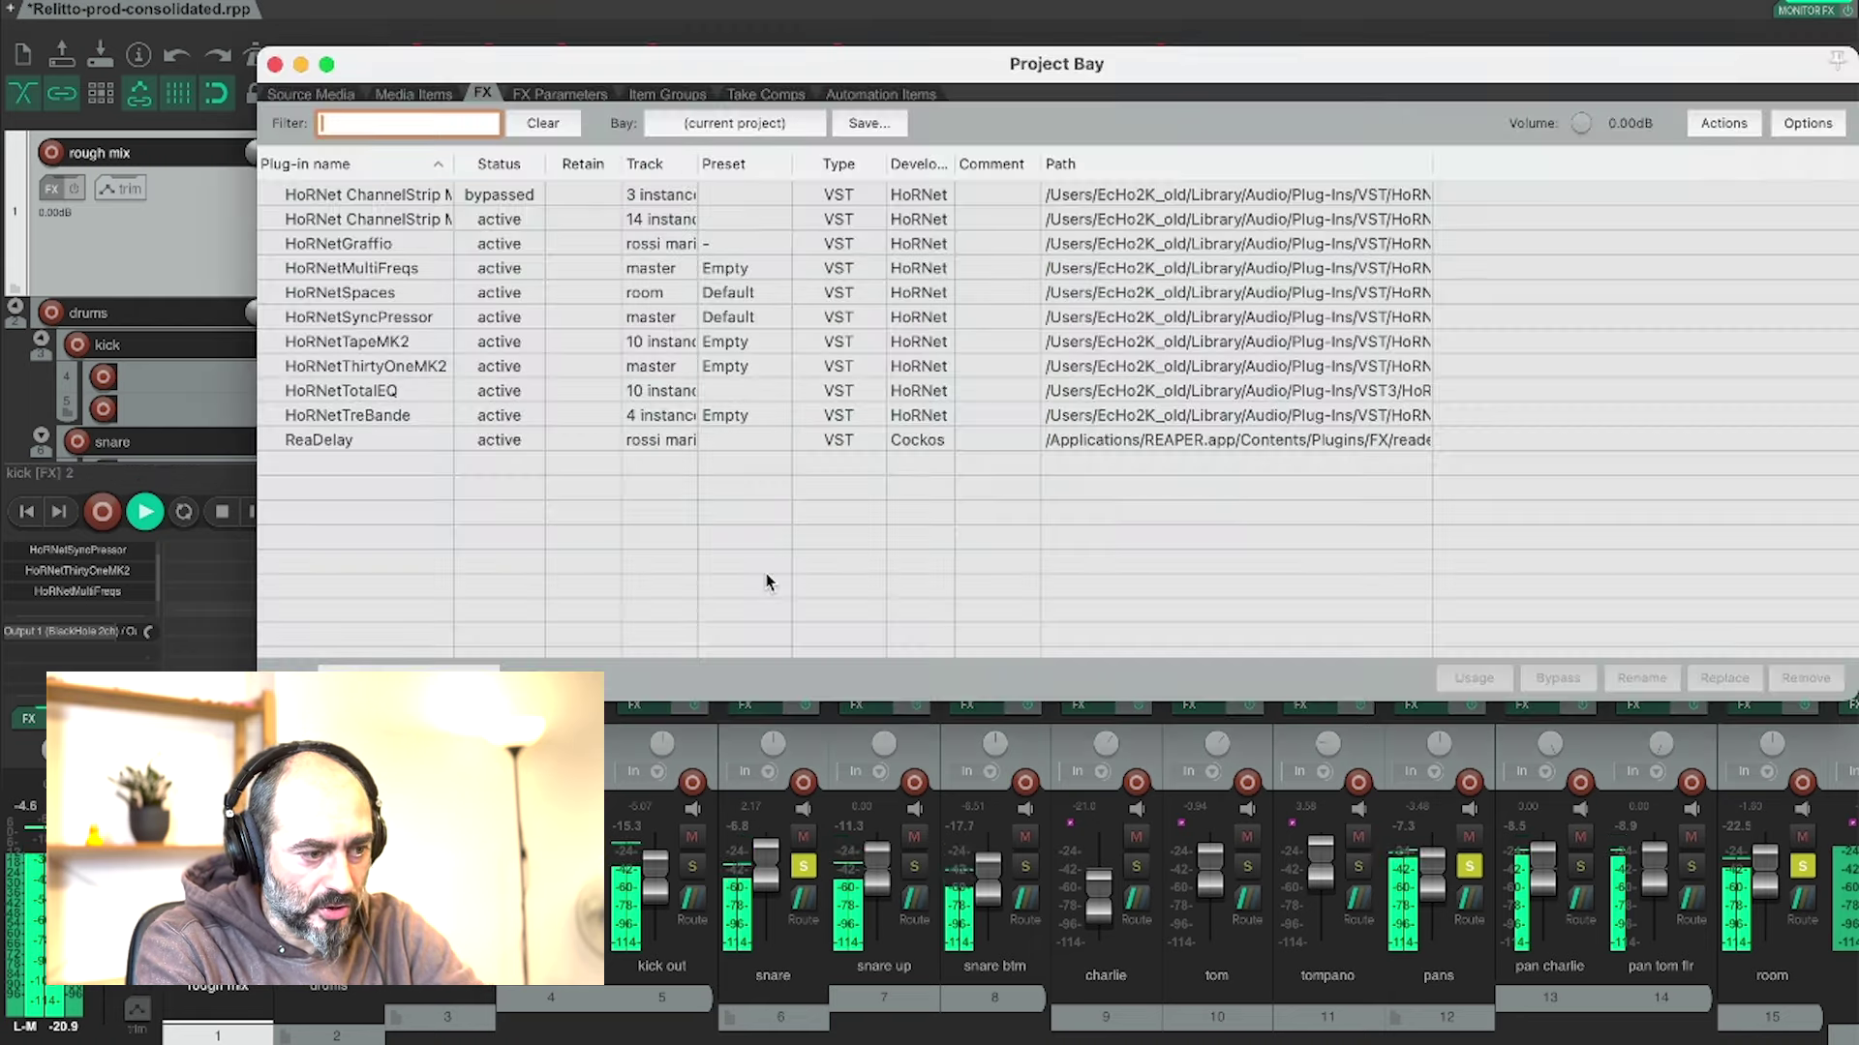
pyautogui.click(354, 414)
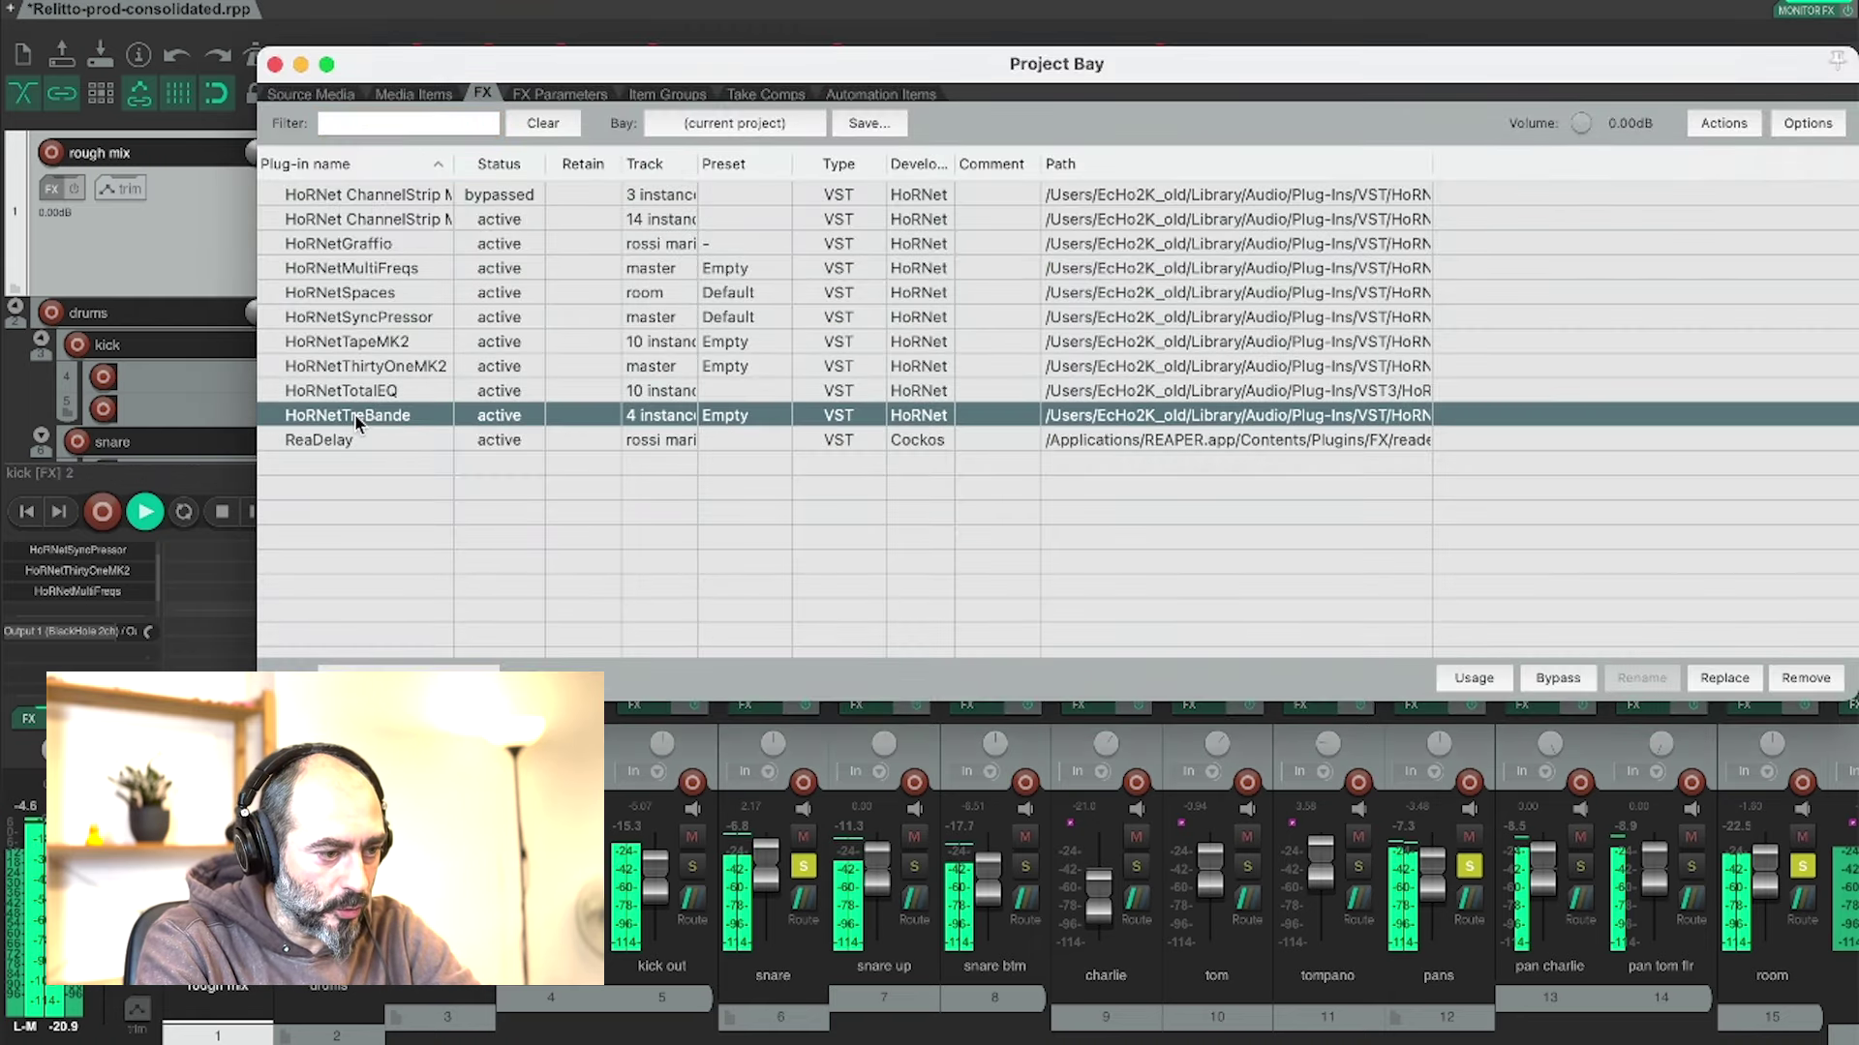
pyautogui.rightClick(354, 415)
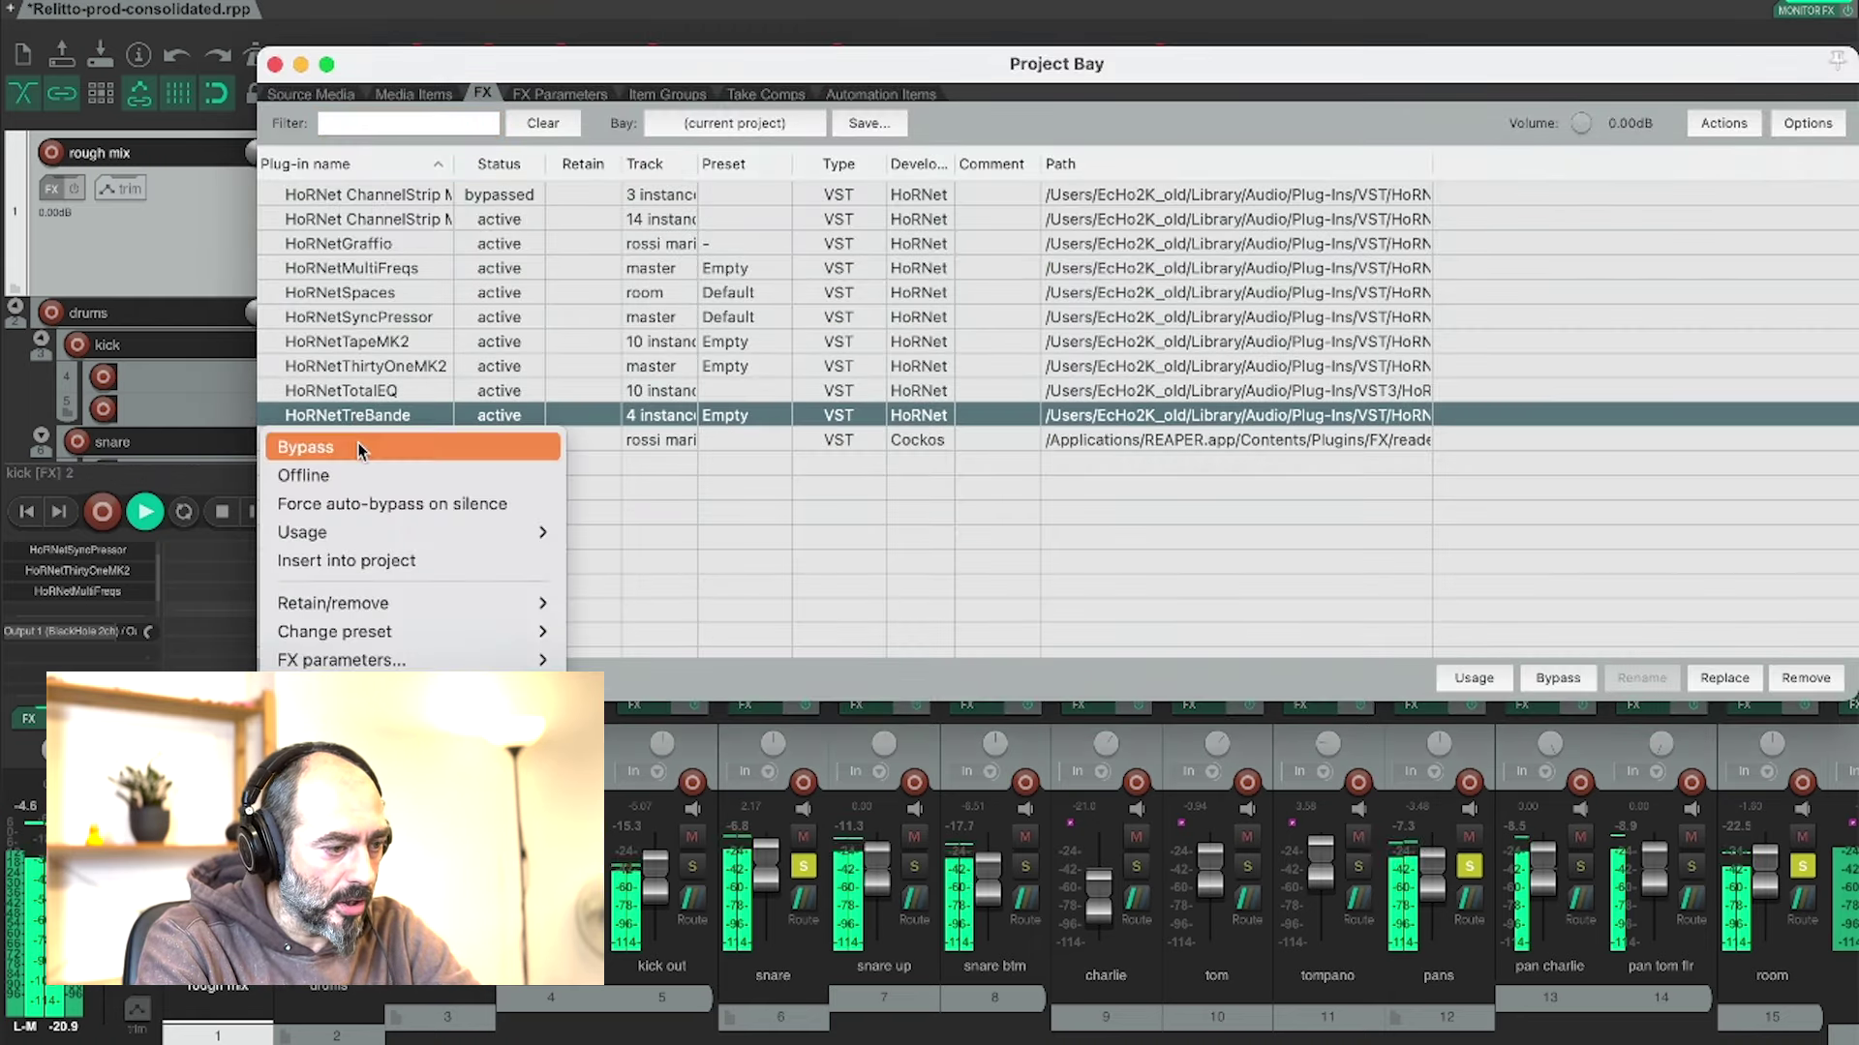
pyautogui.press('Escape')
pyautogui.doubleClick(384, 417)
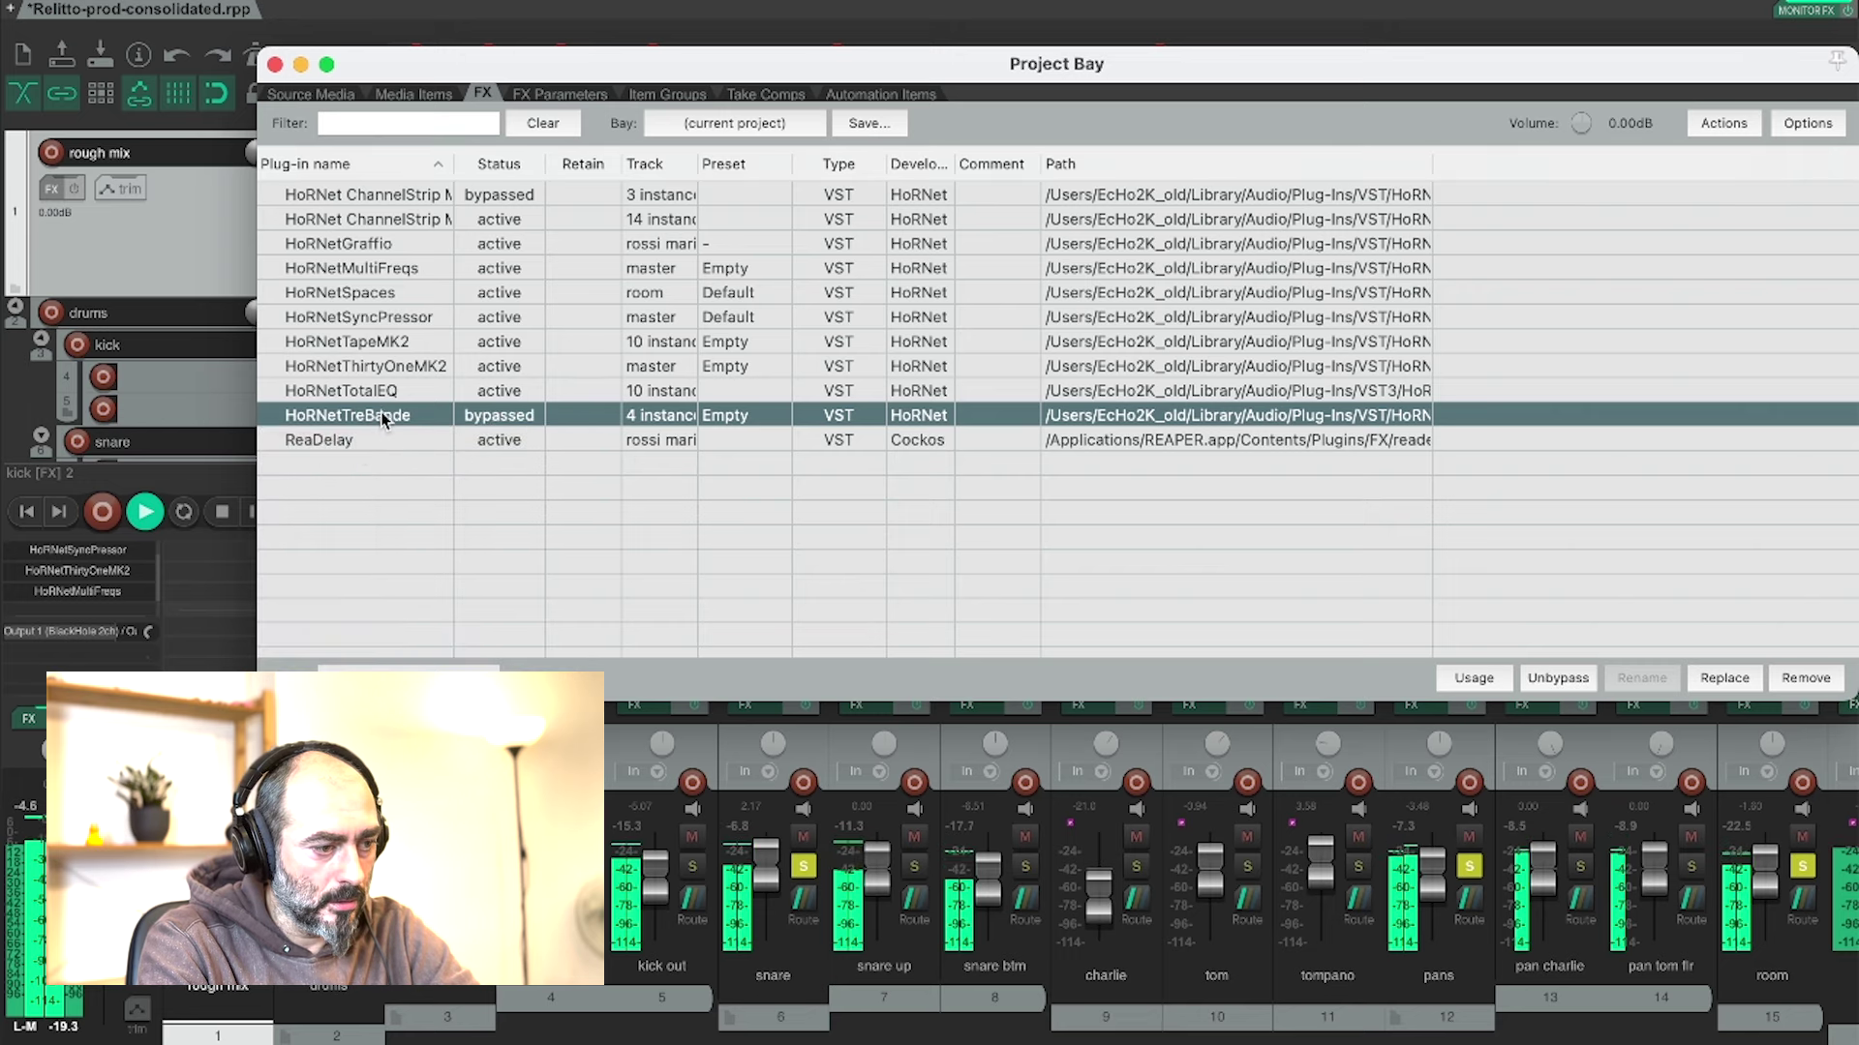
pyautogui.rightClick(382, 419)
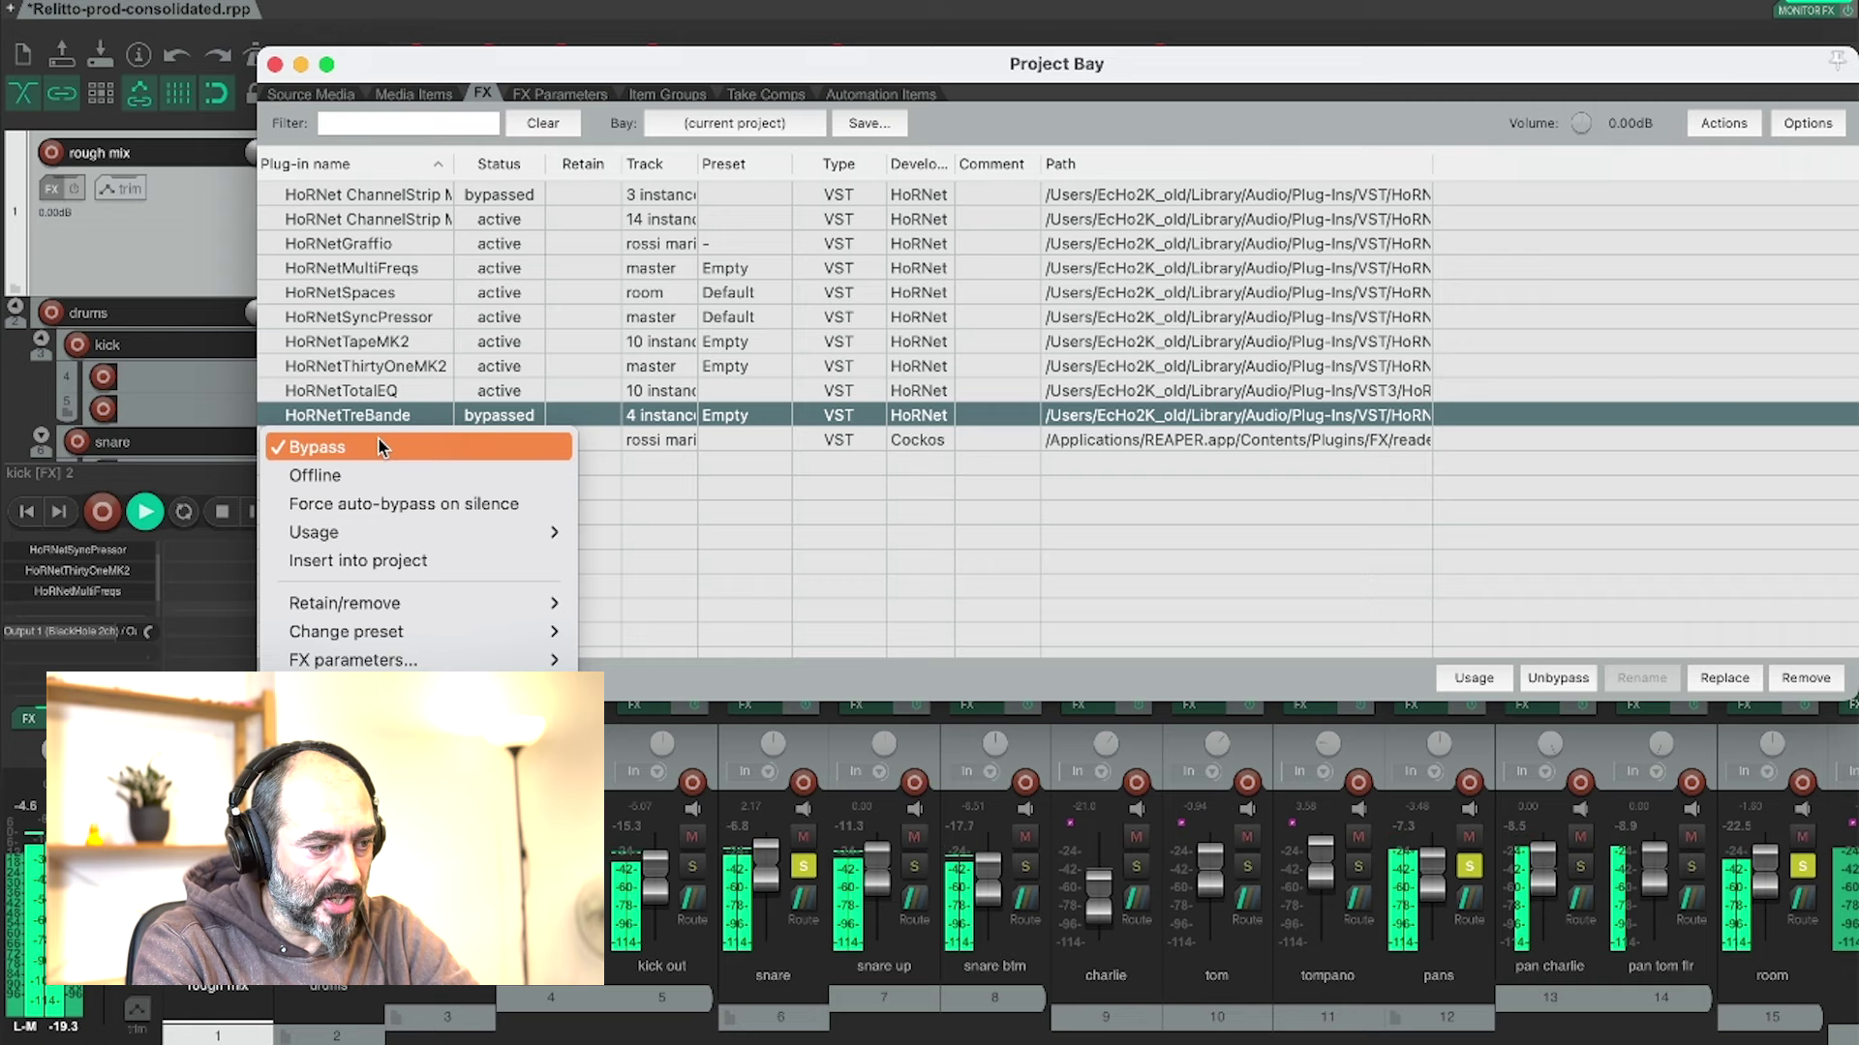
pyautogui.click(378, 443)
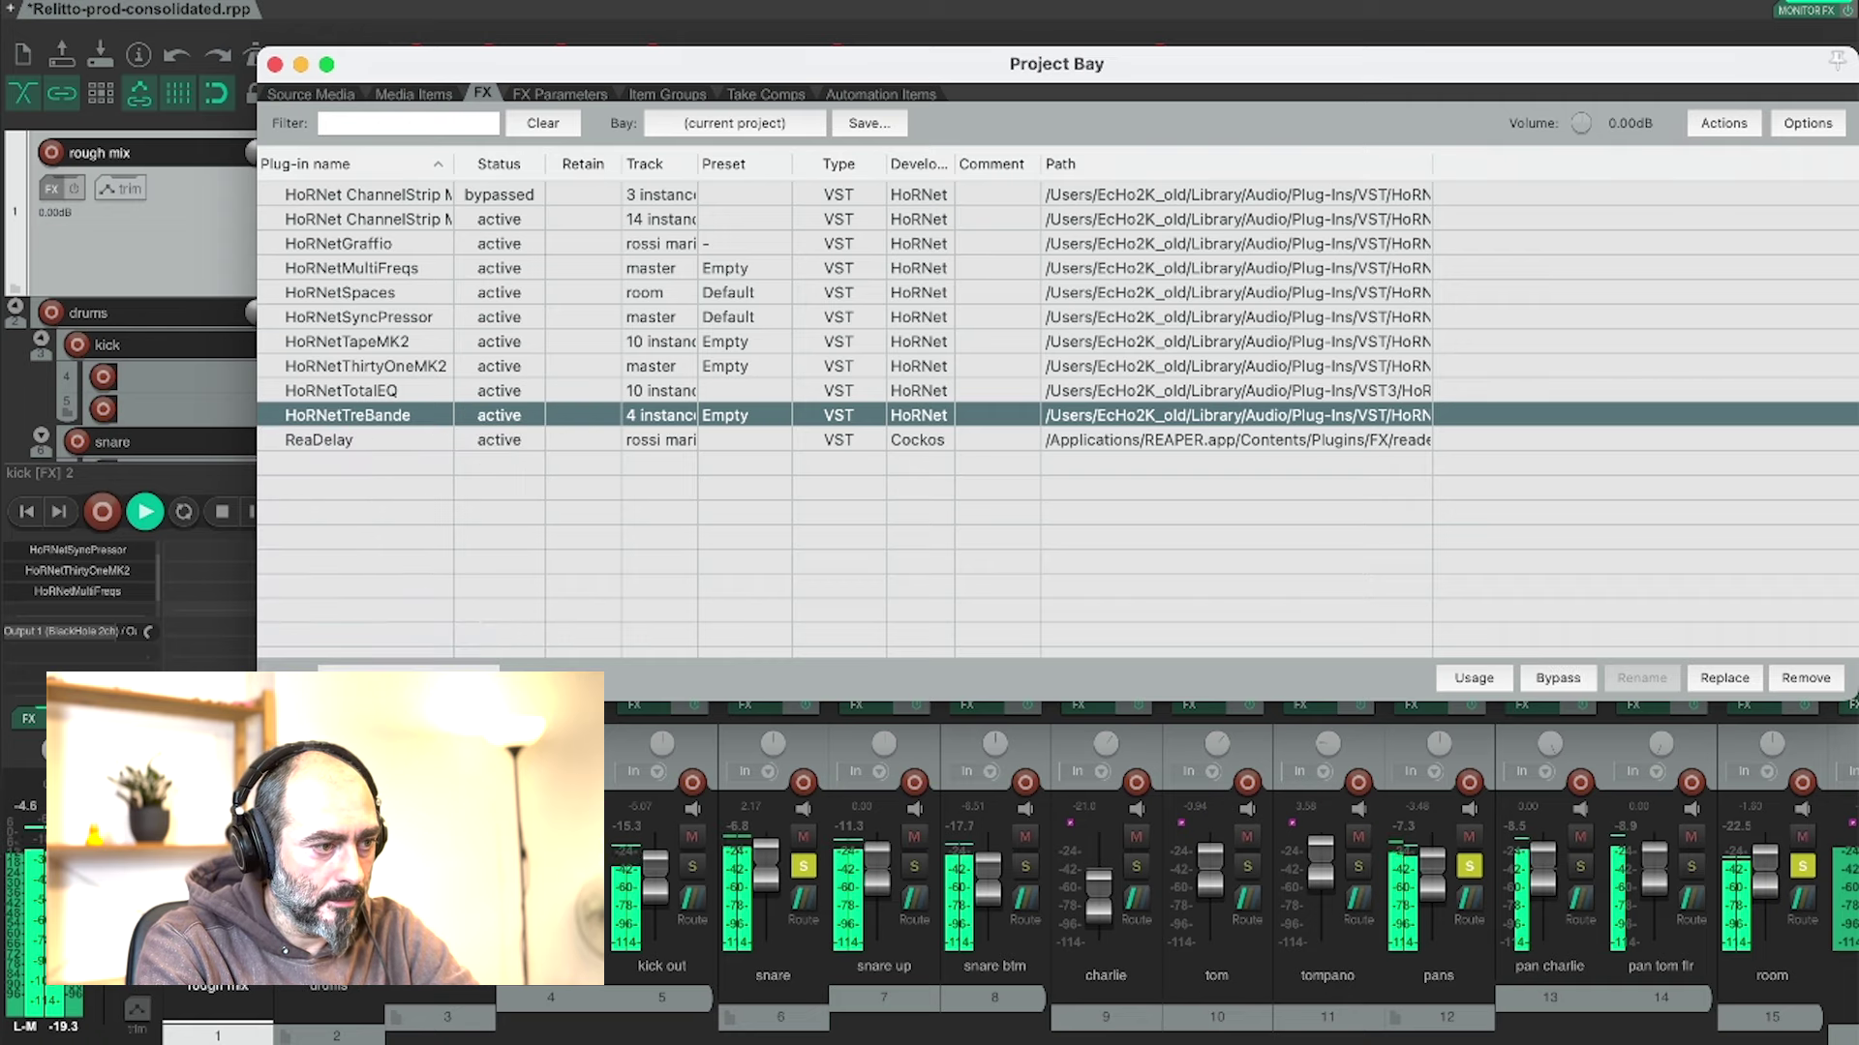
pyautogui.click(275, 64)
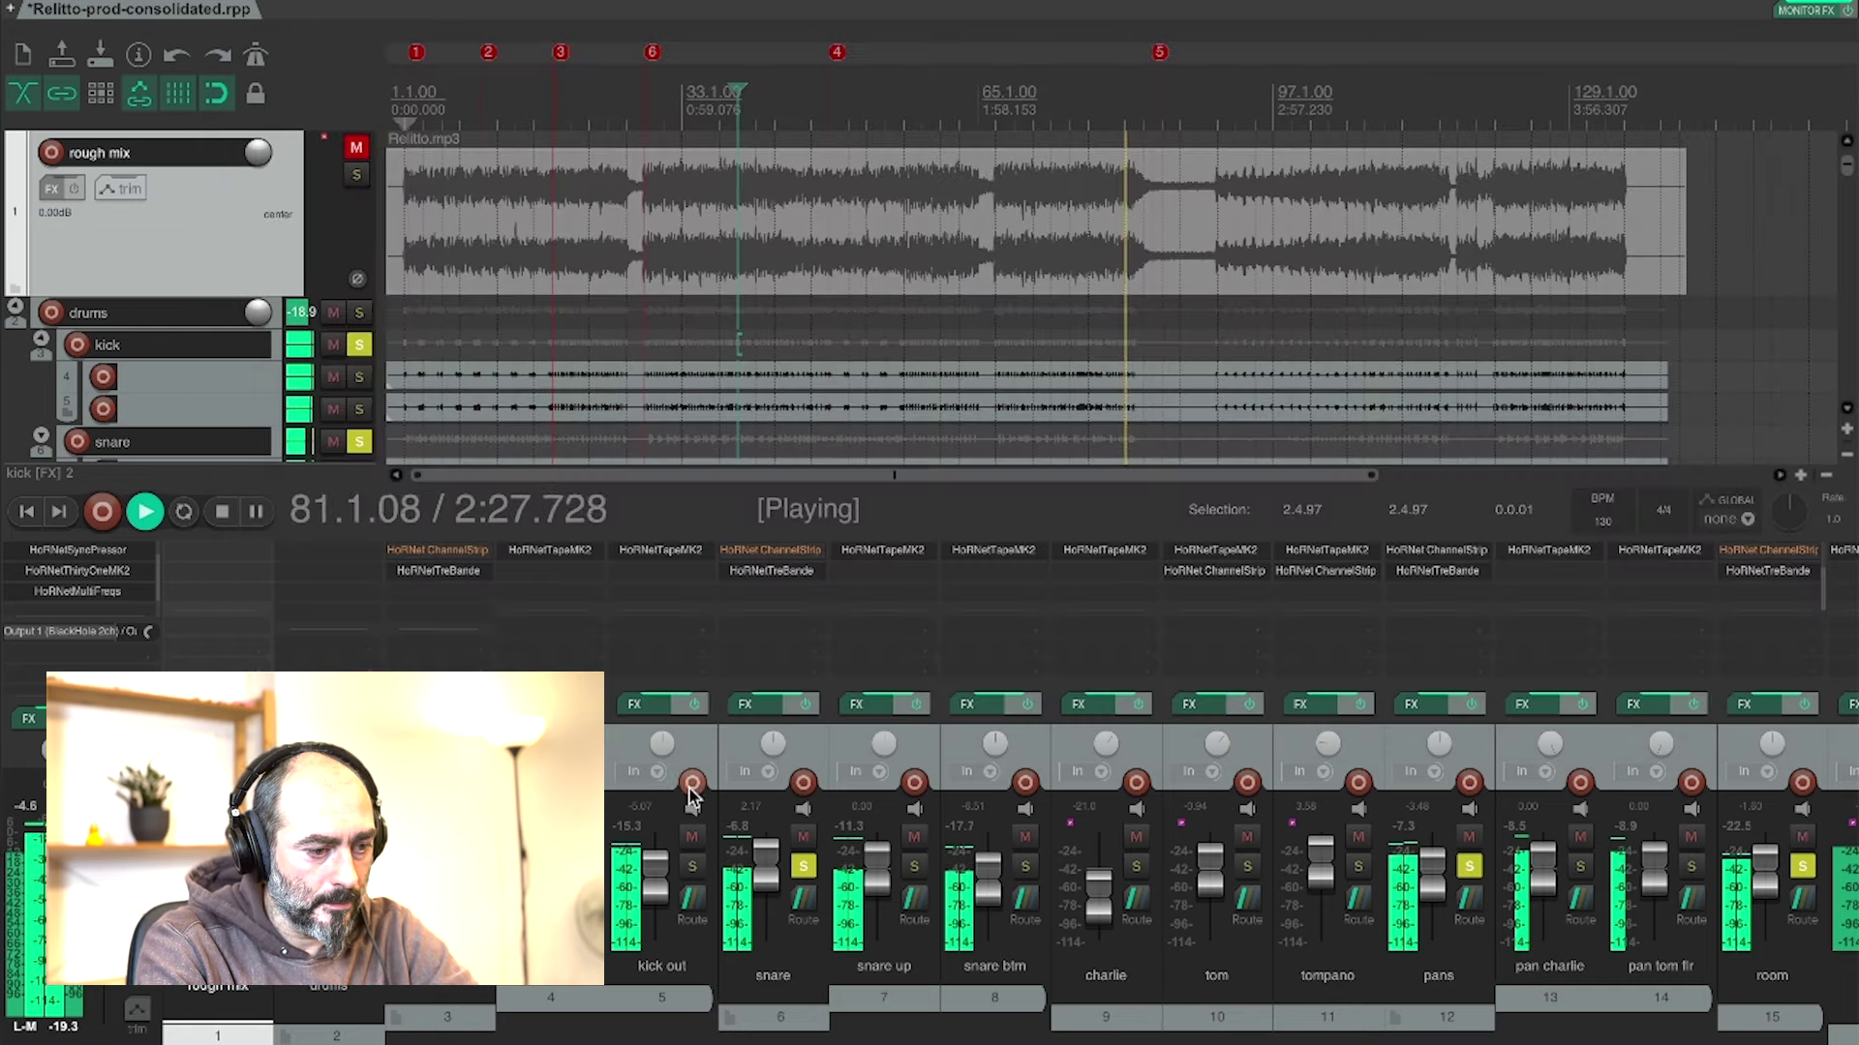
# - Raise the snare to +2.88 dB, stop playback, and reopen the kick's TreBande EQ window
pyautogui.moveTo(767, 870); pyautogui.dragTo(770, 864)
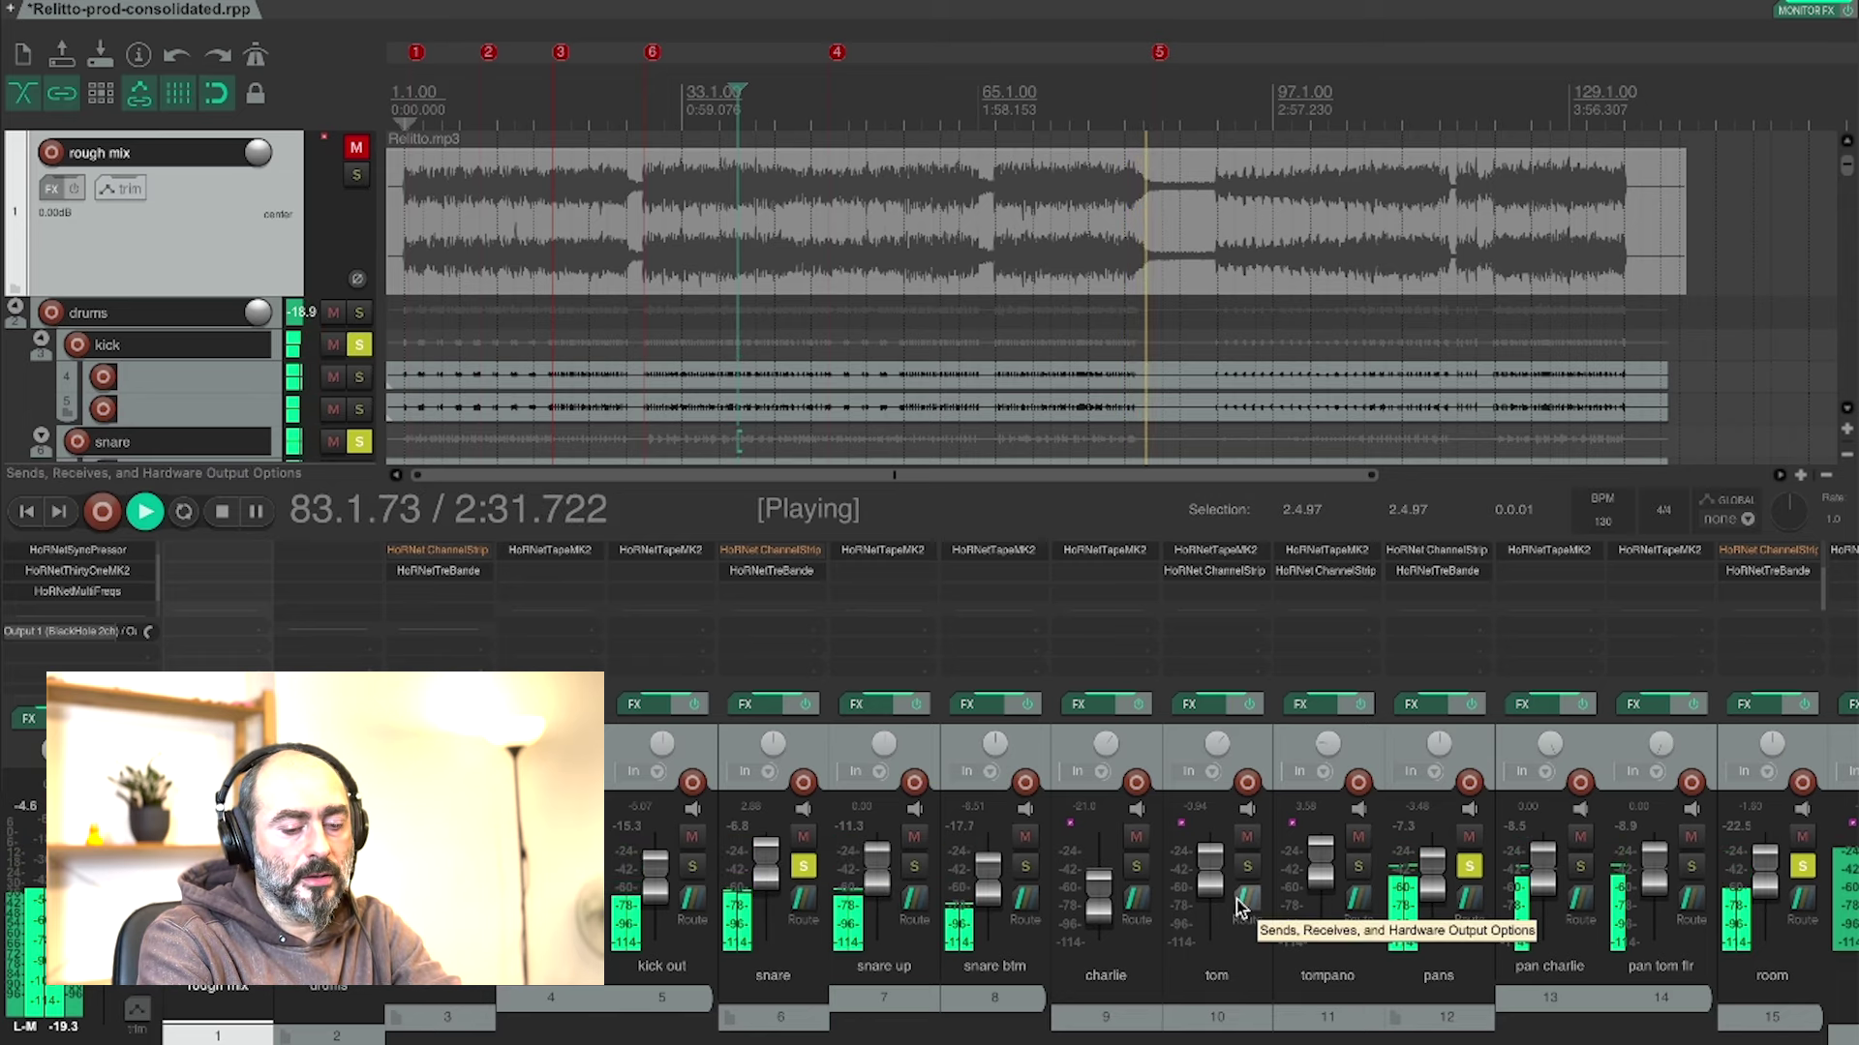
pyautogui.press('space')
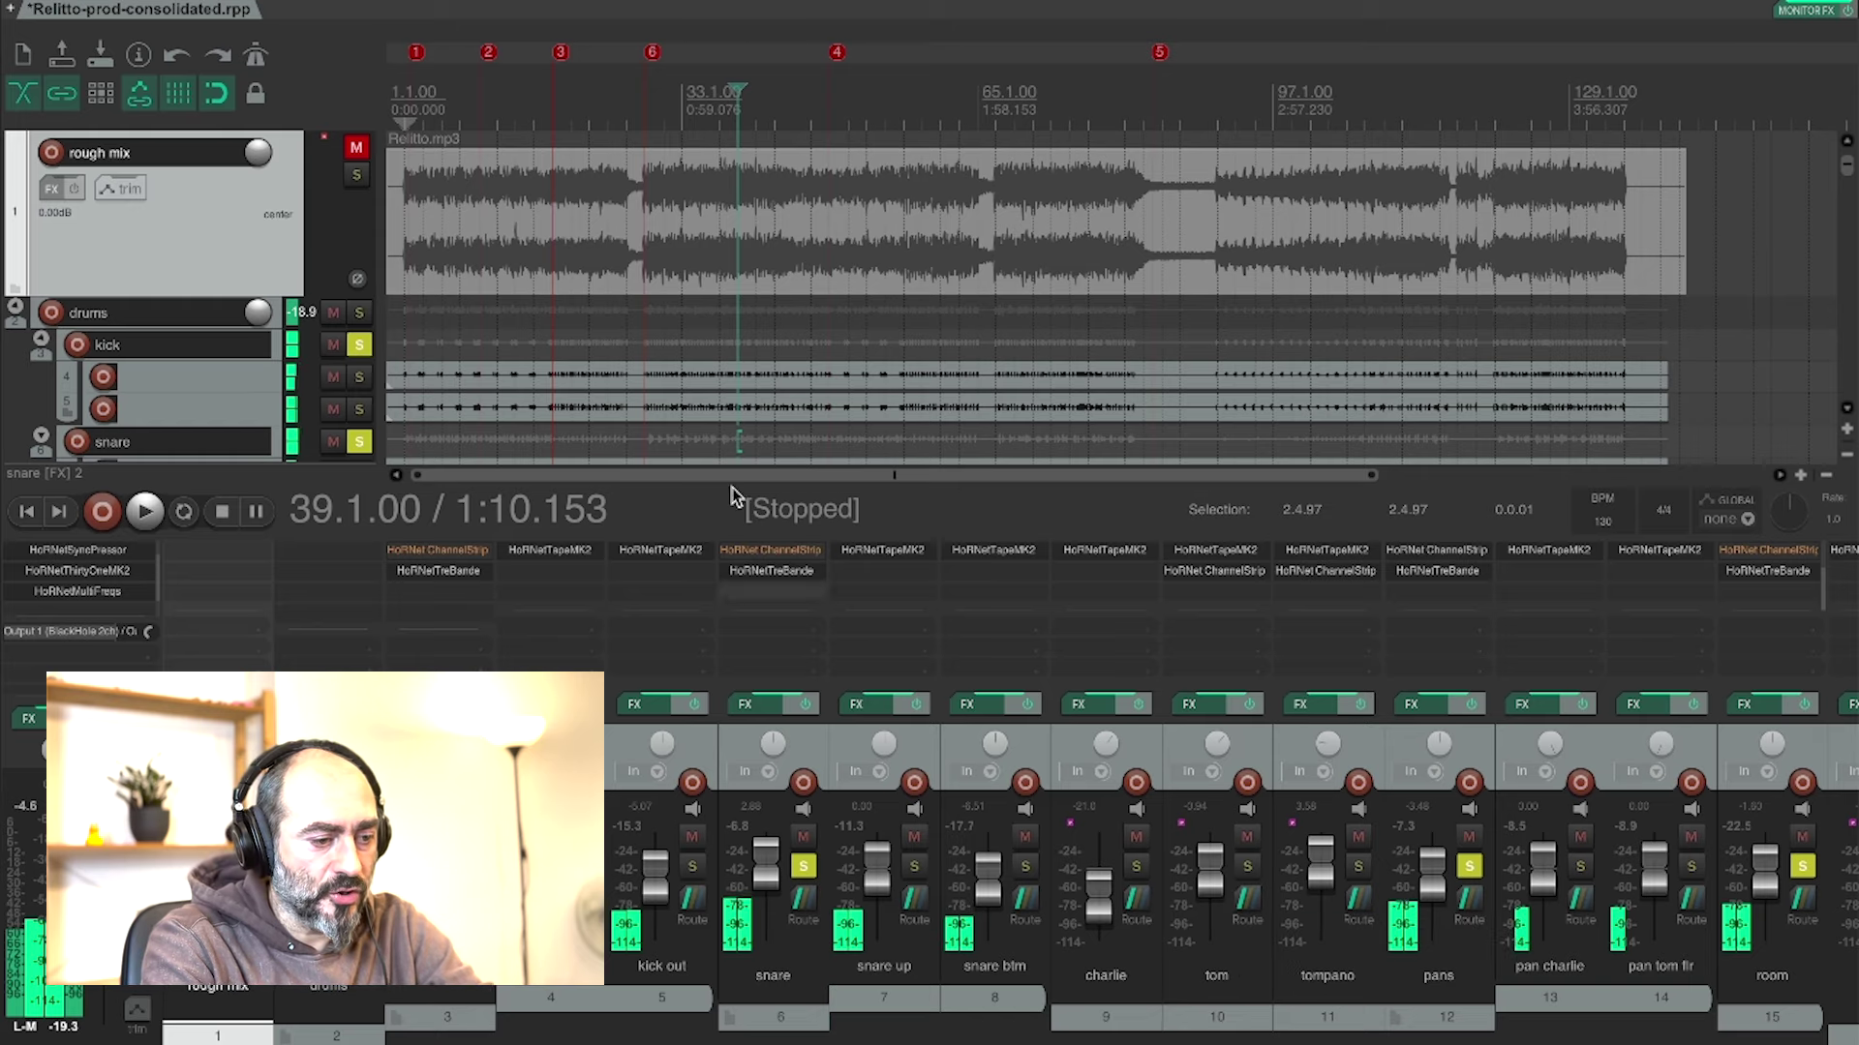
pyautogui.click(418, 571)
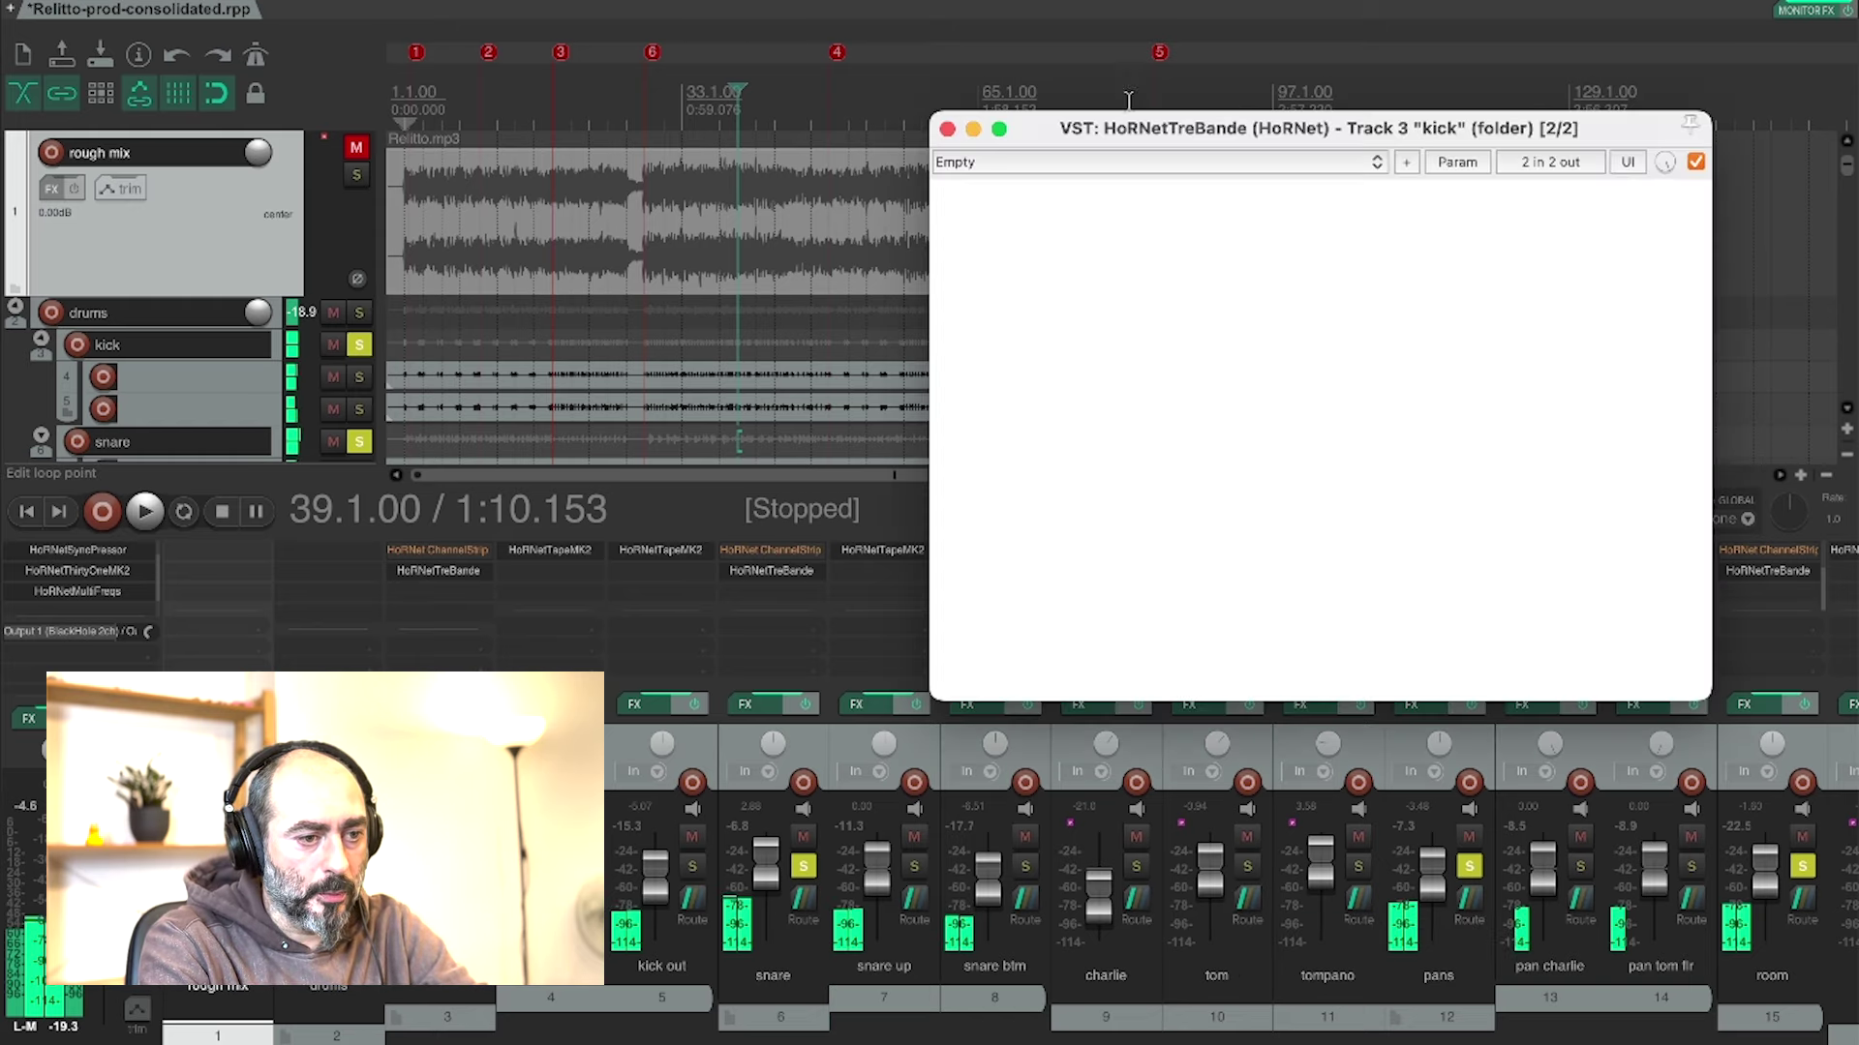
pyautogui.moveTo(1140, 143); pyautogui.dragTo(1146, 150)
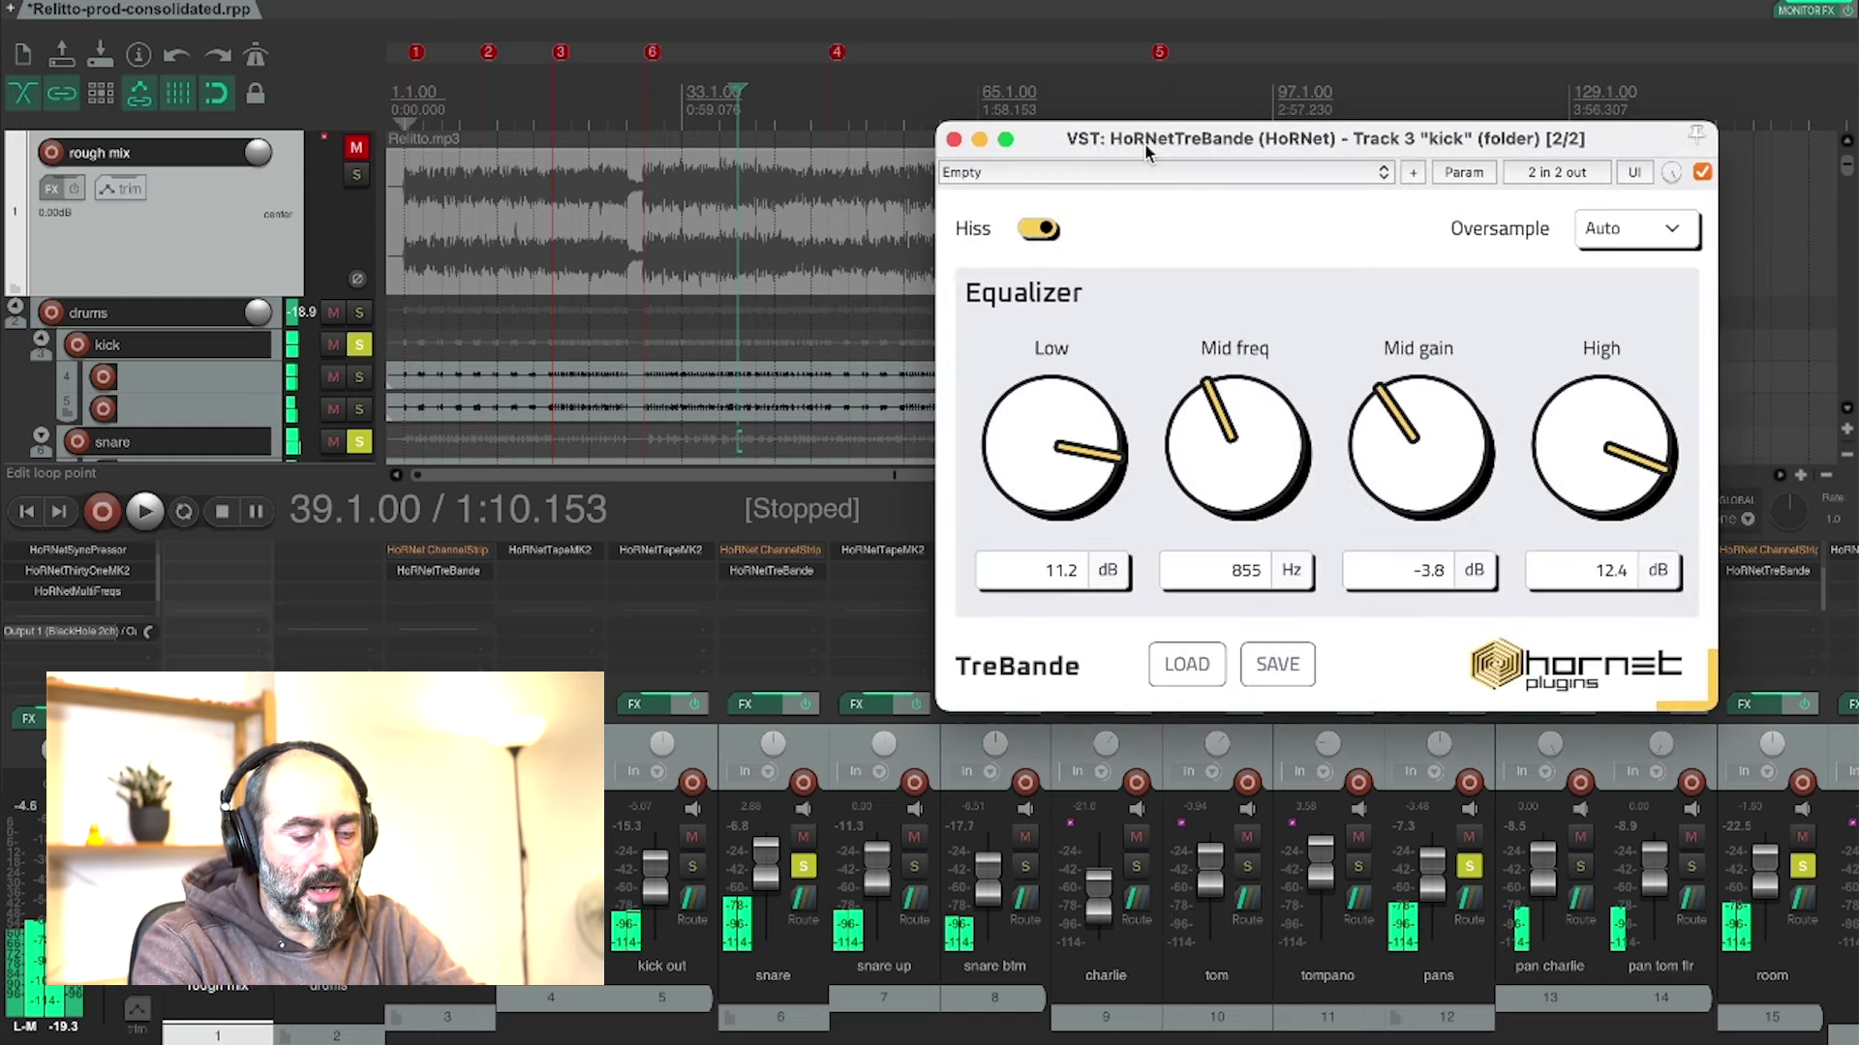